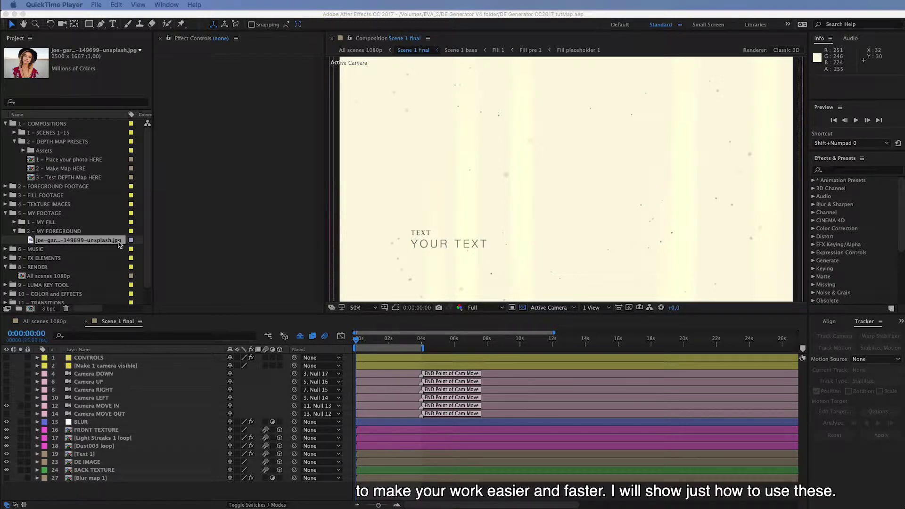
Add the portrait photo as a layer in the '1 – Place your photo HERE' composition
click(91, 246)
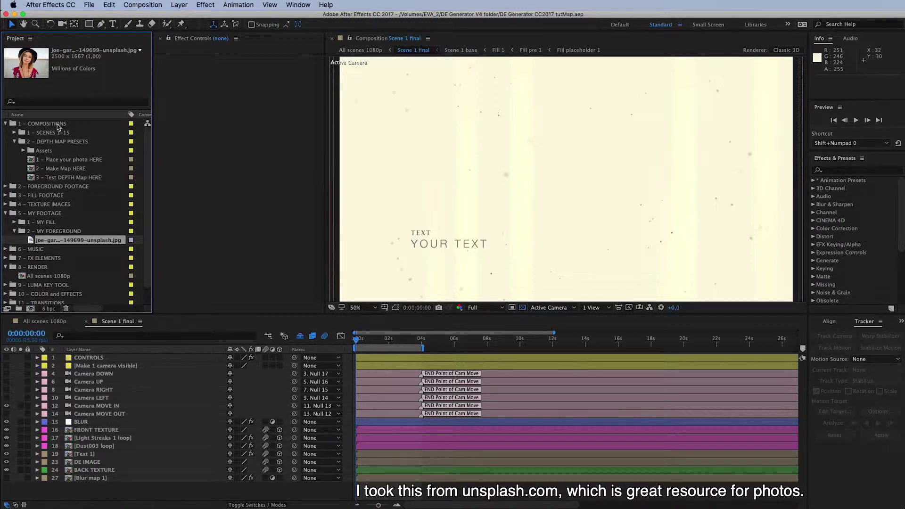
click(80, 179)
click(64, 161)
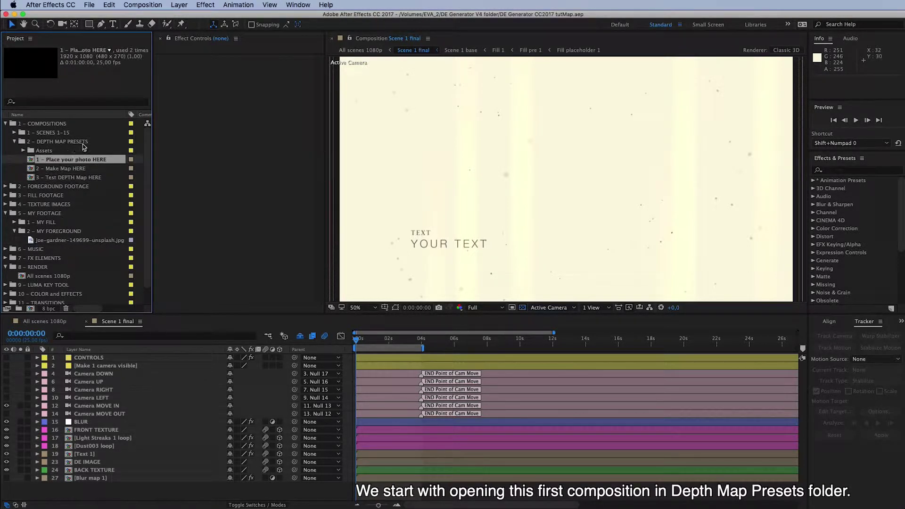
double_click(63, 160)
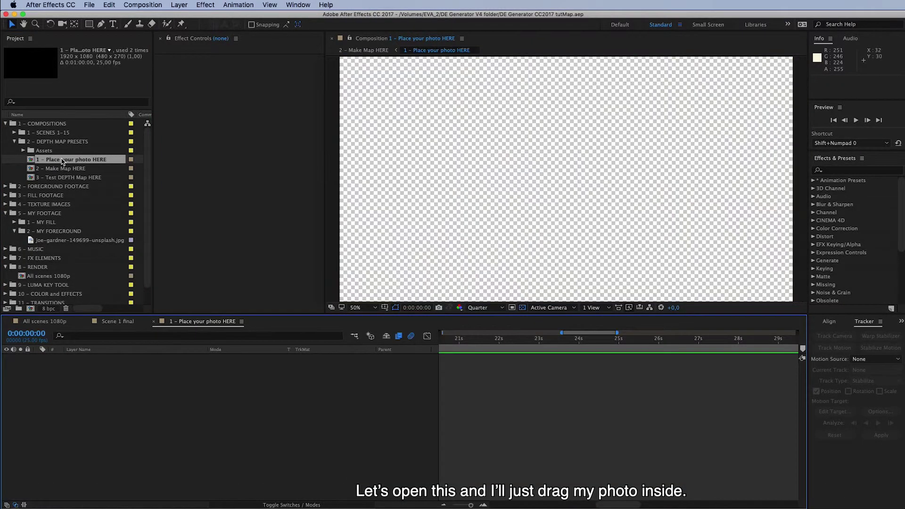
drag(53, 241, 157, 419)
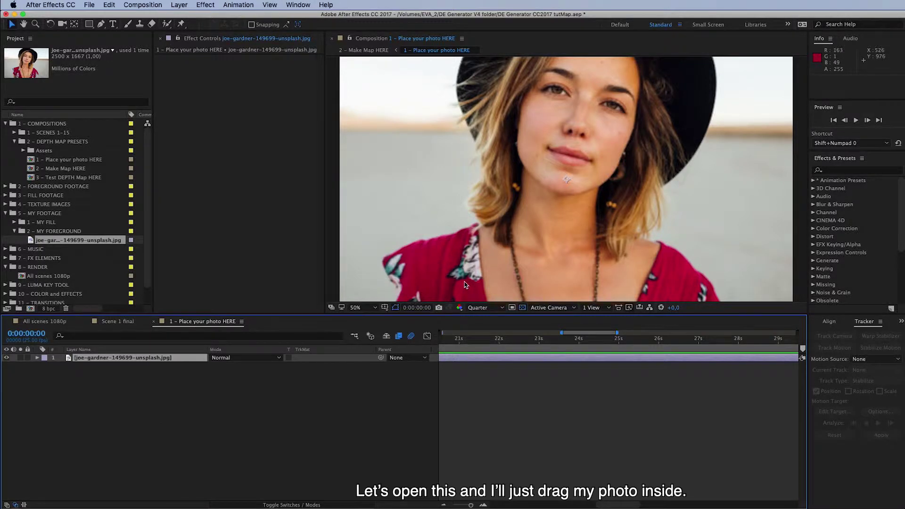
scroll(464, 284, down, 2)
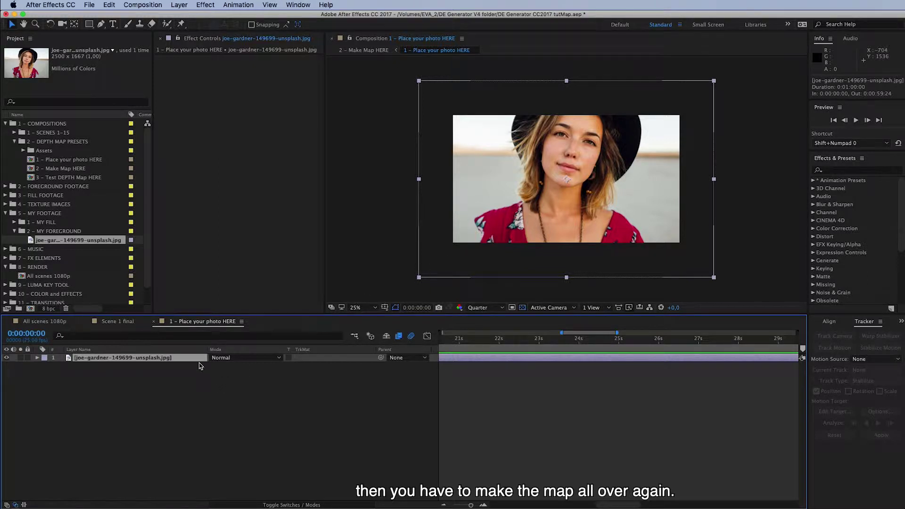
Show the photo layer's Position and Scale, and set Position Y to 800
key(p)
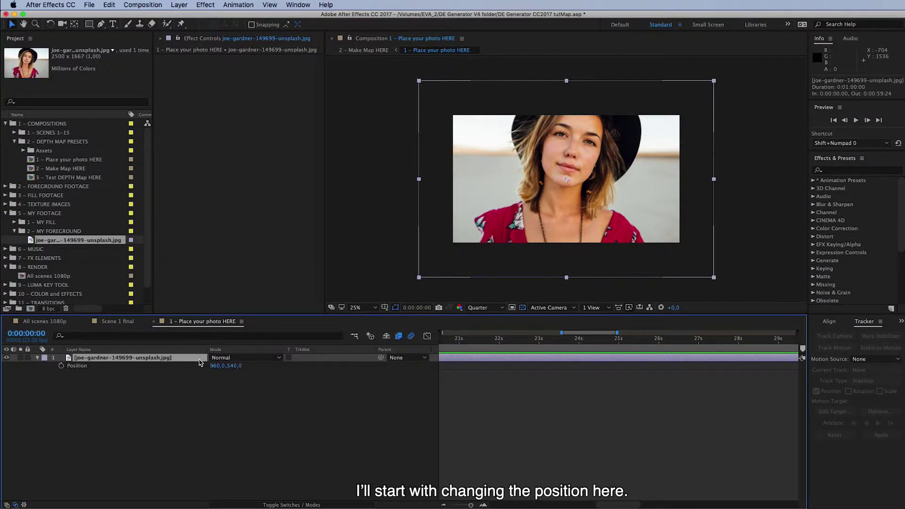
key(shift+s)
click(235, 366)
text(800)
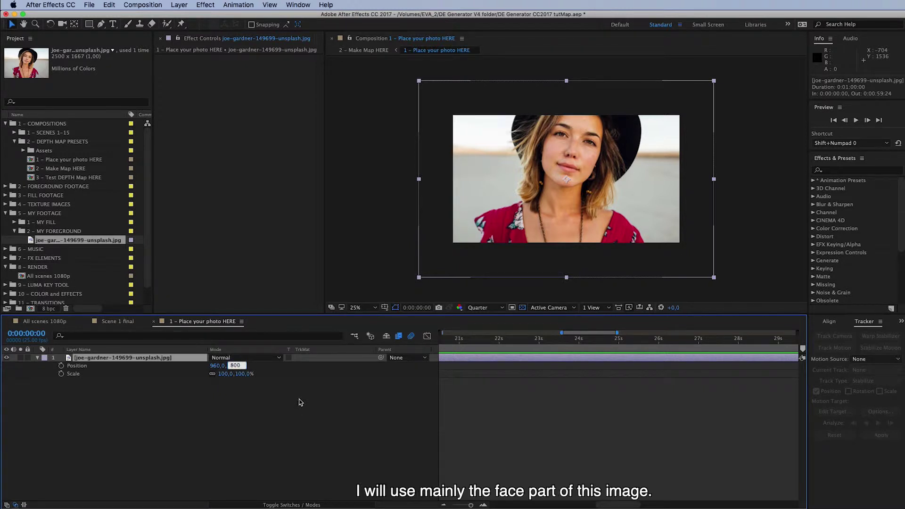
key(Return)
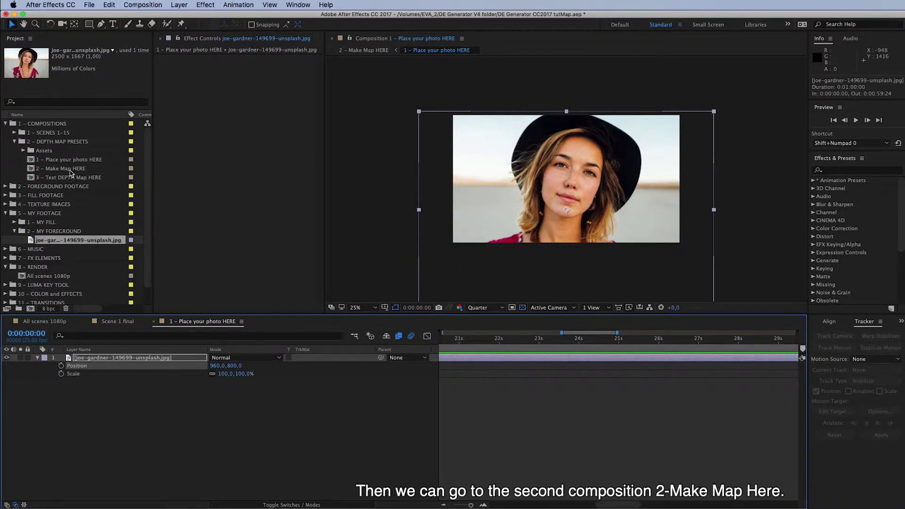
Open '2 - Make Map HERE' and display the CONTROLS layer in Effect Controls
click(70, 170)
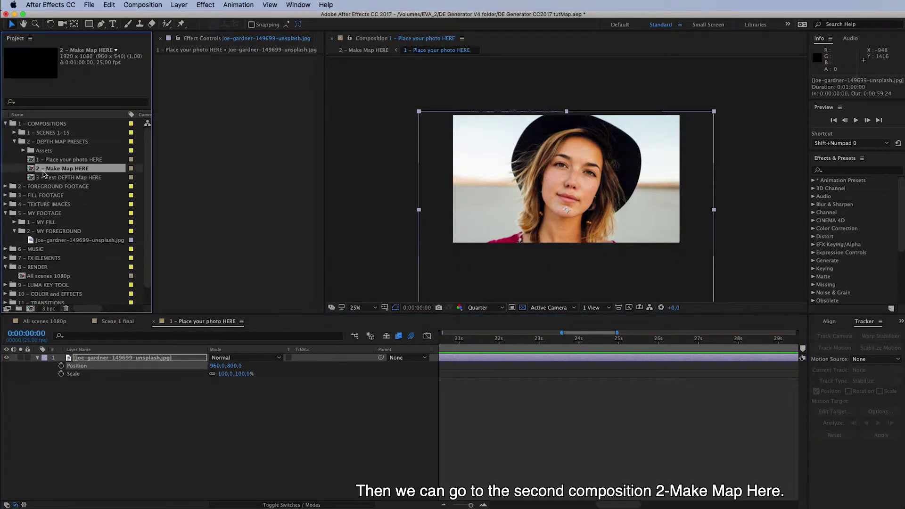
double_click(74, 169)
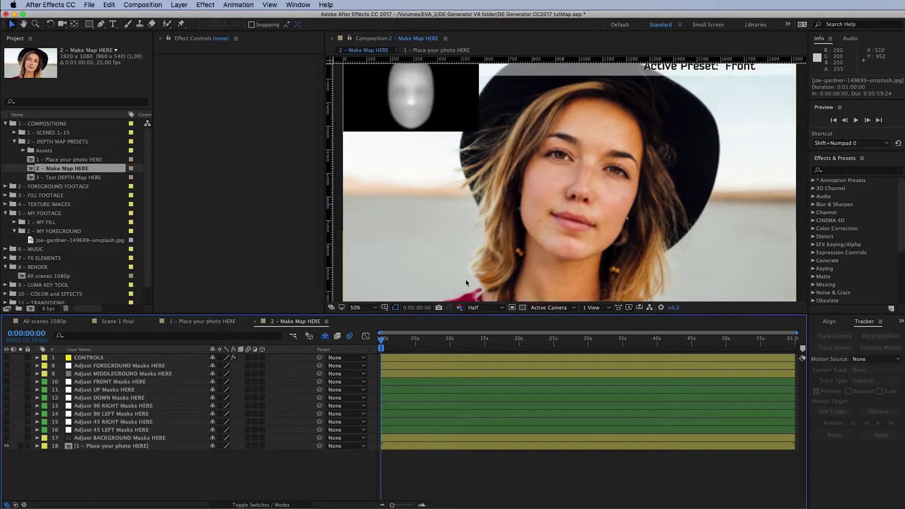
click(144, 358)
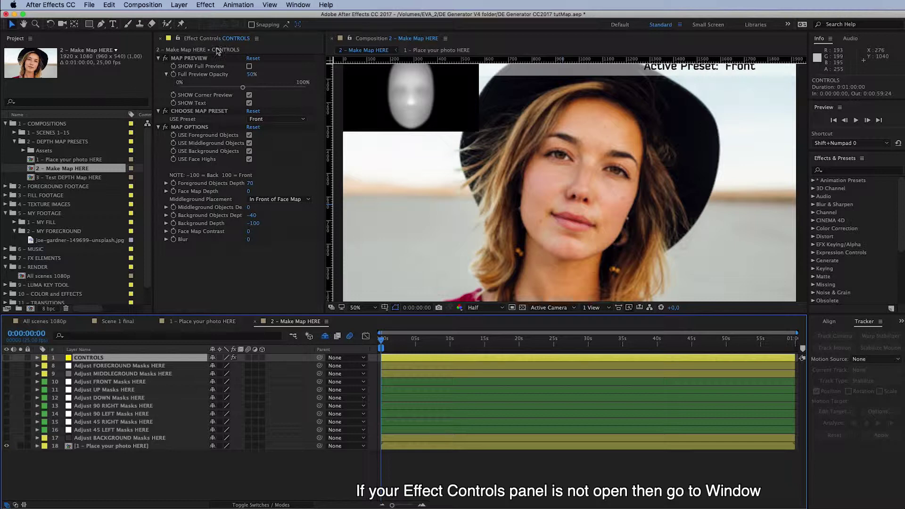
click(302, 4)
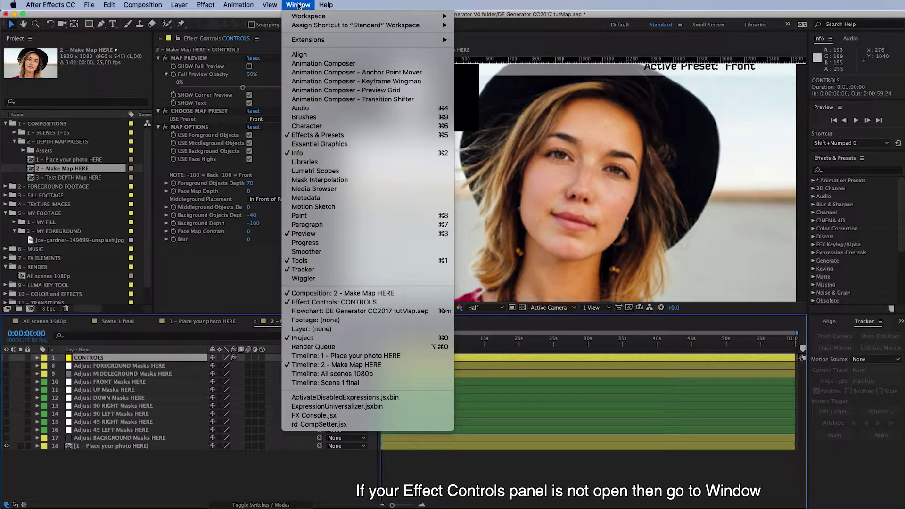
click(346, 302)
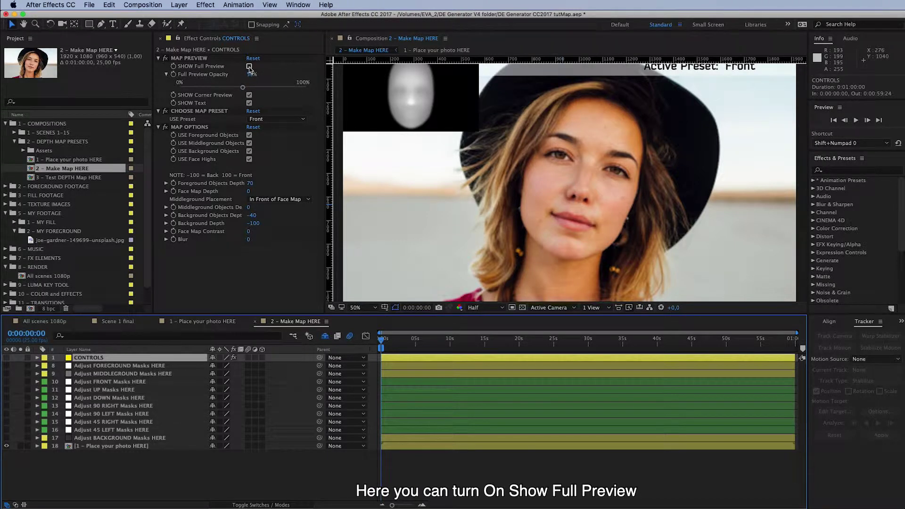
Enable SHOW Full Preview and set Full Preview Opacity to 67%
click(249, 66)
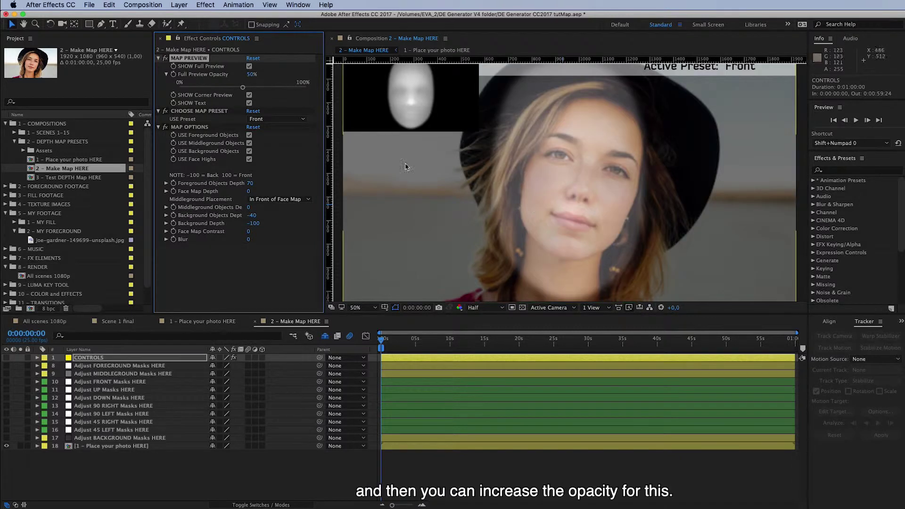
drag(243, 88, 285, 88)
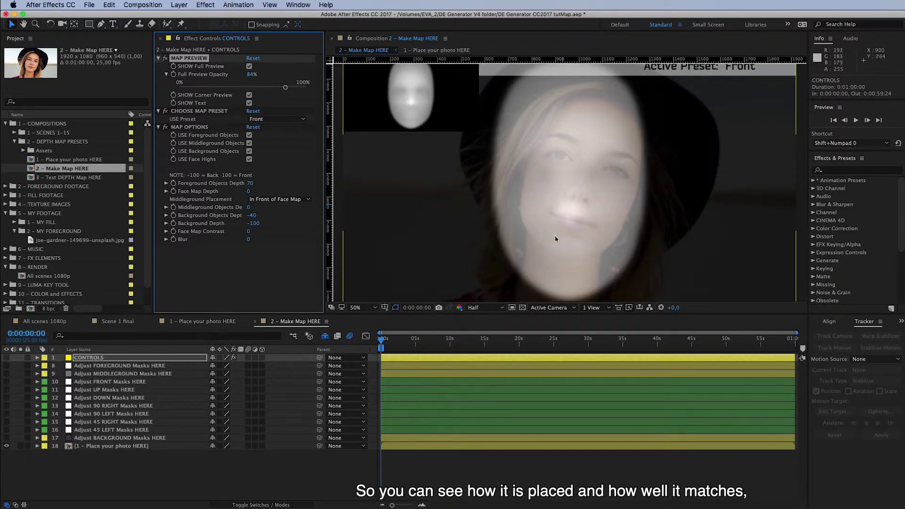
drag(285, 88, 264, 88)
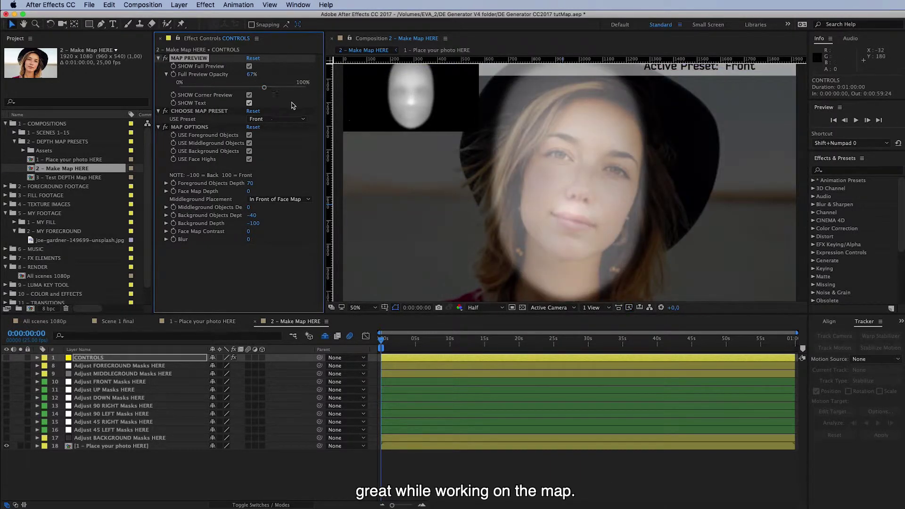
Toggle SHOW Corner Preview and SHOW Text off and back on
click(250, 95)
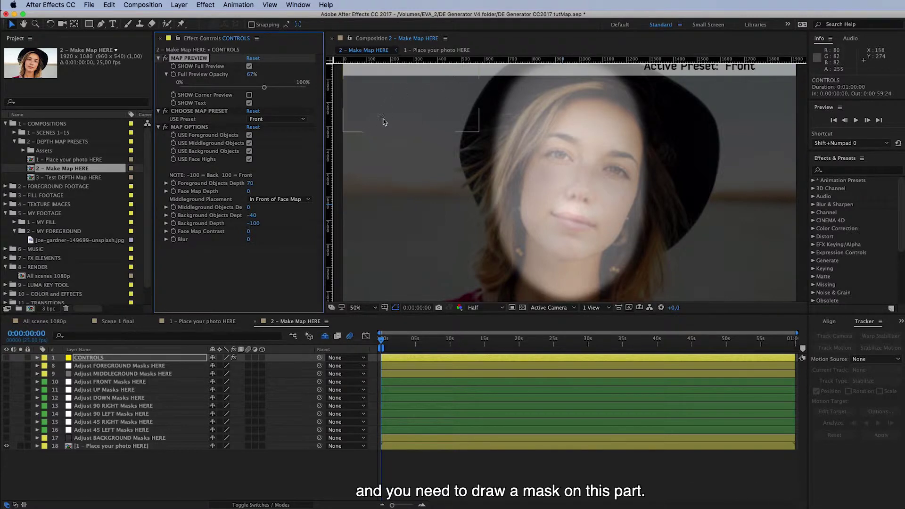
click(249, 95)
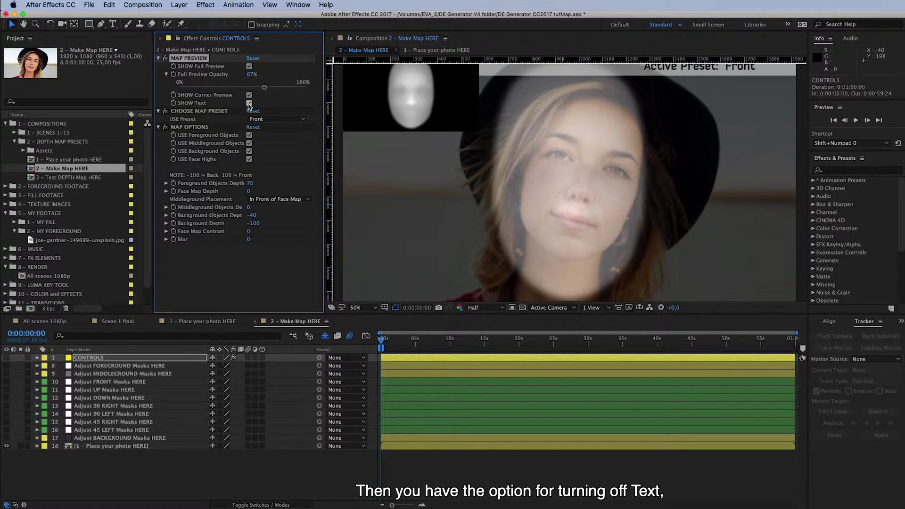
click(249, 103)
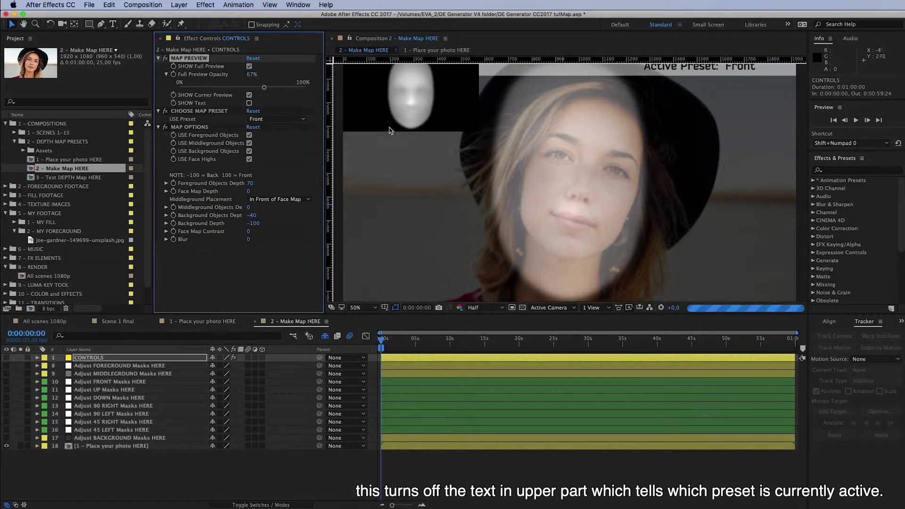
click(590, 176)
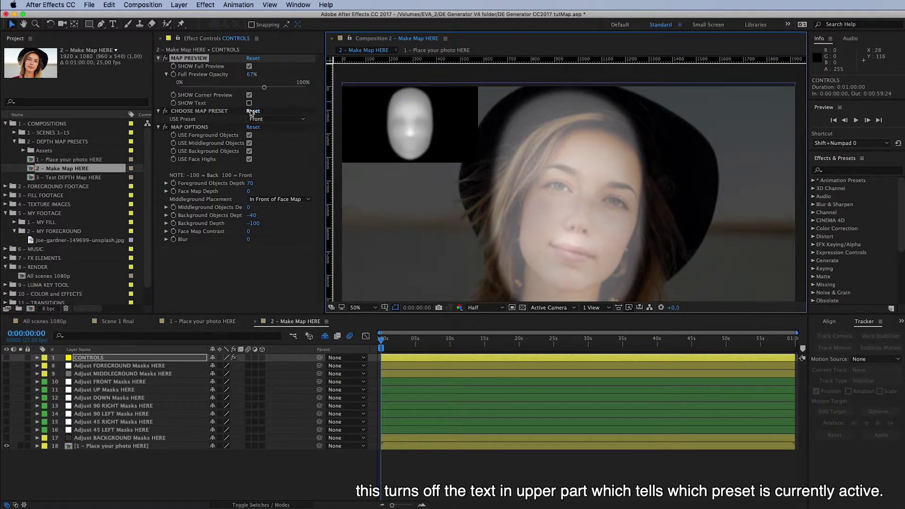
click(249, 103)
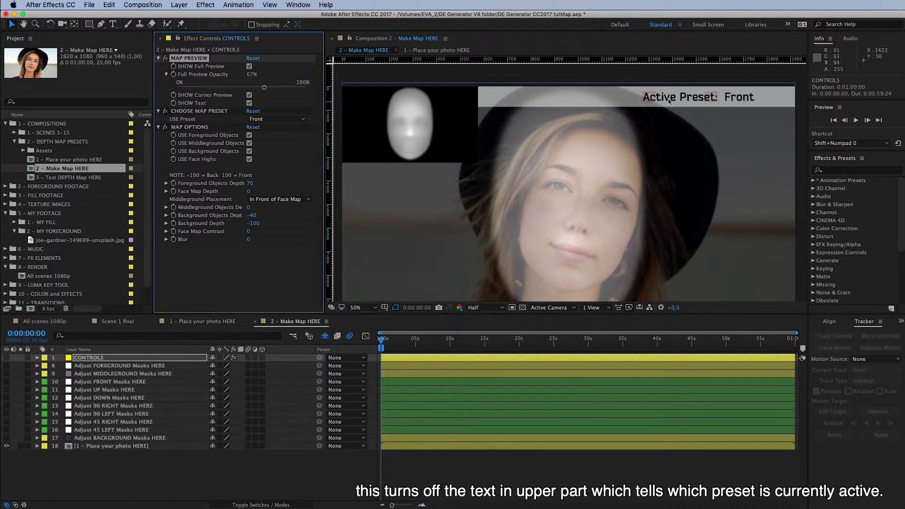
Keep the Front map preset and raise Full Preview Opacity to 100%
click(206, 111)
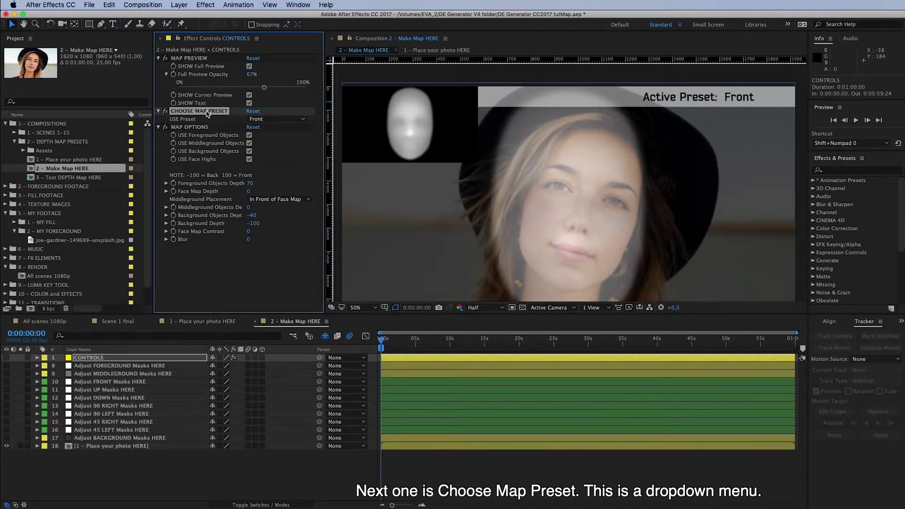
click(279, 122)
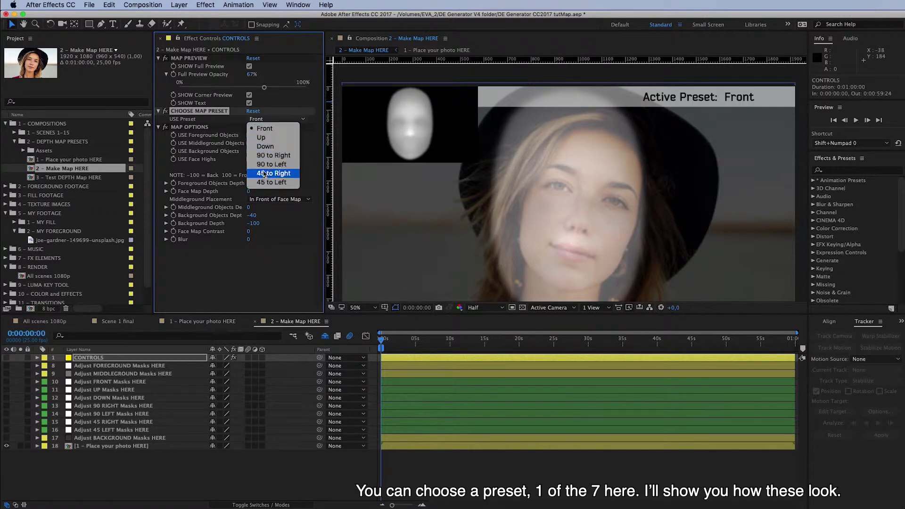
click(276, 91)
drag(264, 88, 306, 87)
Preview the Up, Down, 90 to Right and 90 to Left map presets
click(273, 123)
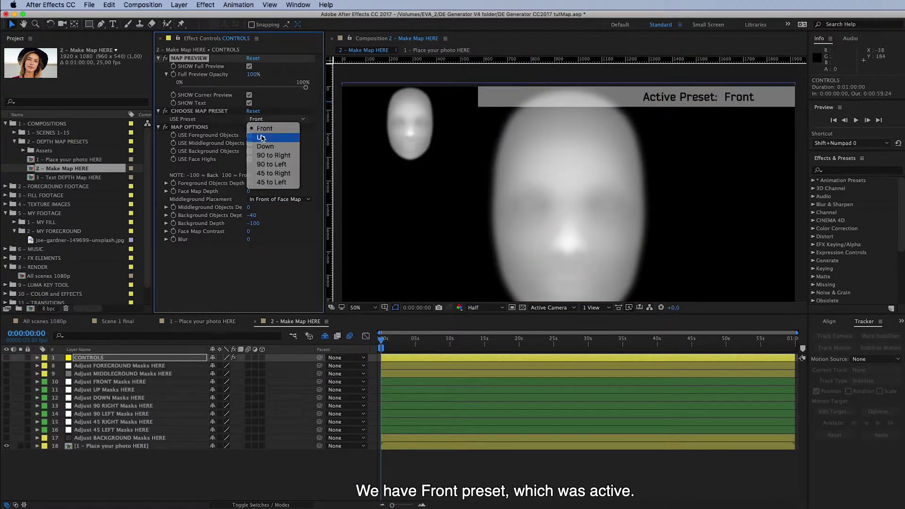
click(261, 135)
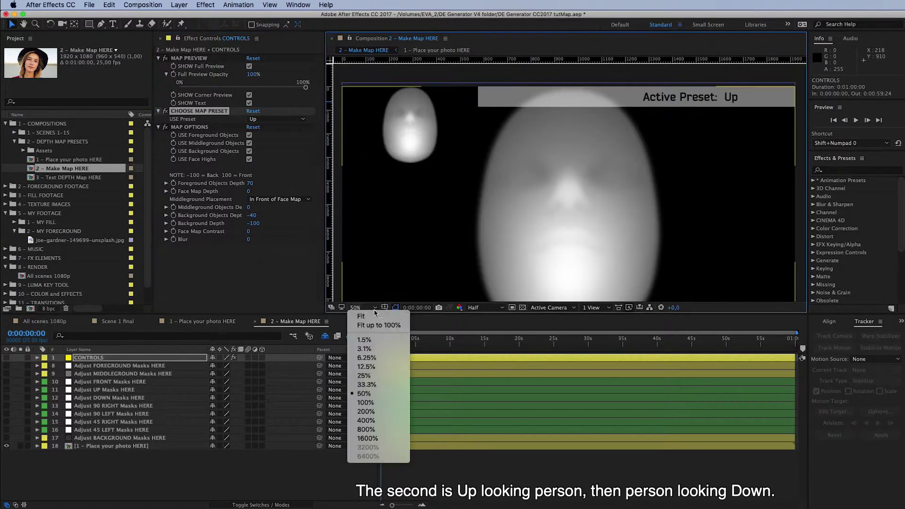
click(362, 316)
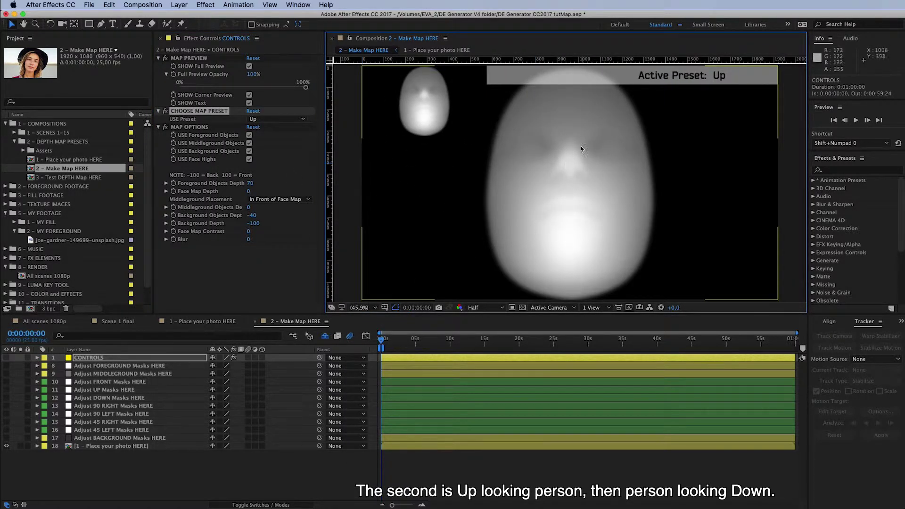
click(274, 119)
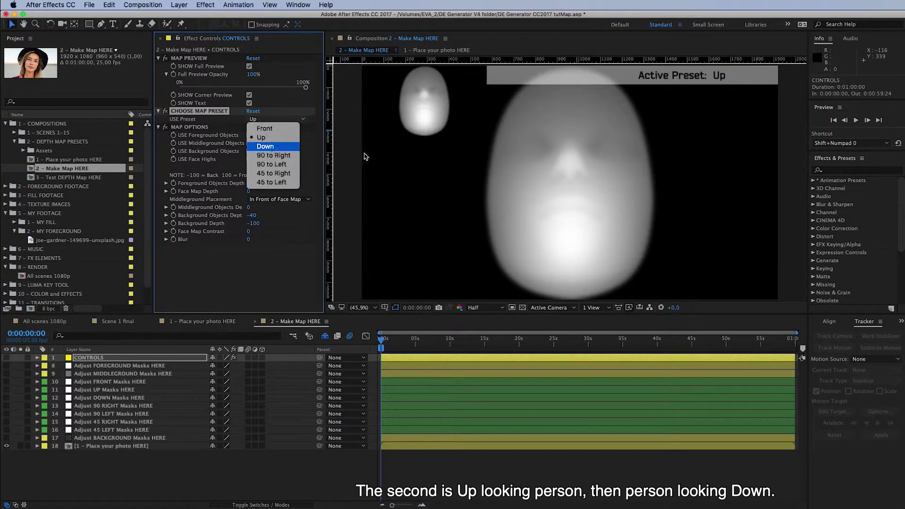
key(Return)
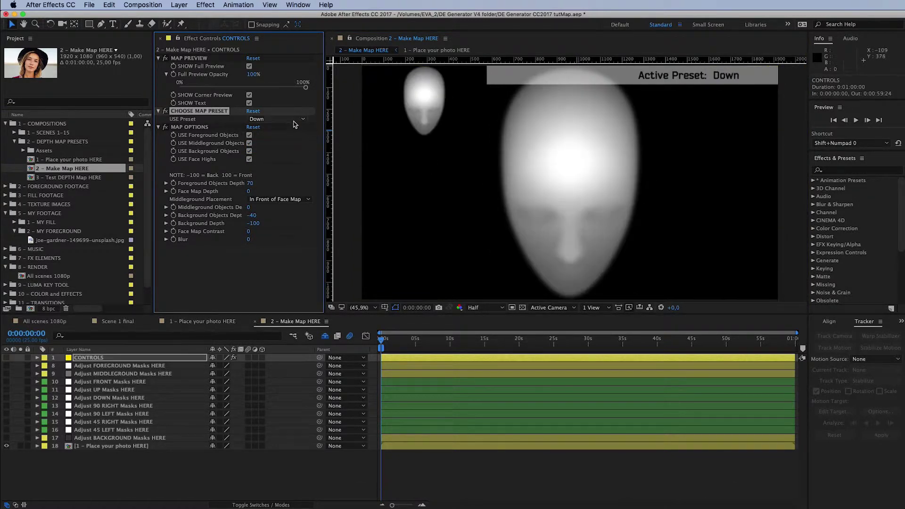
click(294, 121)
click(266, 157)
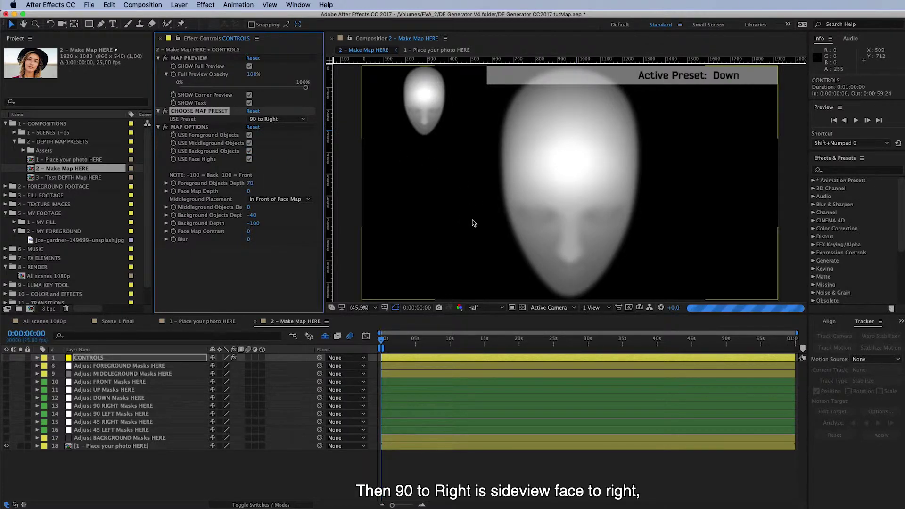
click(293, 118)
click(266, 166)
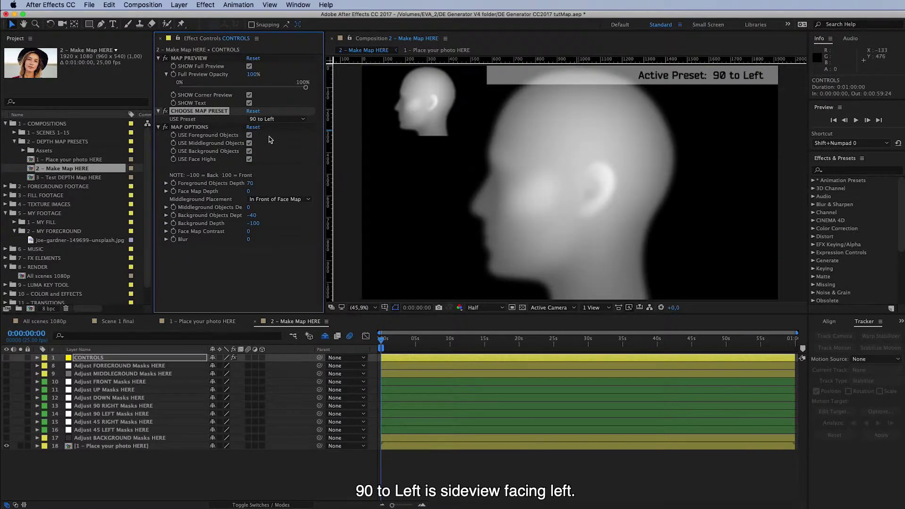
Preview the 45 to Right and 45 to Left presets, then return to Front
click(281, 119)
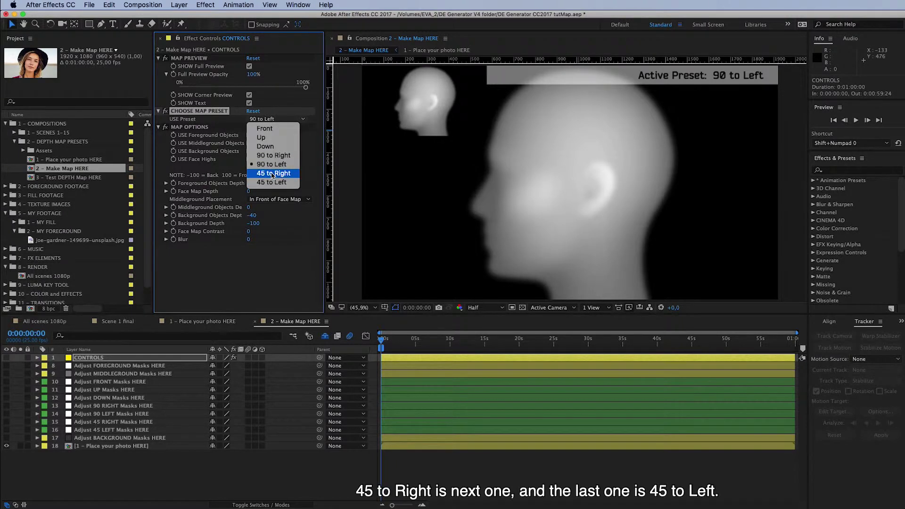
click(266, 173)
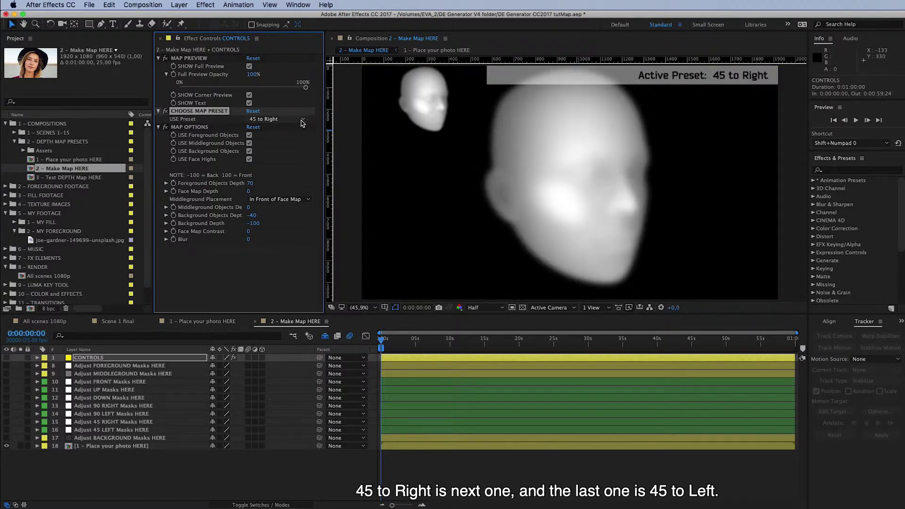
click(292, 120)
click(272, 182)
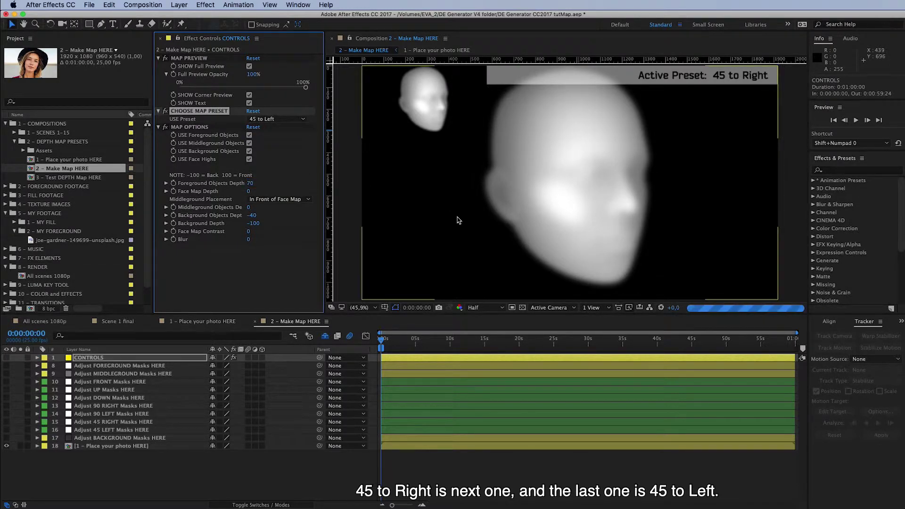
click(300, 120)
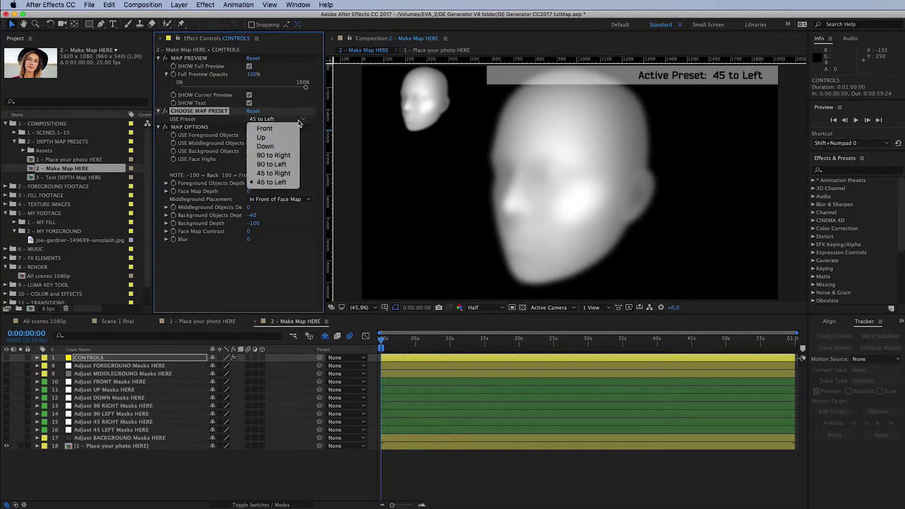
click(283, 129)
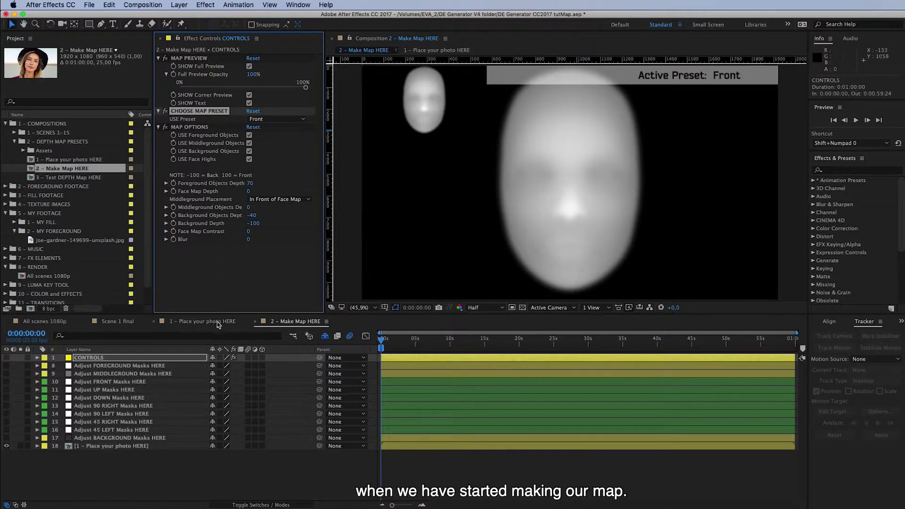
Lower the CONTROLS Full Preview Opacity to 68% so the photo shows through
click(196, 360)
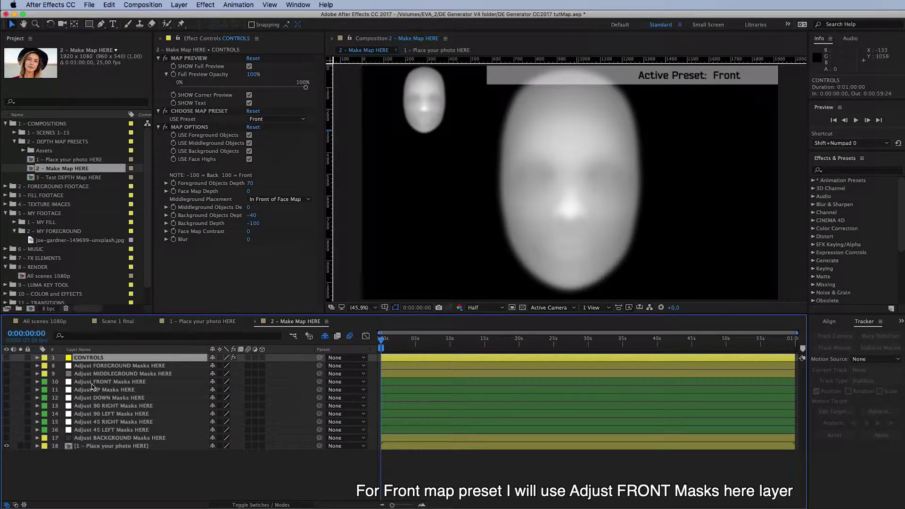
click(126, 384)
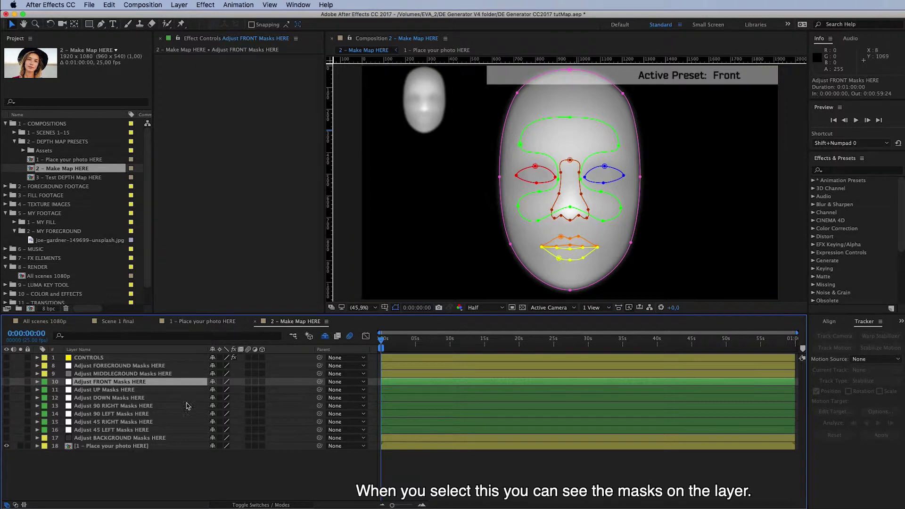
click(174, 358)
drag(304, 89, 250, 88)
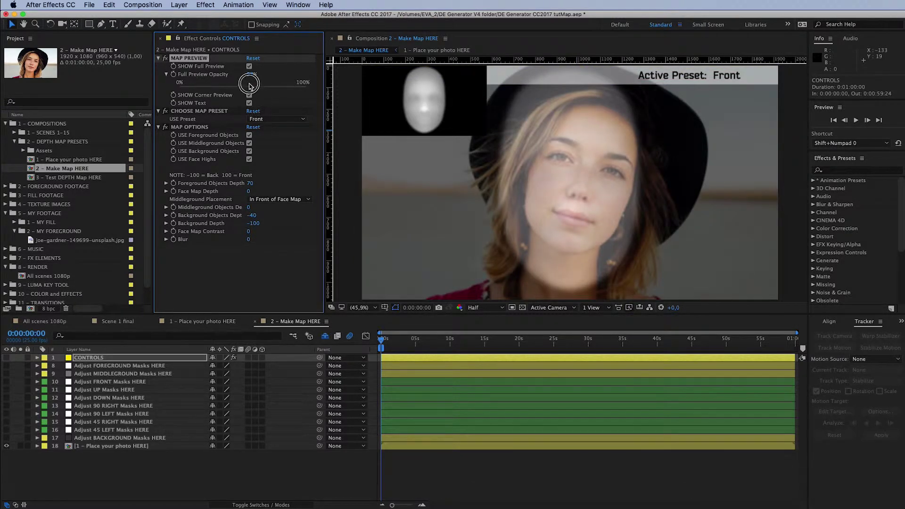
Select all seven masks on Adjust FRONT Masks HERE for Free Transform
click(110, 382)
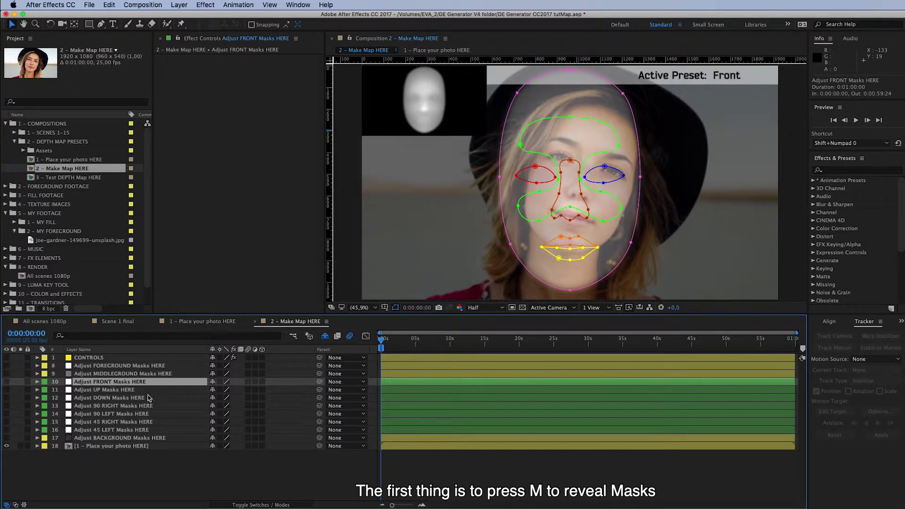
key(m)
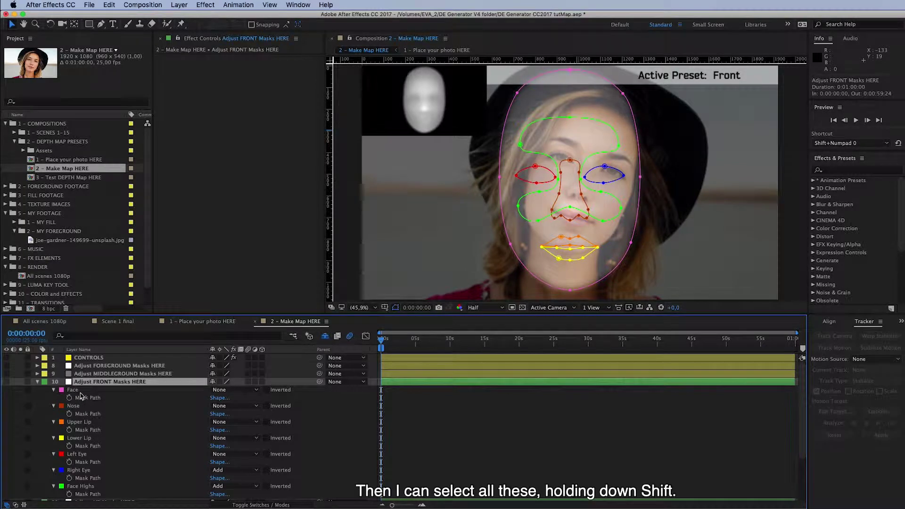
click(80, 393)
shift+click(80, 486)
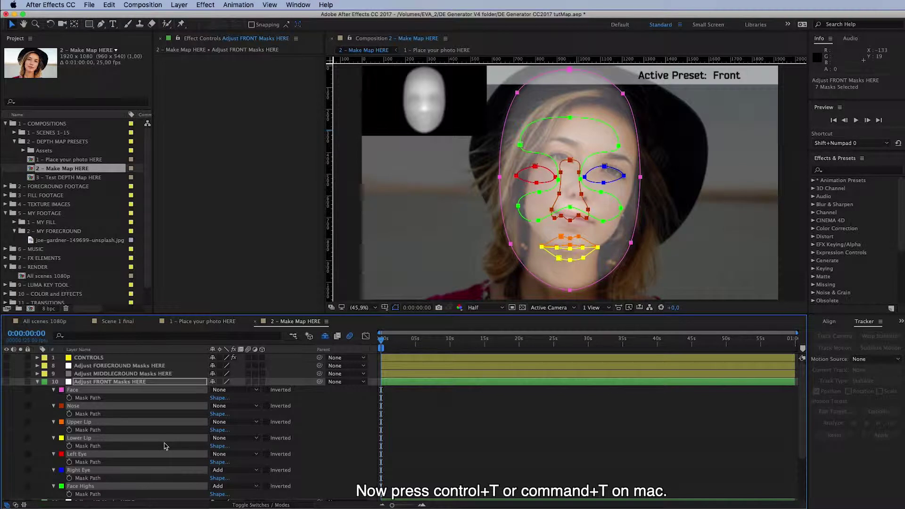
key(super+t)
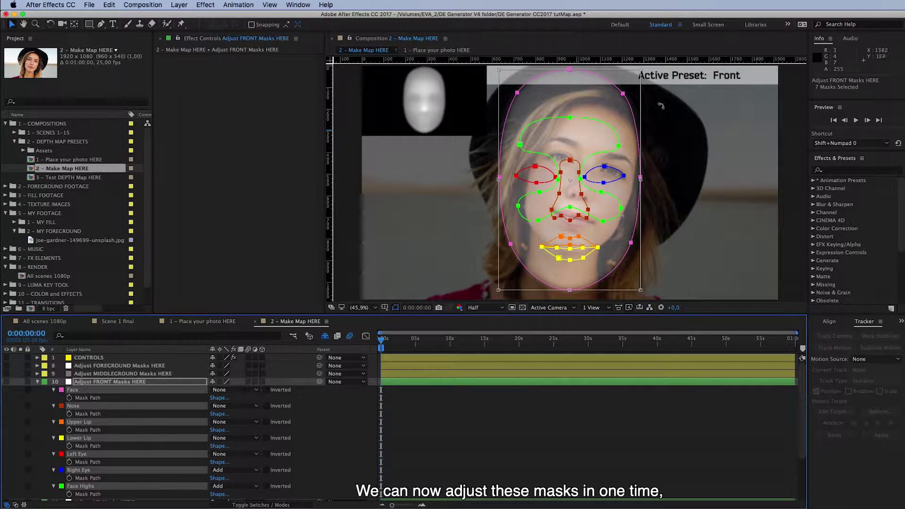
Rotate the masks about 19° and move them onto the woman's face
drag(675, 120, 684, 167)
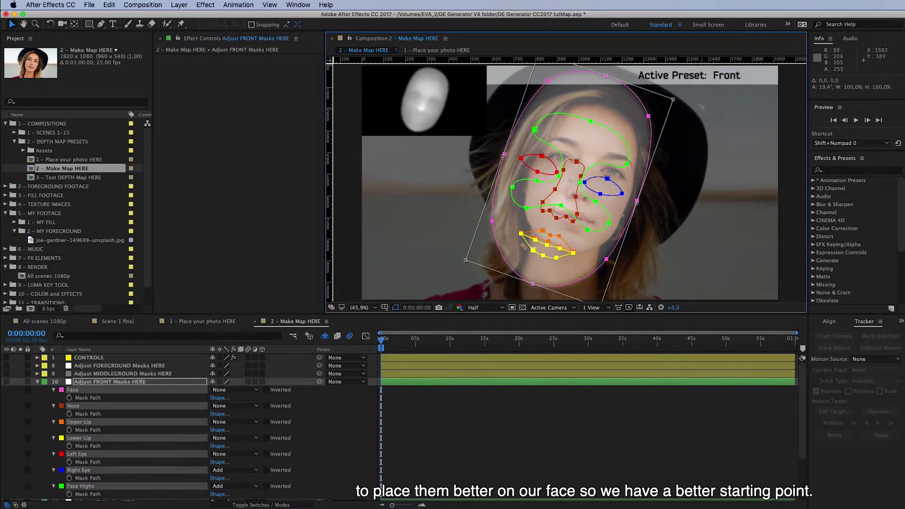
drag(695, 107, 696, 100)
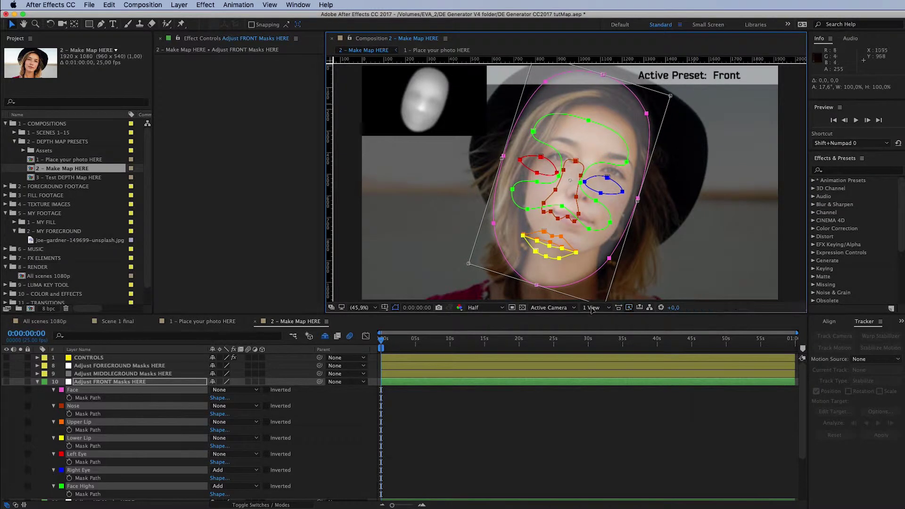
drag(618, 210, 639, 199)
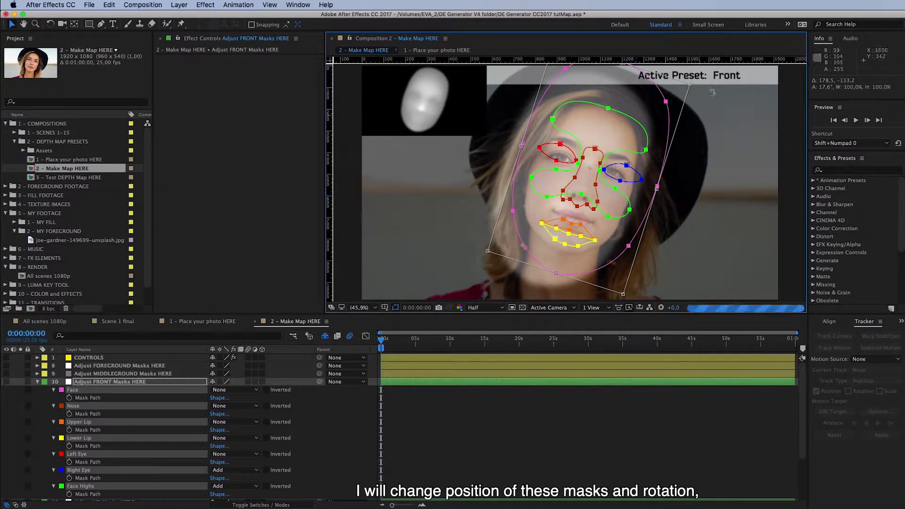
drag(713, 90, 708, 82)
drag(647, 197, 638, 199)
drag(690, 99, 668, 105)
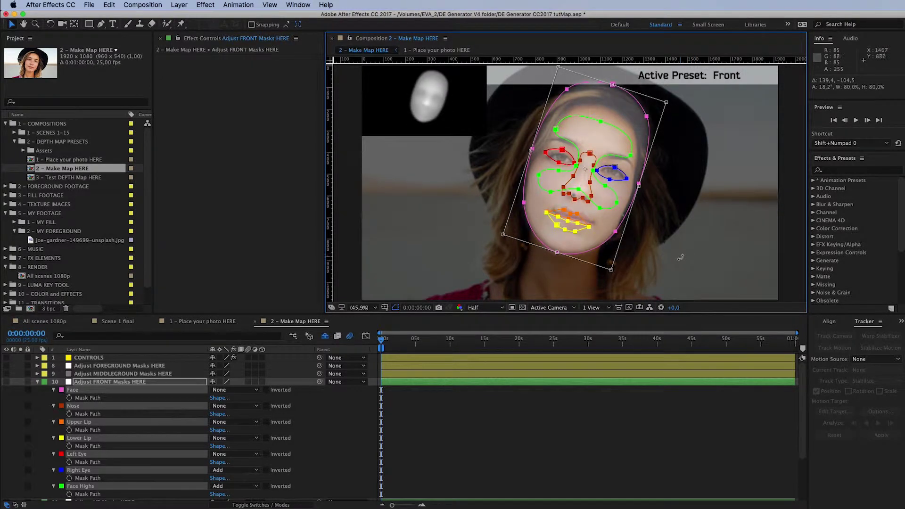
drag(681, 256, 684, 253)
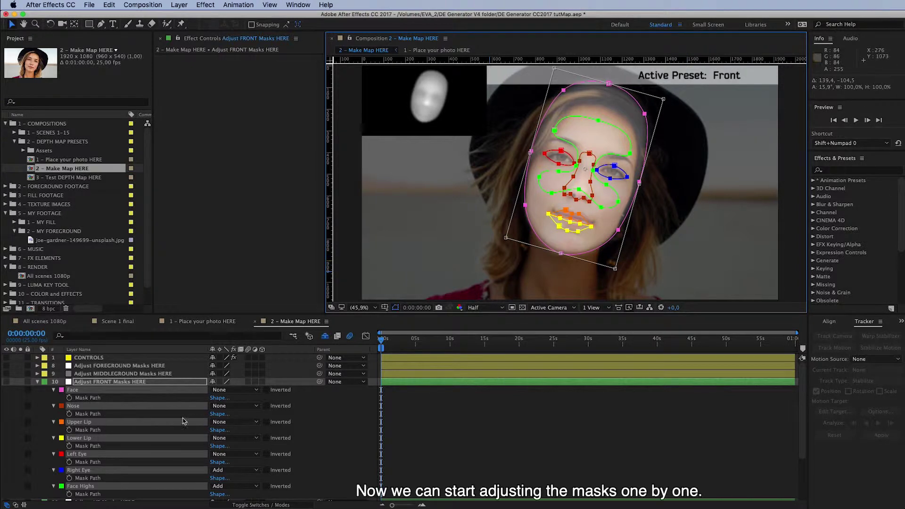
Lock the Nose, lip, eye and Face Highs masks, leaving only Face editable
click(103, 398)
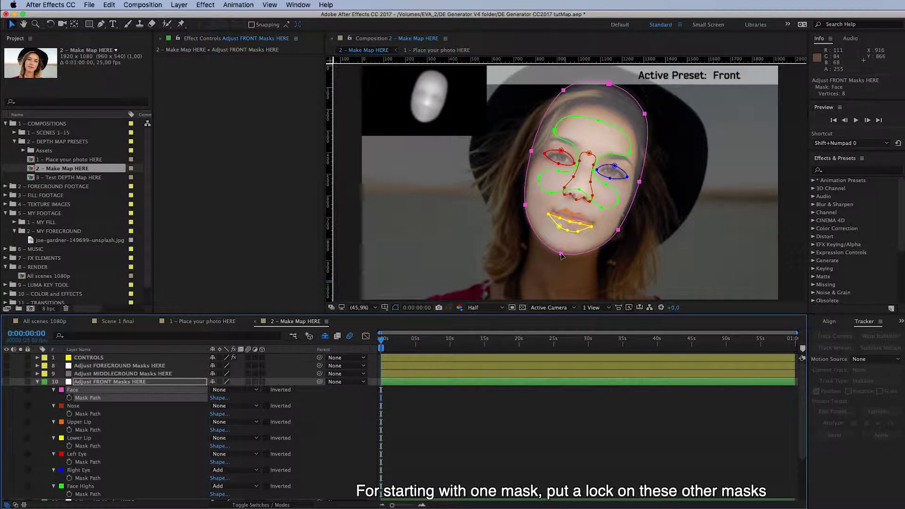
click(27, 406)
click(27, 422)
click(27, 438)
click(28, 454)
click(27, 470)
click(27, 486)
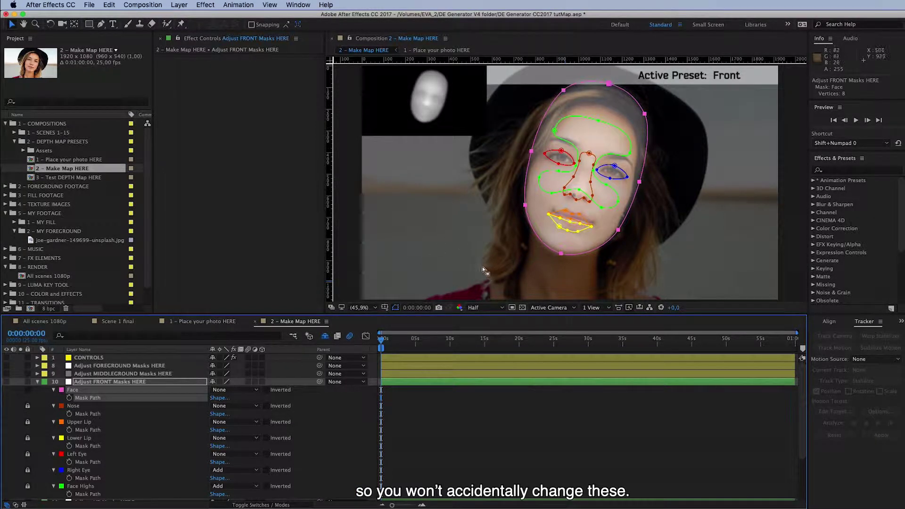
Adjust the Face mask's left edge and pull its right edge inward
key(period)
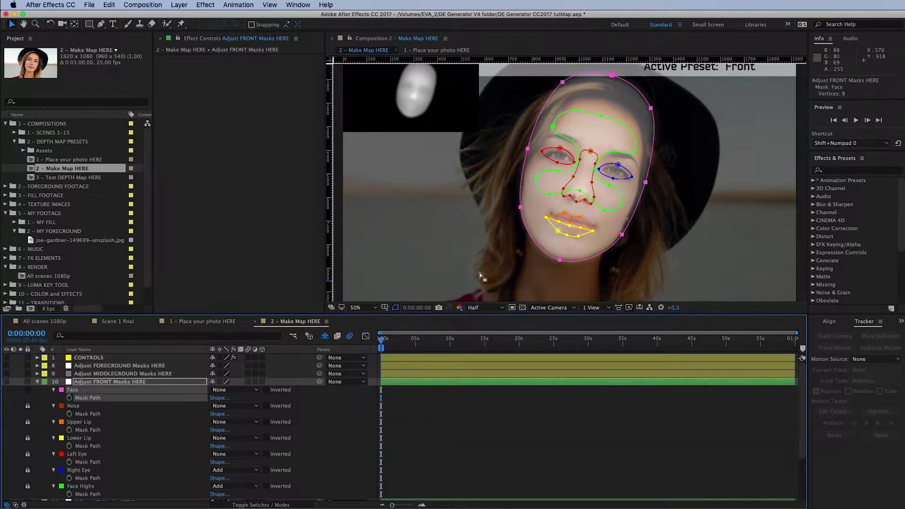
key(slash)
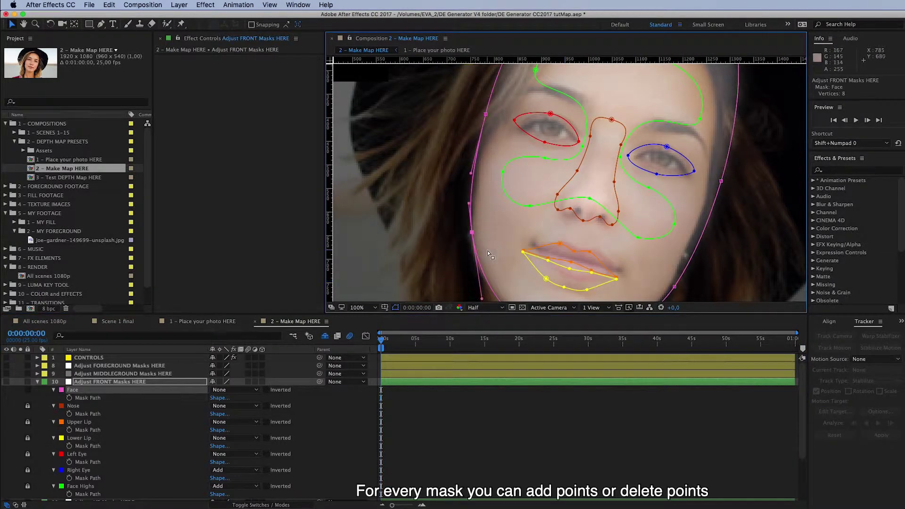
key(comma)
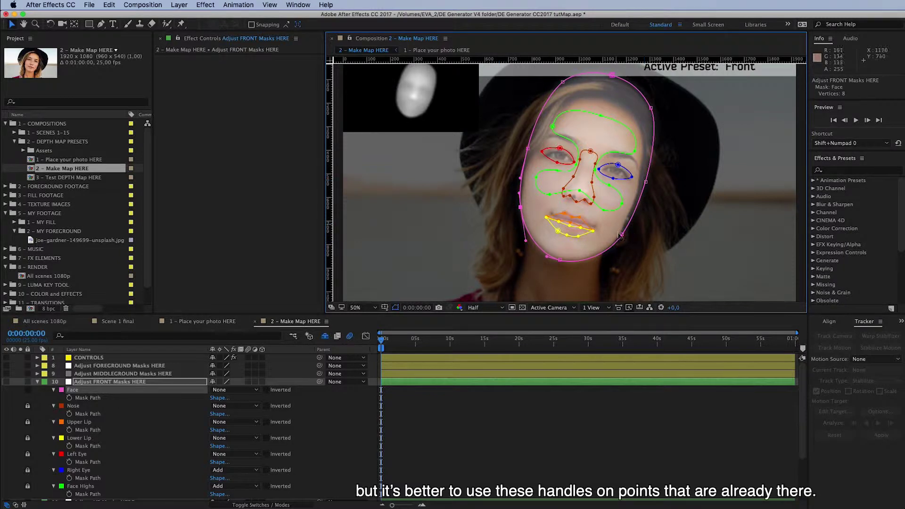
drag(522, 211, 523, 214)
click(521, 207)
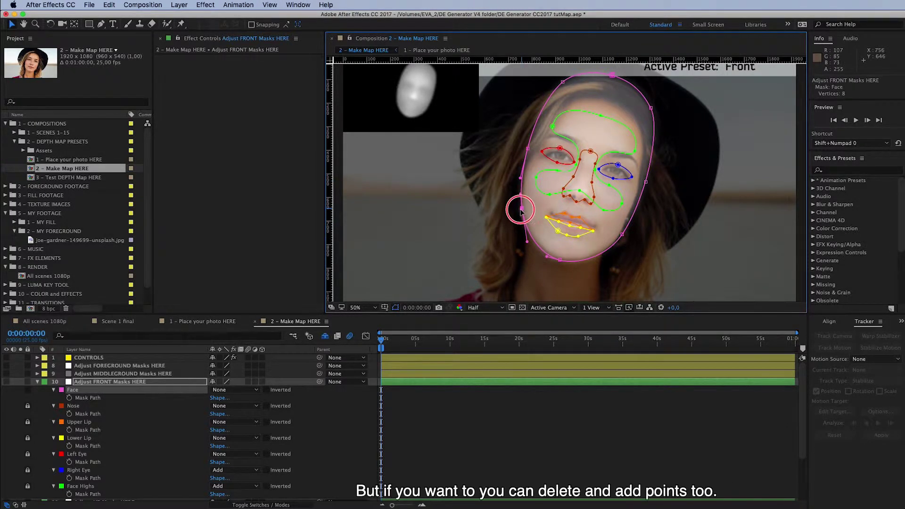
click(622, 233)
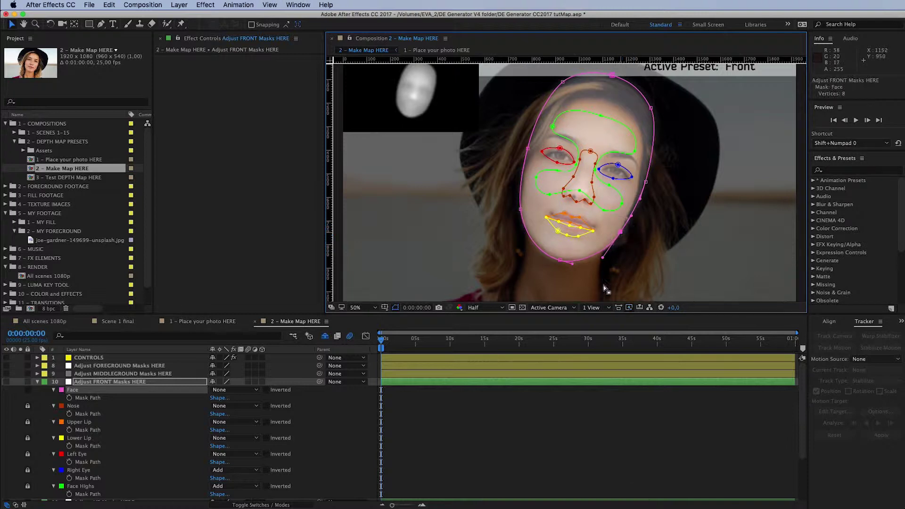
click(653, 194)
drag(653, 194, 639, 186)
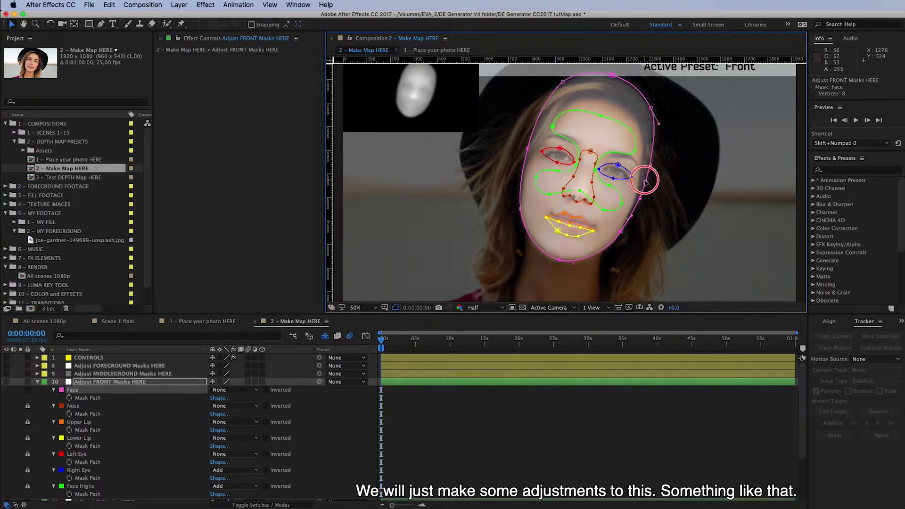
click(526, 147)
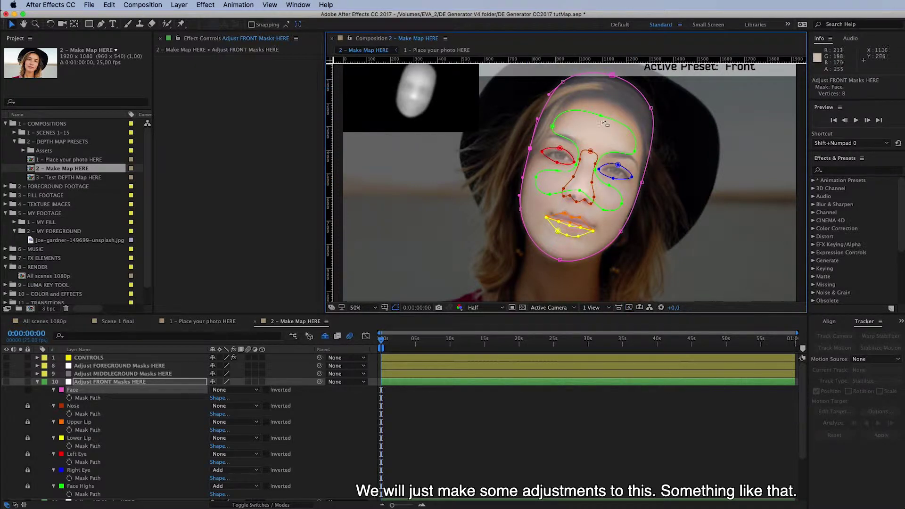
Reshape the Face mask's right jawline point to follow her jaw
drag(602, 117, 594, 175)
drag(507, 108, 639, 179)
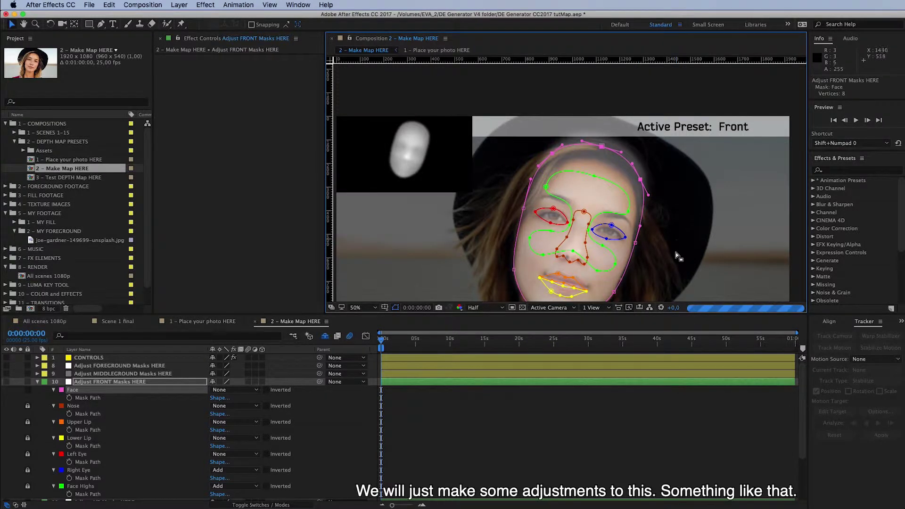
drag(667, 254, 644, 159)
drag(624, 210, 628, 217)
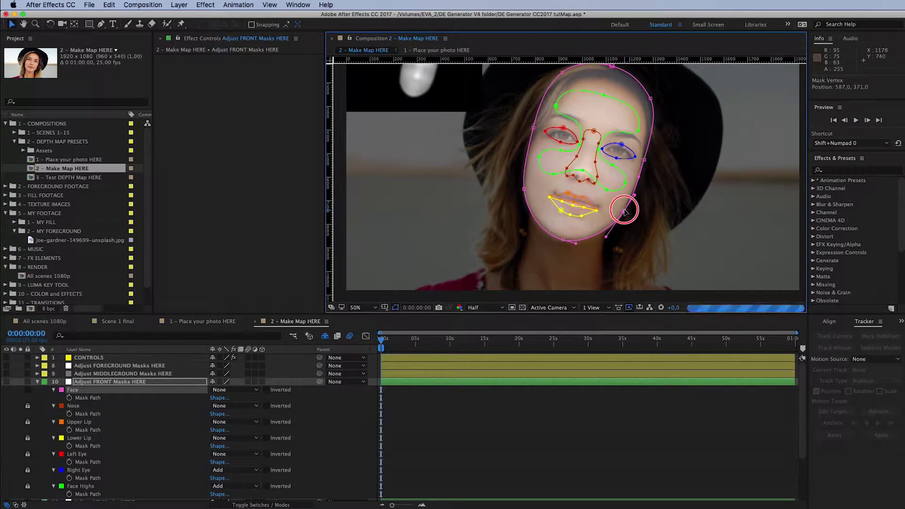
drag(625, 211, 627, 216)
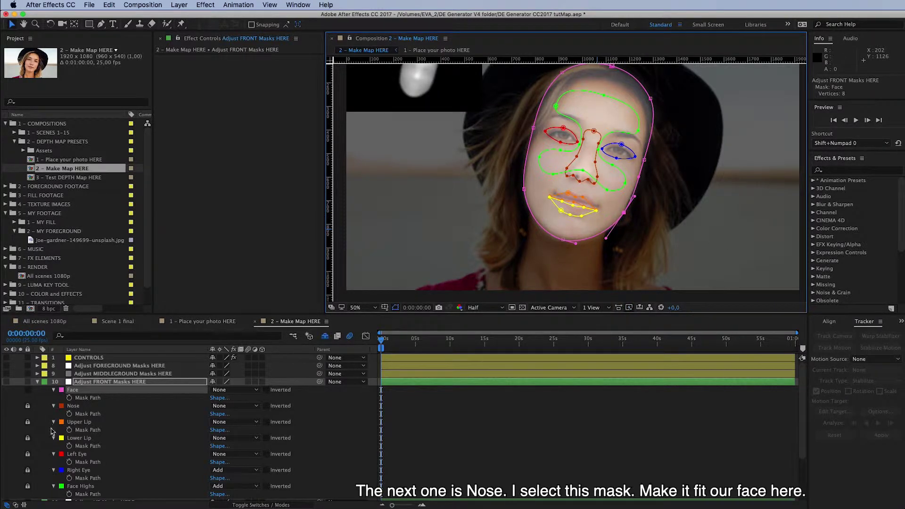
Lock the Face mask, unlock and select the Nose mask, and zoom in on the nose
click(28, 406)
click(27, 390)
click(87, 414)
scroll(559, 203, up, 2)
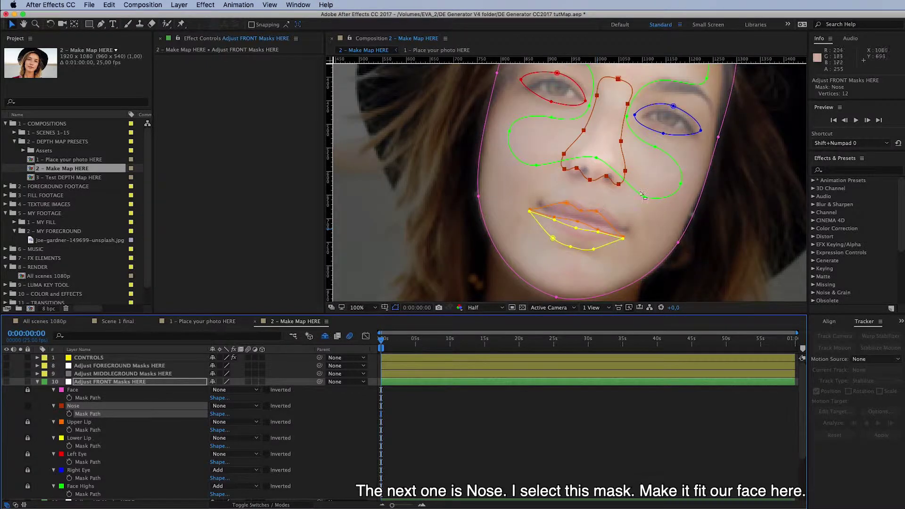
drag(613, 119, 572, 186)
key(v)
Reshape the Nose mask's top, nostril outline and bridge point to fit her nose
mouse_move(606, 152)
mouse_down()
mouse_move(589, 138)
mouse_move(603, 132)
mouse_move(614, 156)
mouse_up()
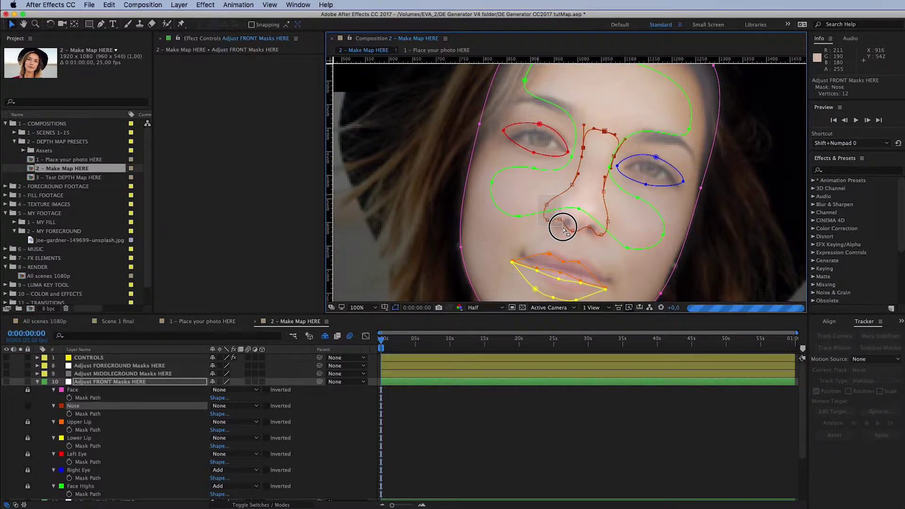
drag(564, 222, 568, 224)
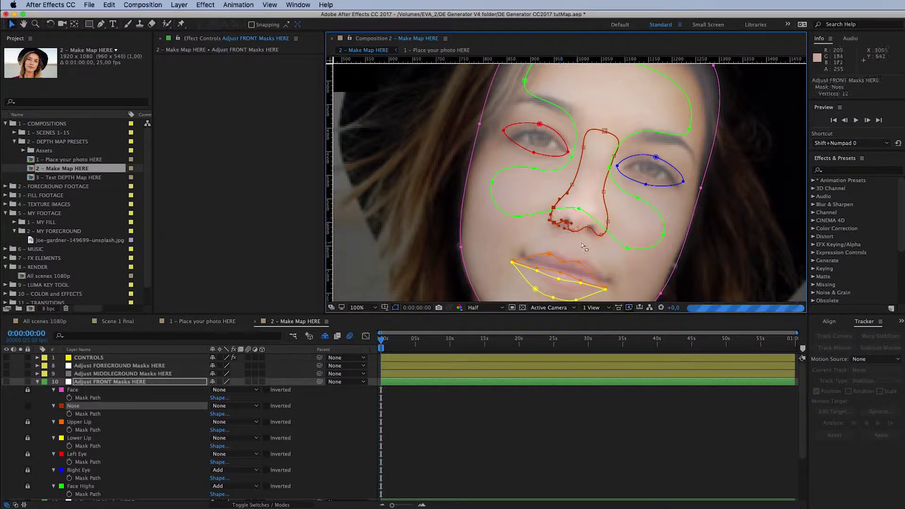
drag(584, 245, 601, 235)
click(604, 194)
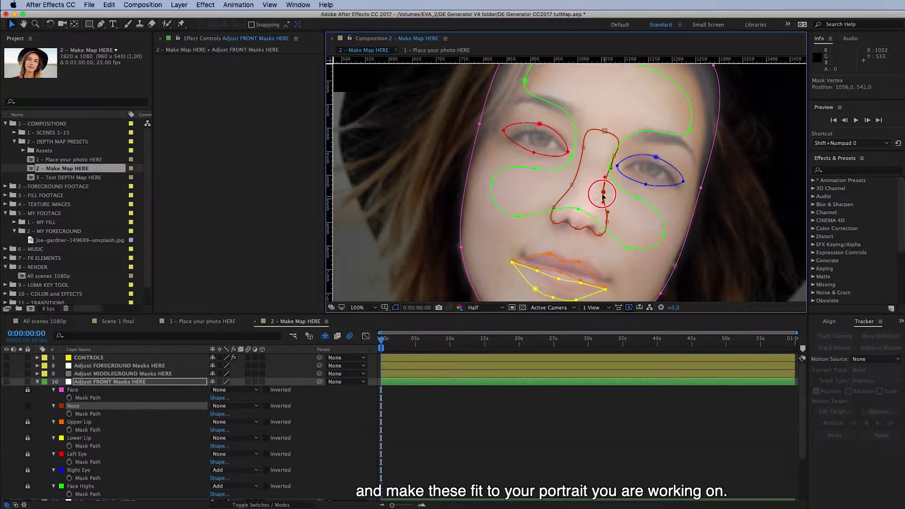
drag(604, 193, 603, 195)
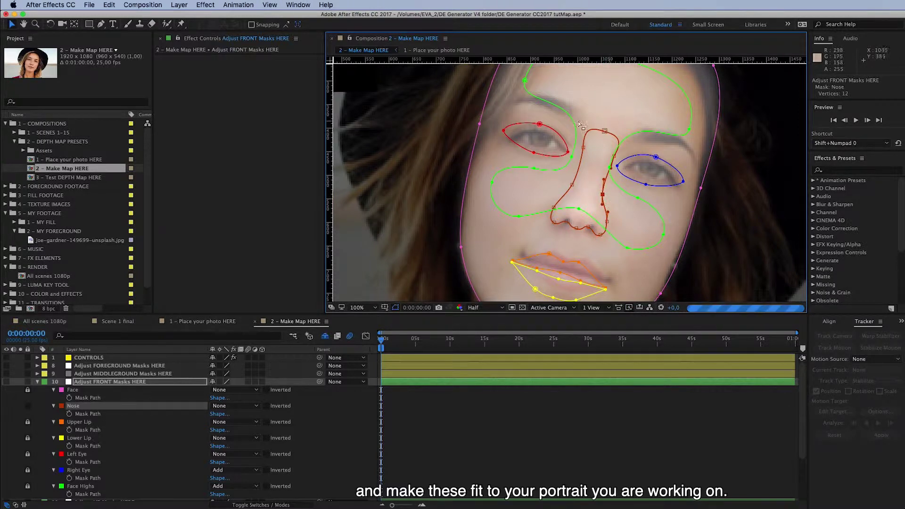
Lock Nose, then move both lip masks together up and right onto her mouth
click(28, 406)
click(27, 422)
click(27, 438)
click(78, 422)
shift+click(85, 438)
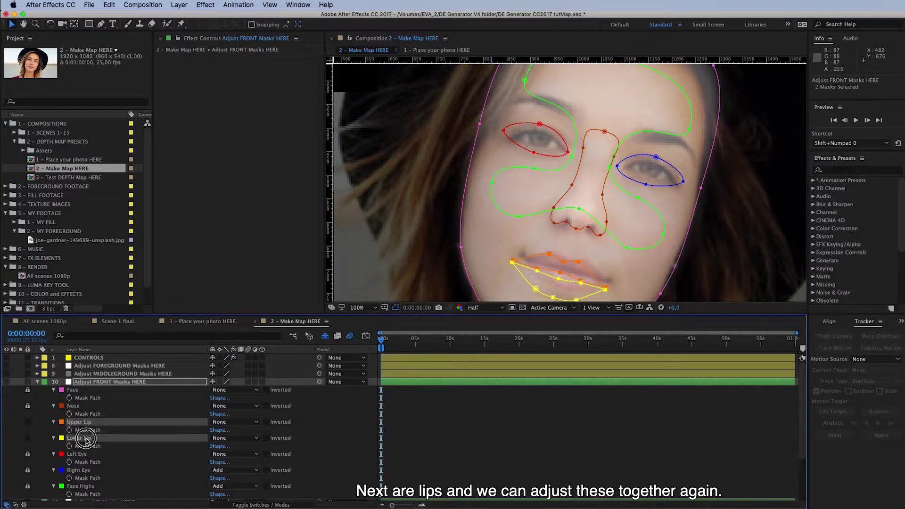
double_click(560, 280)
drag(588, 276, 593, 271)
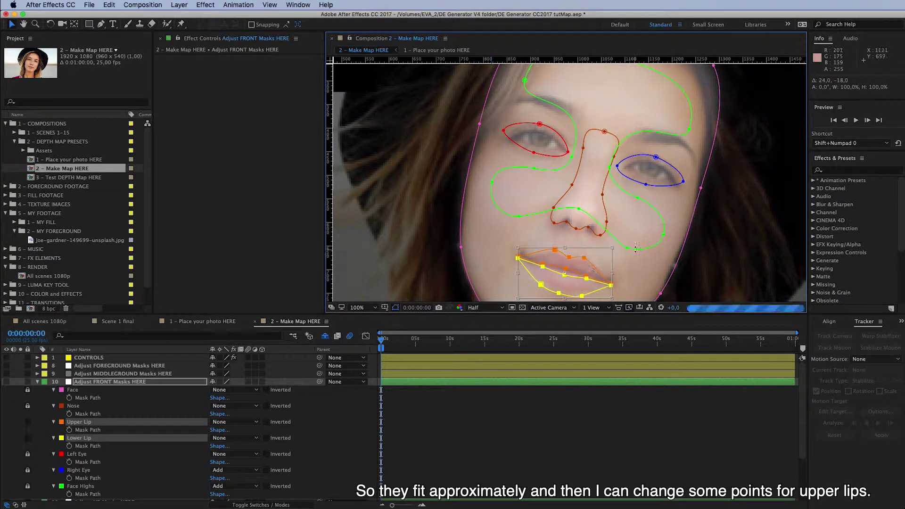
Adjust the Upper Lip mask's points along the lip line, then lock it
click(41, 434)
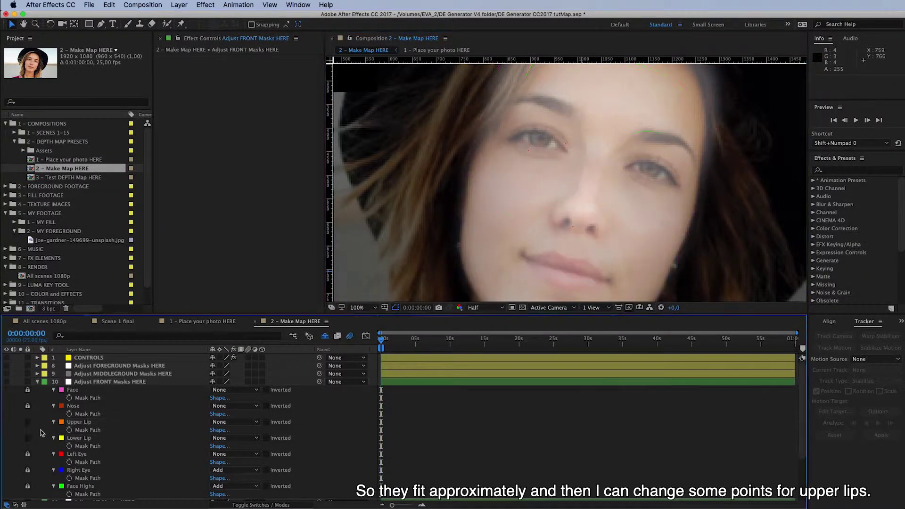
click(87, 429)
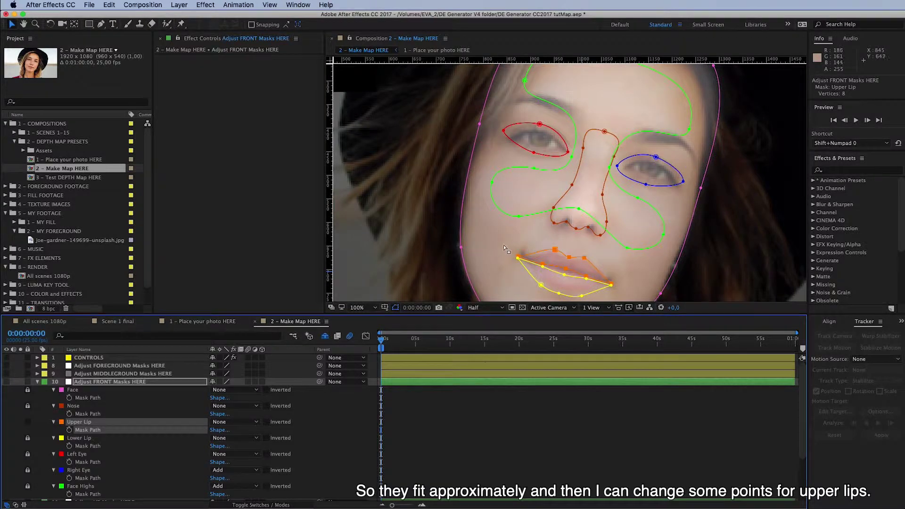
click(522, 250)
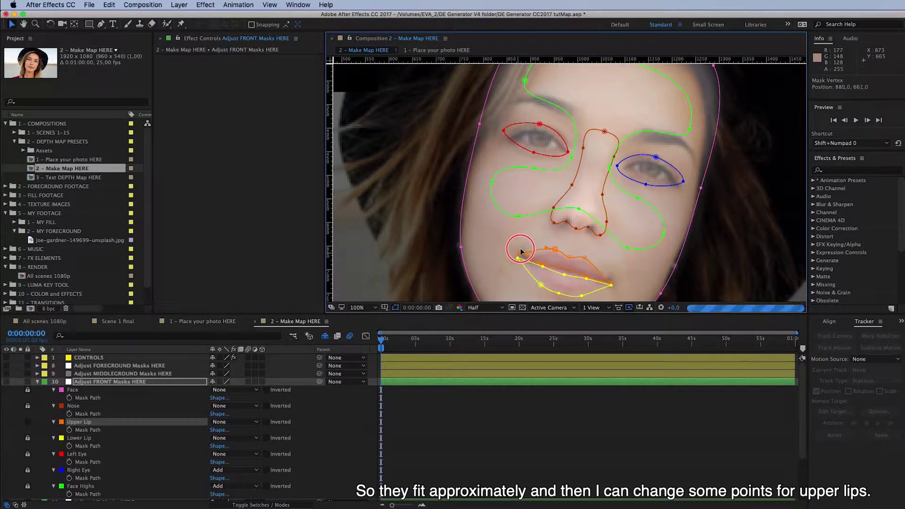
click(526, 255)
click(534, 255)
click(584, 259)
click(584, 263)
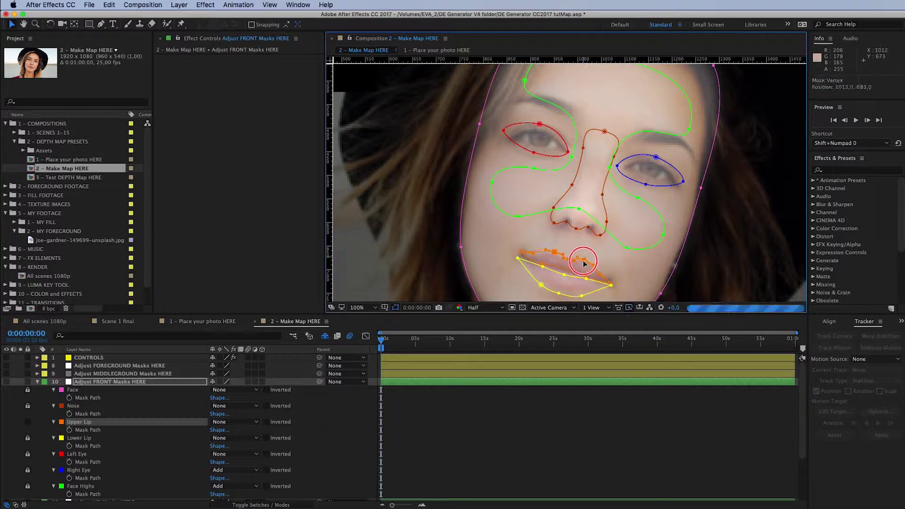
click(27, 422)
Adjust the Lower Lip mask's bottom curve, then lock it
click(85, 446)
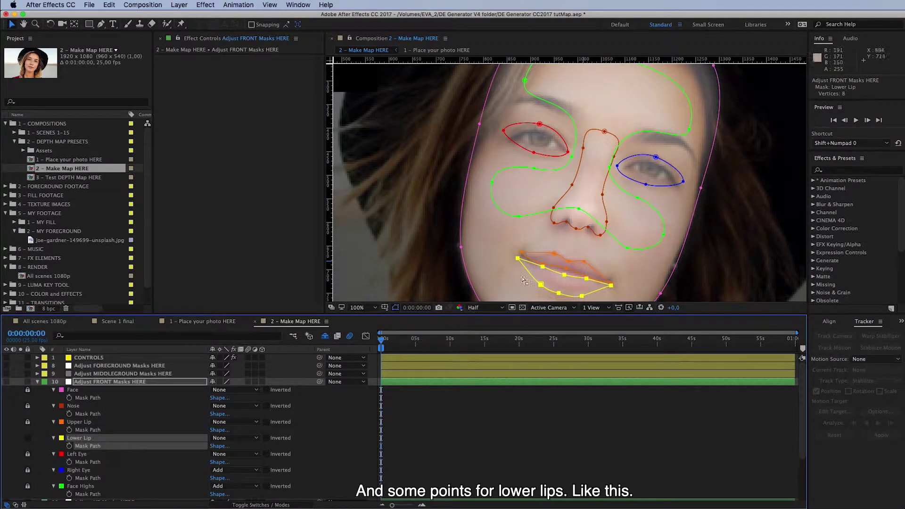
scroll(543, 282, down, 3)
click(583, 244)
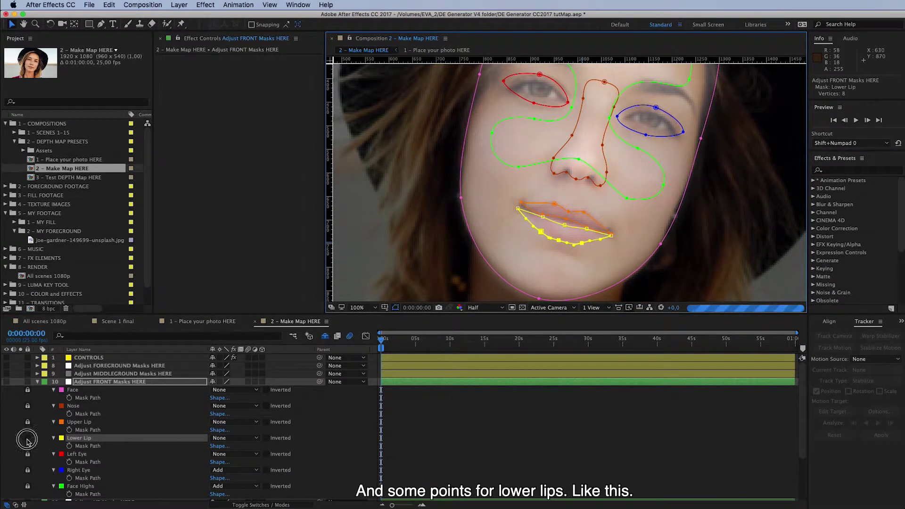
click(27, 438)
Unlock both eye masks and enlarge the Left Eye's top and inner corner
click(27, 454)
click(28, 470)
click(79, 463)
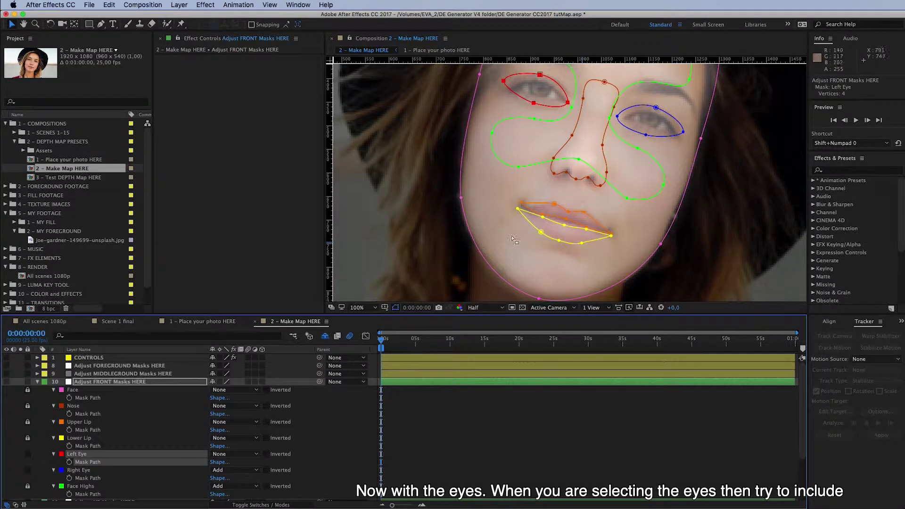
scroll(585, 145, down, 2)
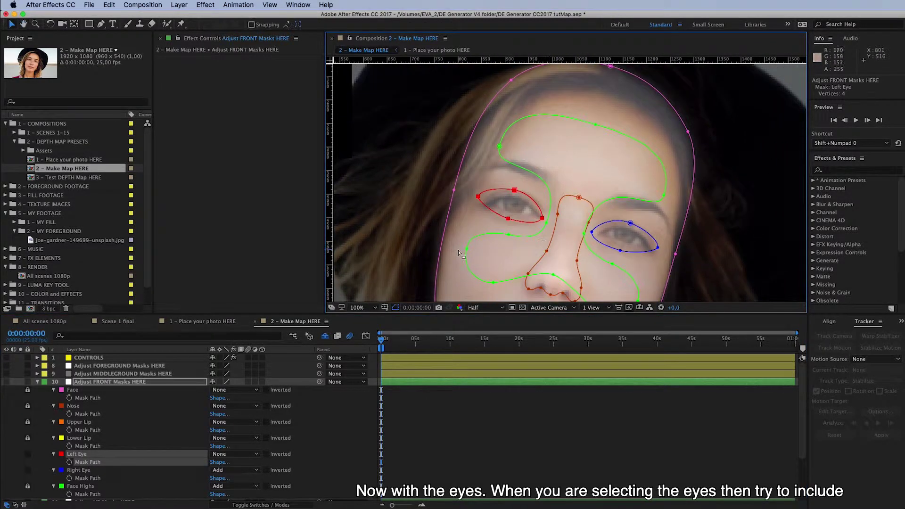
scroll(459, 249, up, 3)
alt+super+click(459, 197)
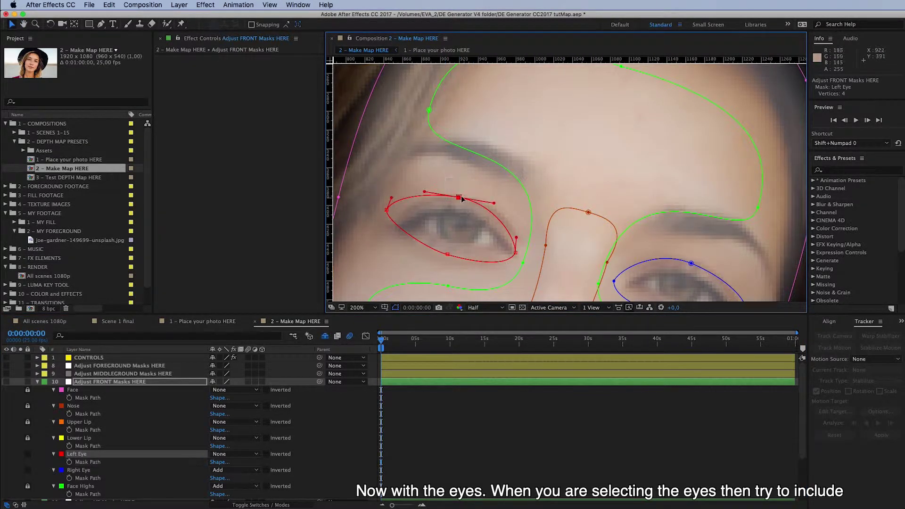
drag(464, 196, 468, 193)
alt+super+click(517, 255)
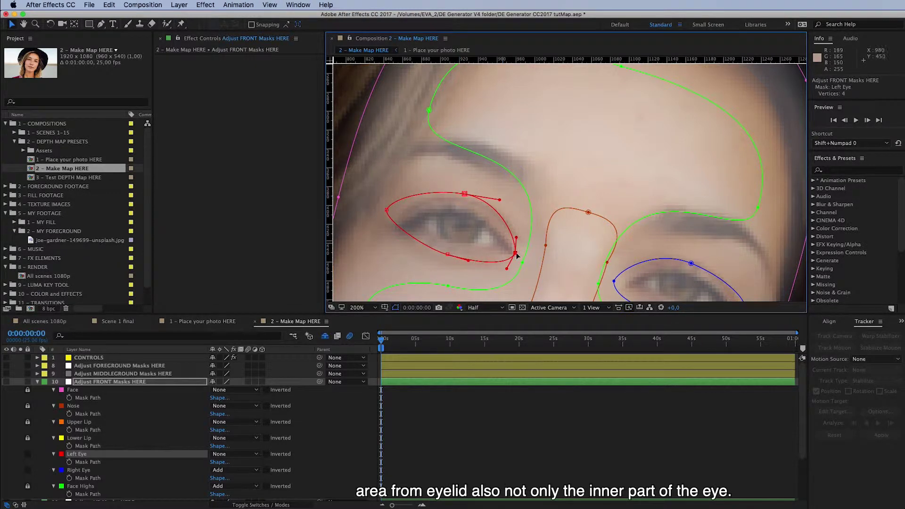
drag(520, 255, 522, 256)
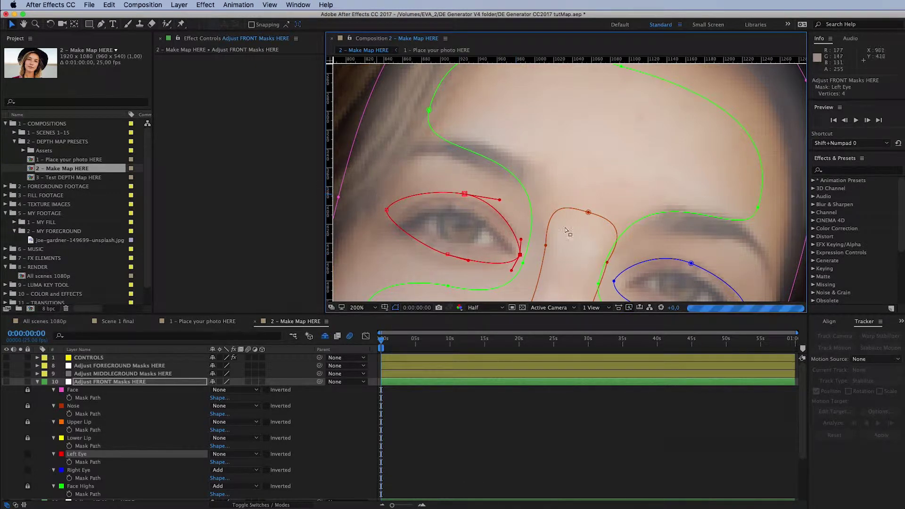
Lower the left eye's bottom edge, enlarge the Right Eye outline, and relock both eyes
drag(620, 222, 585, 133)
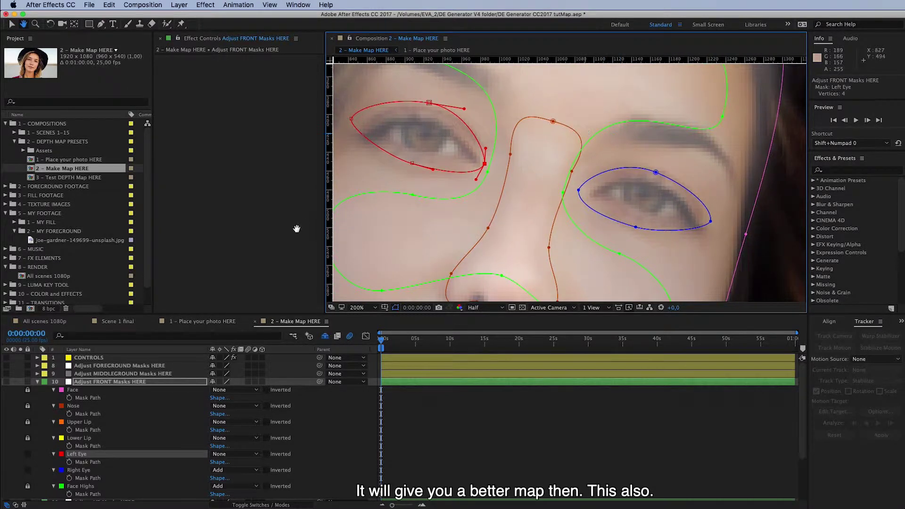
drag(413, 163, 409, 169)
click(655, 172)
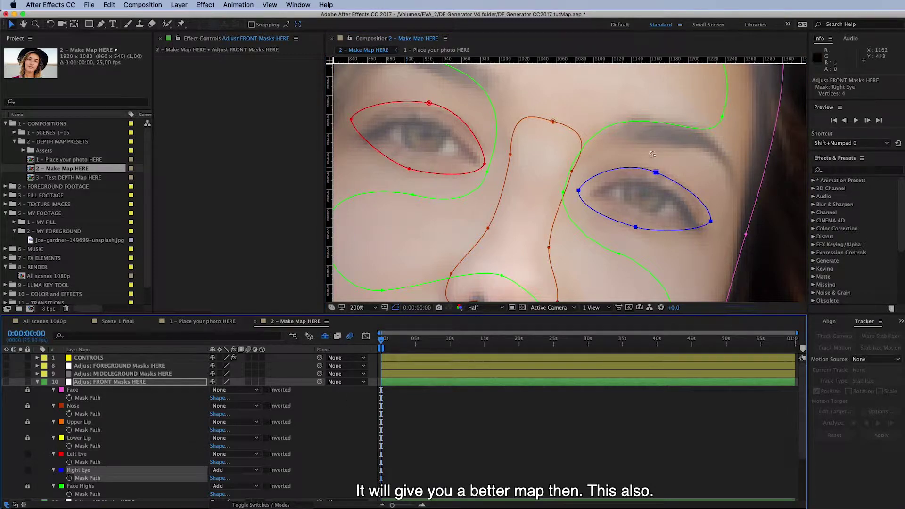
drag(656, 172, 658, 168)
drag(710, 221, 714, 232)
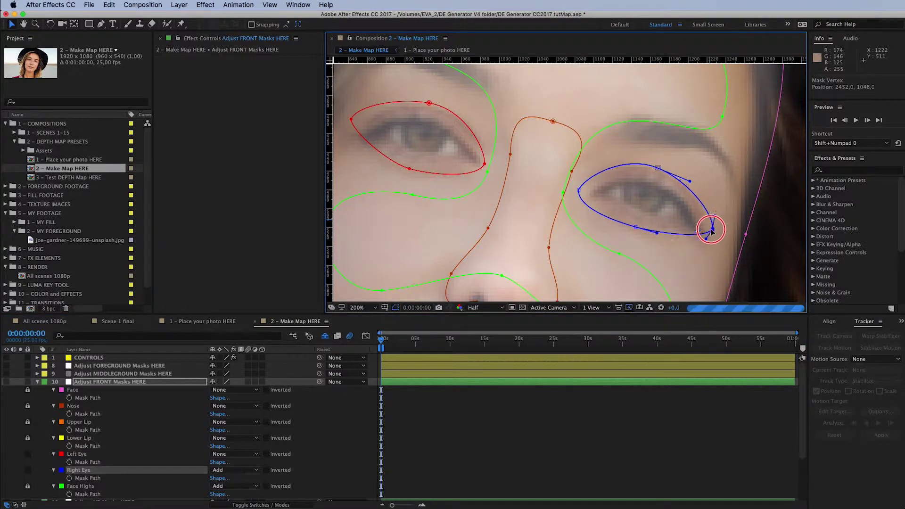
drag(636, 227, 638, 231)
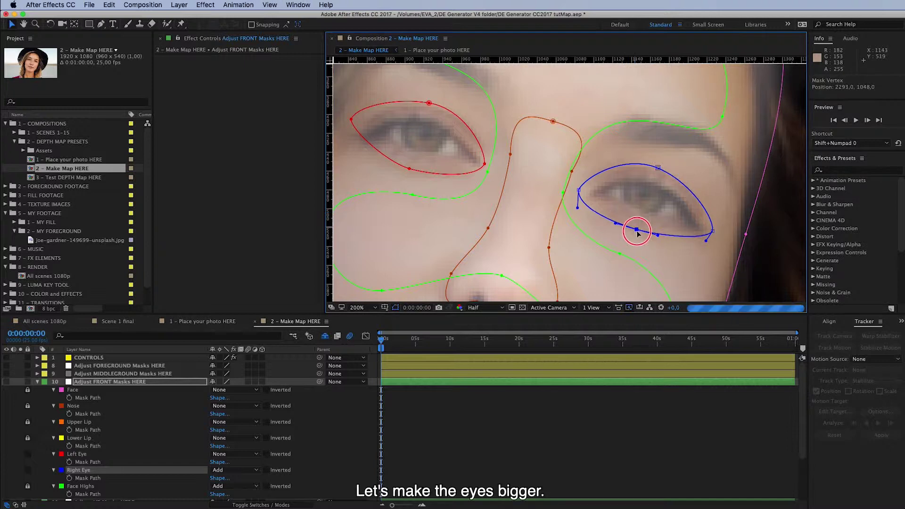
click(27, 454)
click(27, 470)
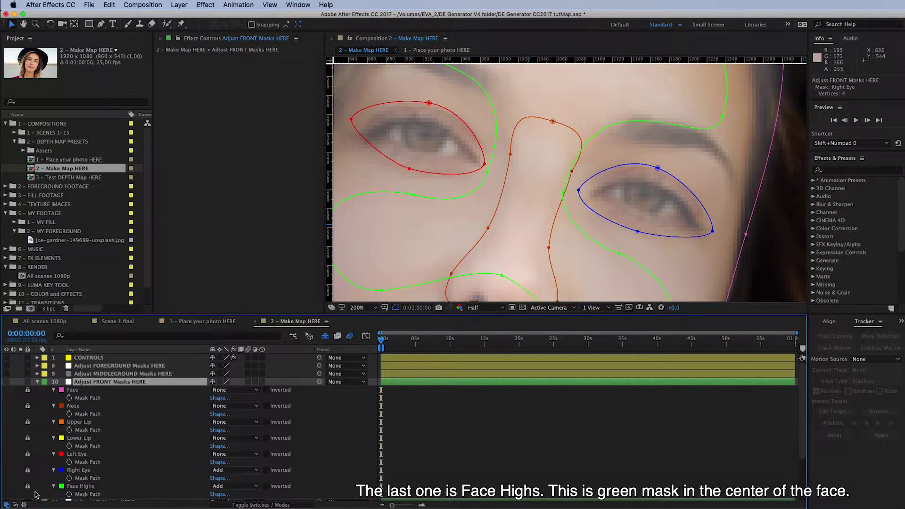
Unlock Face Highs and free-transform it slightly right to centre it on the face
click(27, 486)
click(94, 494)
scroll(561, 225, down, 1)
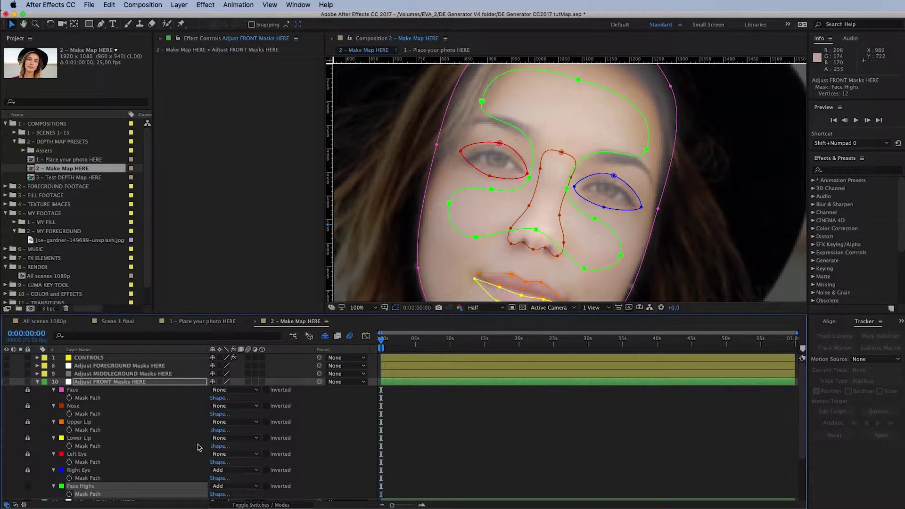
key(super+t)
mouse_move(570, 234)
mouse_down()
mouse_move(590, 233)
mouse_move(582, 239)
mouse_up()
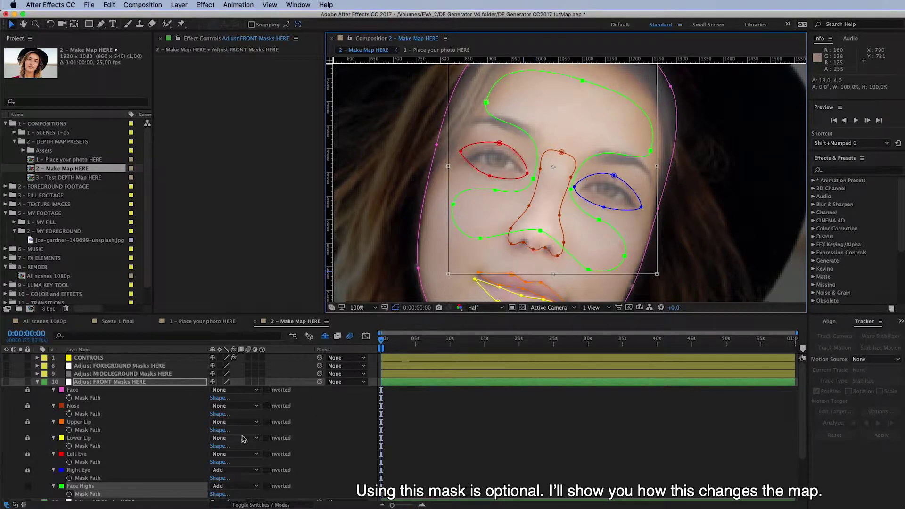
click(158, 383)
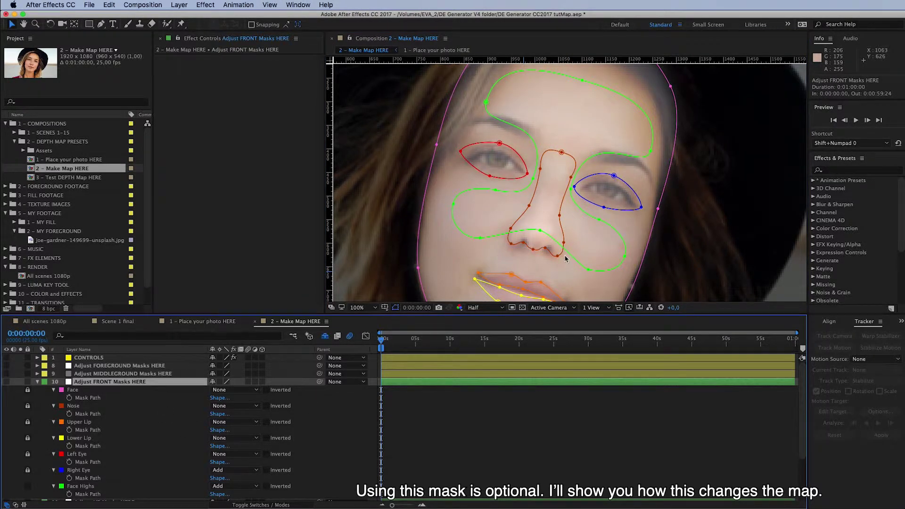
scroll(566, 258, down, 2)
drag(542, 149, 558, 173)
On the CONTROLS layer, turn USE Face Highs off to compare the depth map, then back on
key(v)
scroll(486, 228, up, 2)
key(h)
drag(430, 160, 549, 245)
key(v)
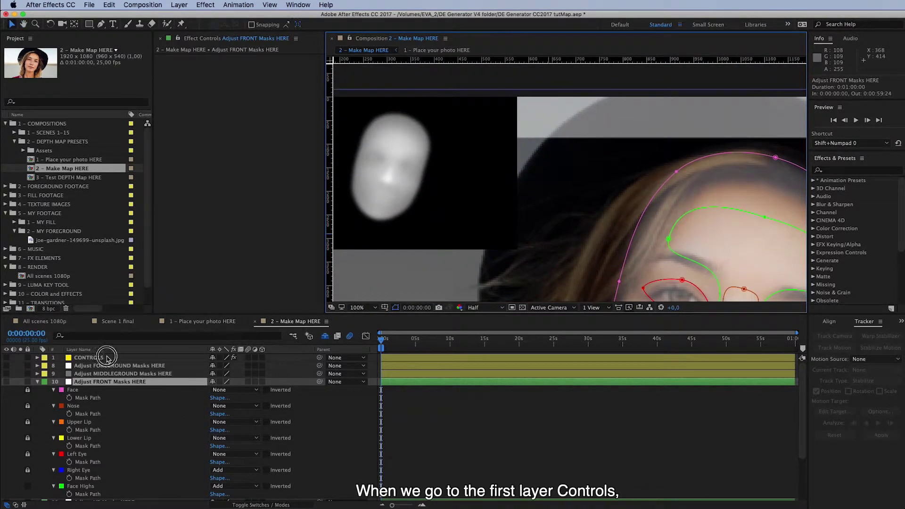
click(94, 358)
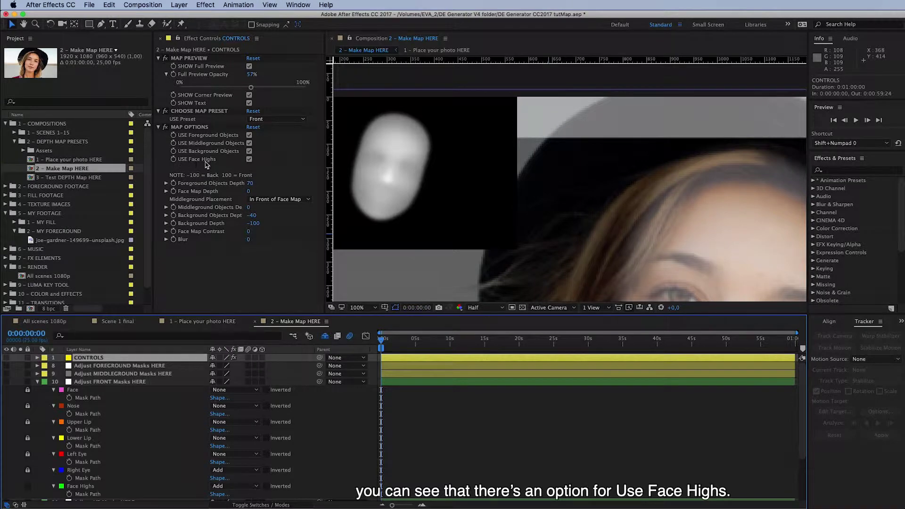
click(249, 160)
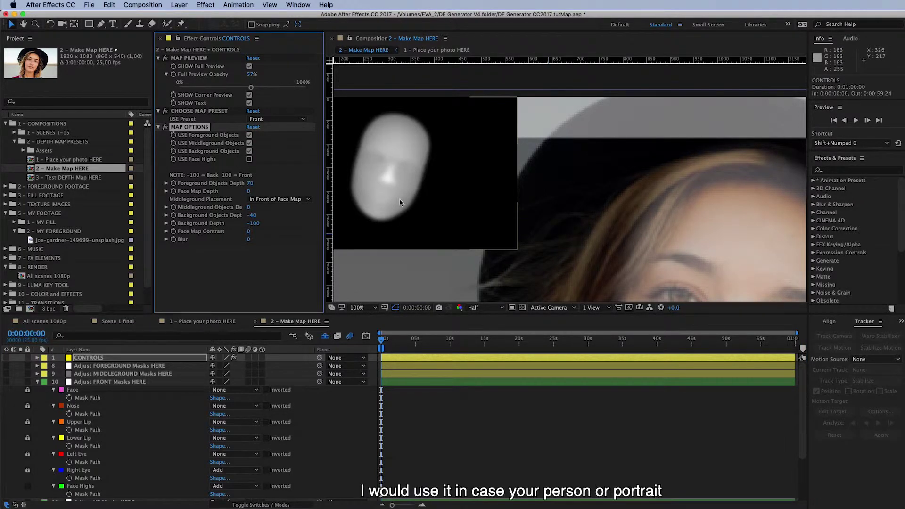
click(250, 160)
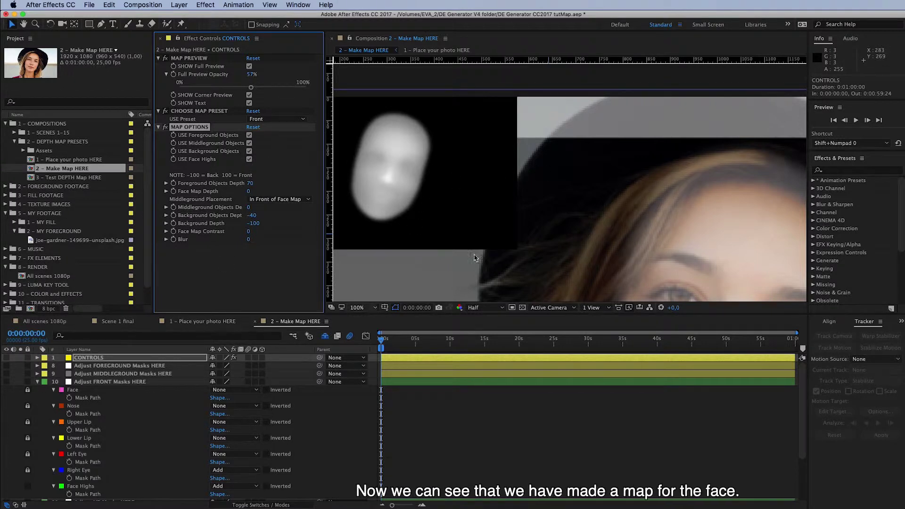
Reframe her face and zoom the viewer out to 25% to see the whole frame
scroll(499, 236, down, 2)
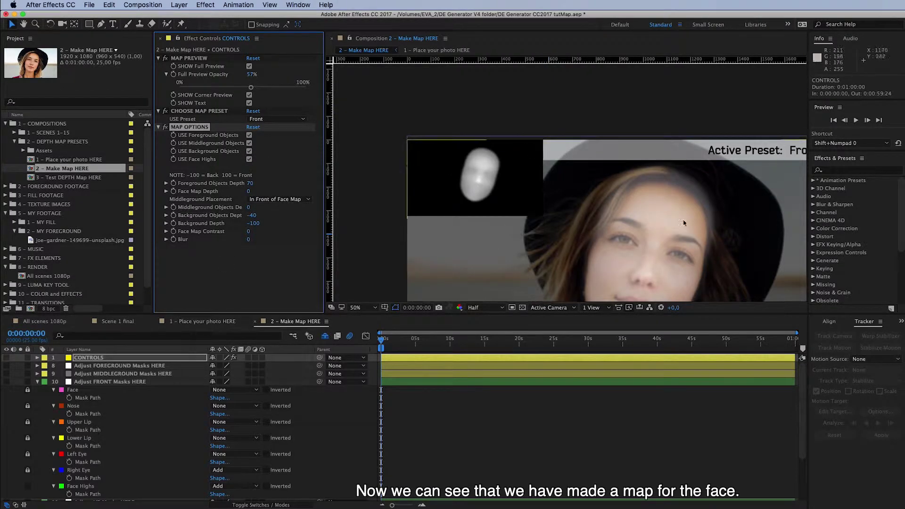
drag(628, 237, 596, 183)
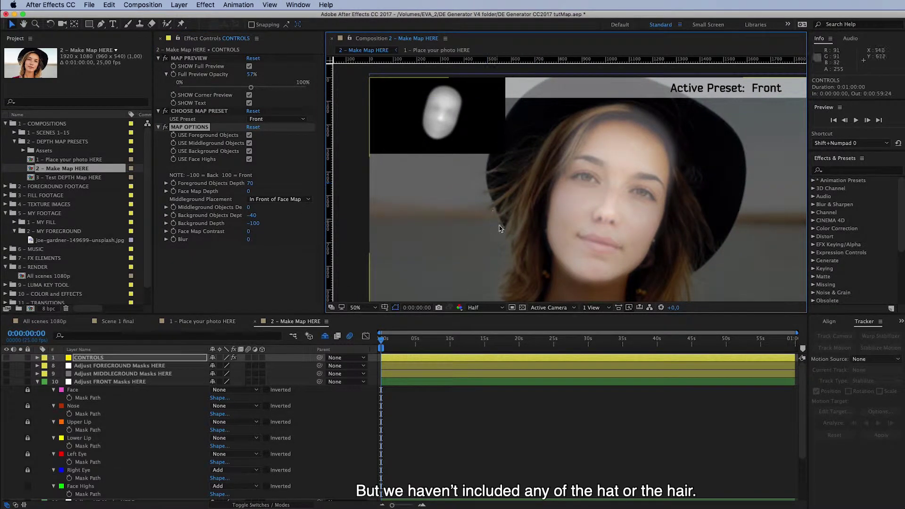
key(comma)
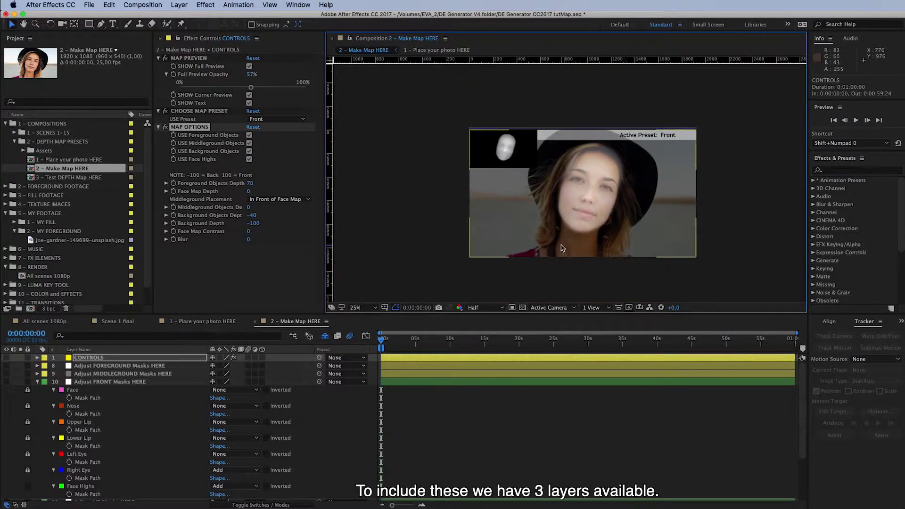
Collapse the FRONT layer's masks and step through the FOREGROUND, MIDDLEGROUND and BACKGROUND mask layers
click(37, 382)
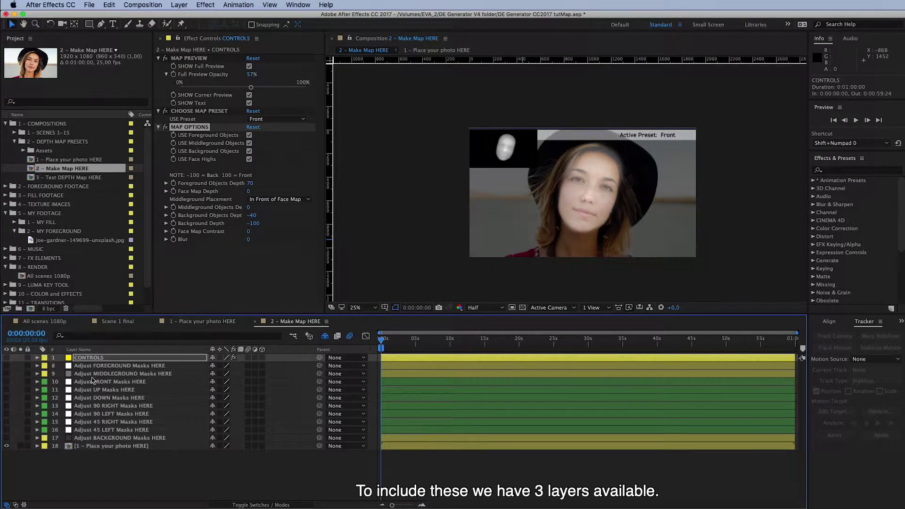
click(104, 366)
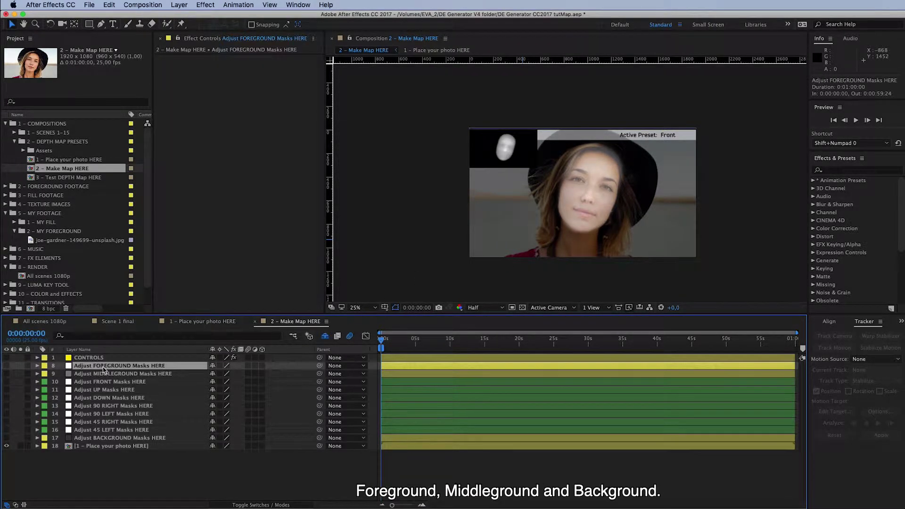
click(109, 374)
click(100, 439)
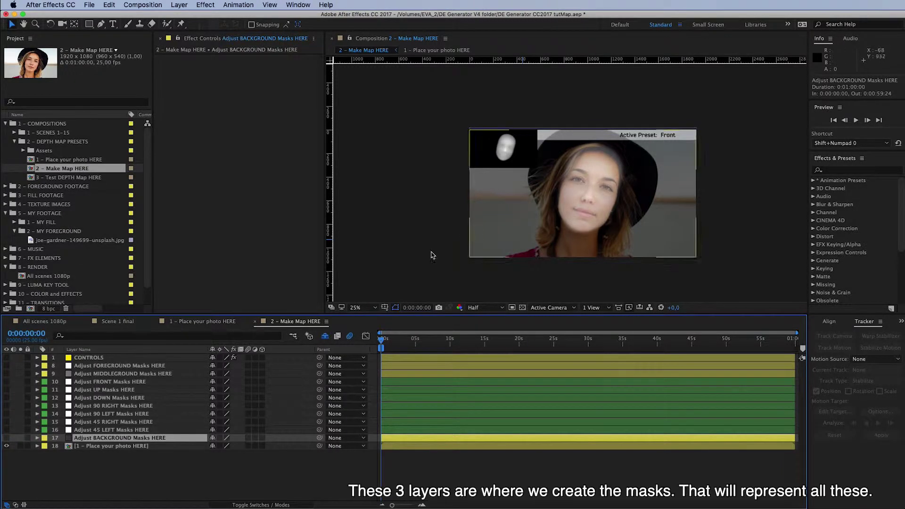
click(121, 367)
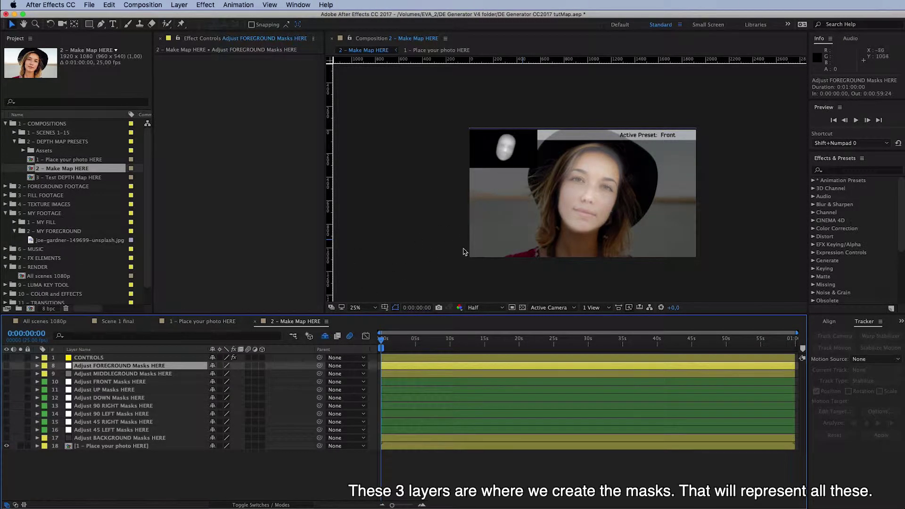
Zoom the view to 50%, centre her face, and select Adjust BACKGROUND Masks HERE
key(period)
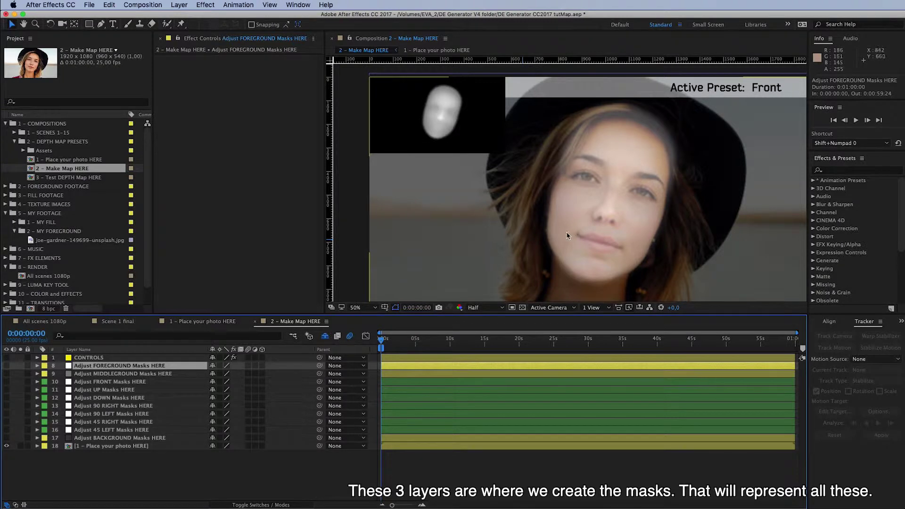
drag(565, 232, 552, 172)
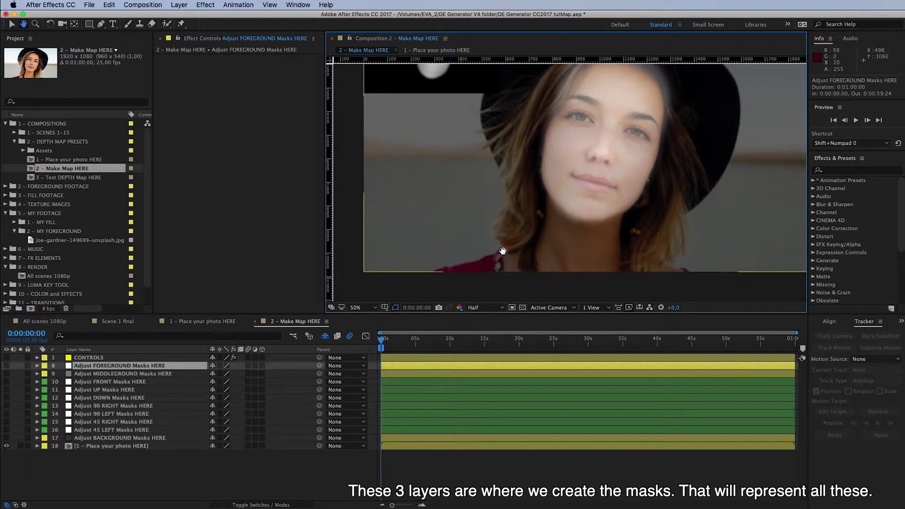
key(v)
click(117, 438)
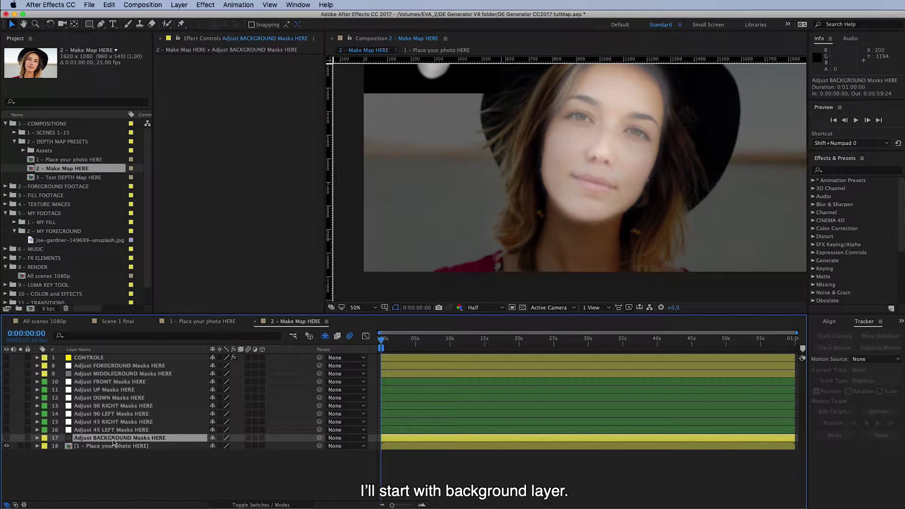
Start a Pen mask below her left shoulder and trace up the left hair edge
click(101, 24)
click(413, 279)
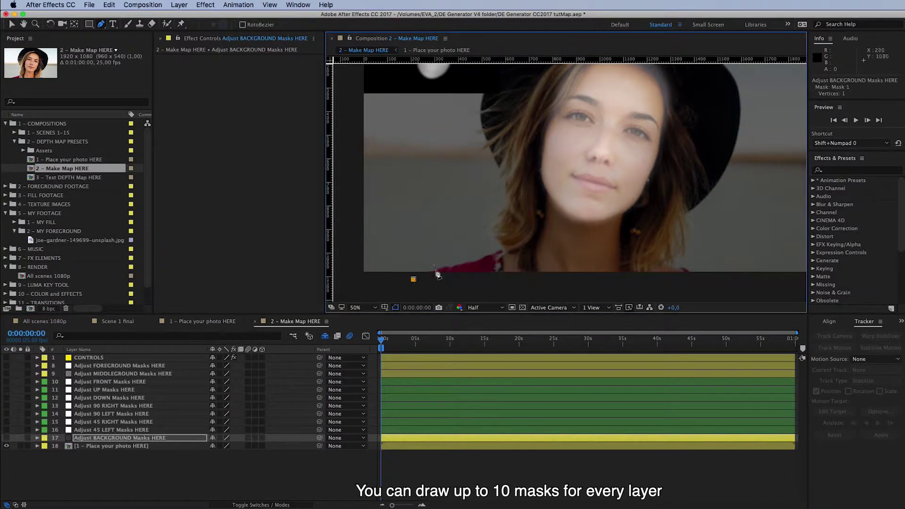
drag(454, 265, 507, 200)
click(490, 258)
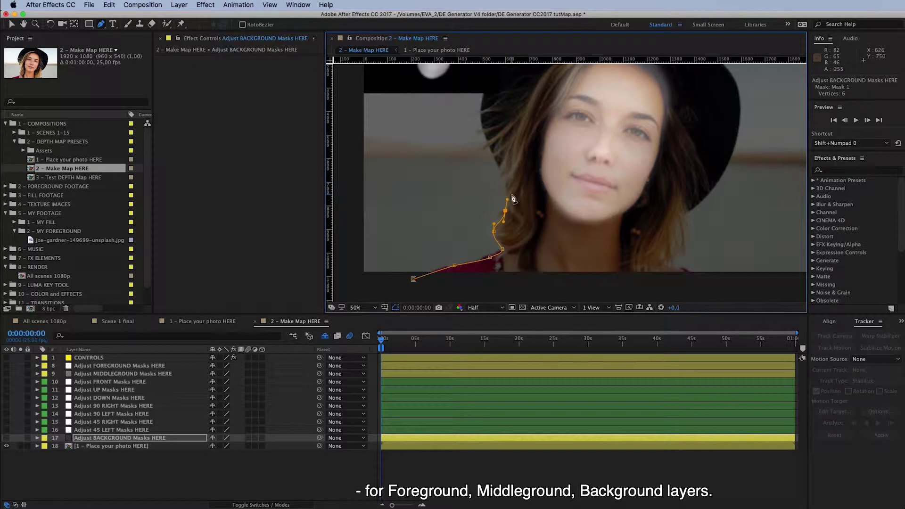
click(506, 180)
click(489, 145)
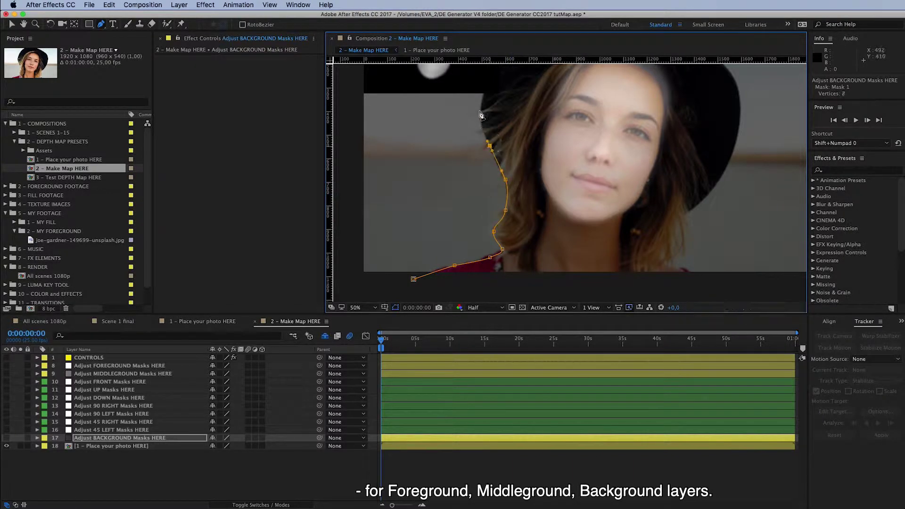
click(482, 113)
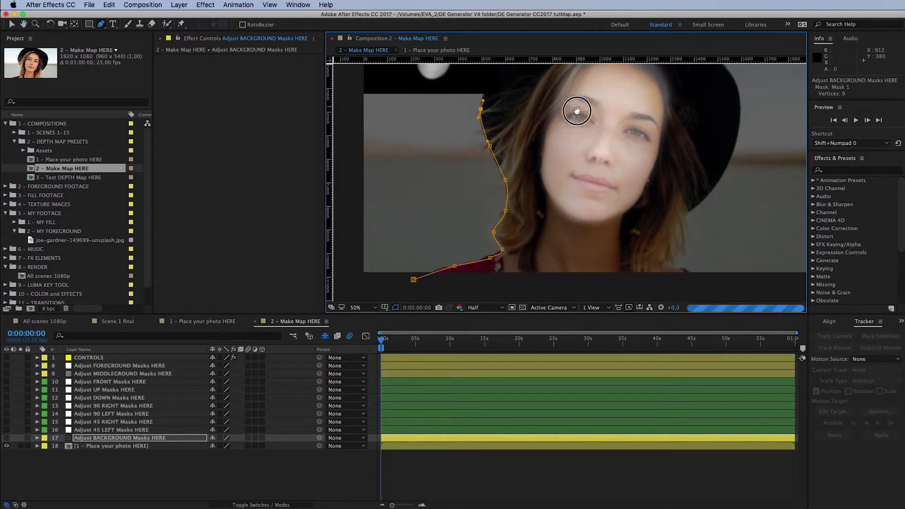
Continue the background mask over the top of the hat and down its right edge
key(space)
drag(536, 112, 492, 178)
click(457, 128)
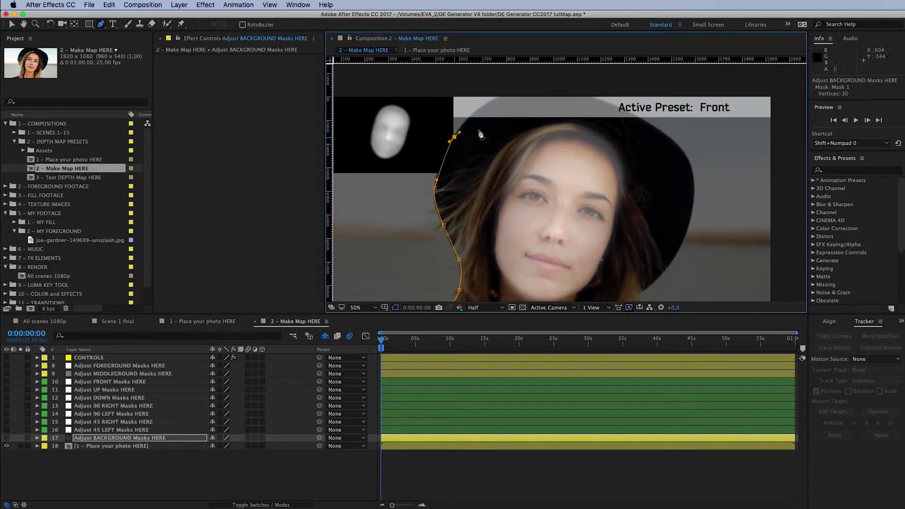
click(544, 128)
drag(546, 131, 564, 134)
drag(662, 176, 669, 184)
drag(684, 233, 683, 241)
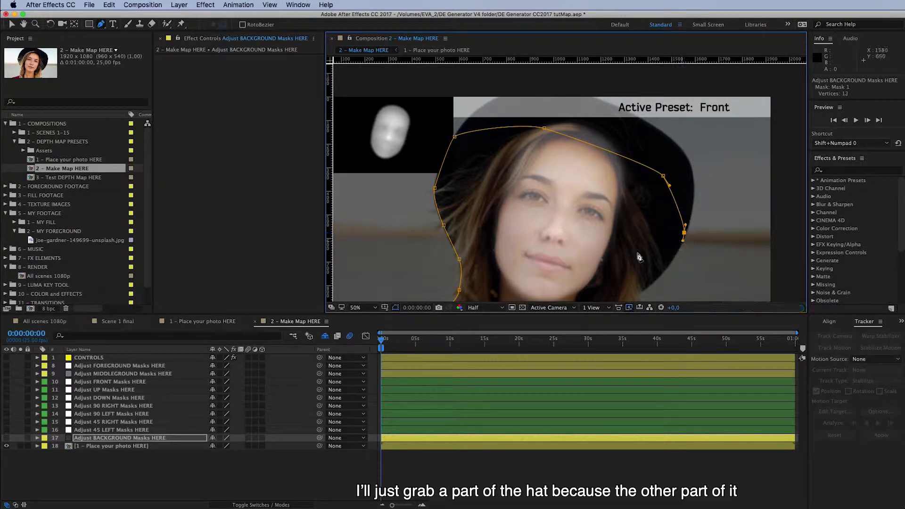
Trace down the right hair and shoulder, then close the mask at its first point
key(space)
drag(574, 222, 575, 145)
drag(664, 195, 656, 206)
click(645, 217)
click(643, 241)
click(626, 263)
key(space)
drag(578, 200, 572, 152)
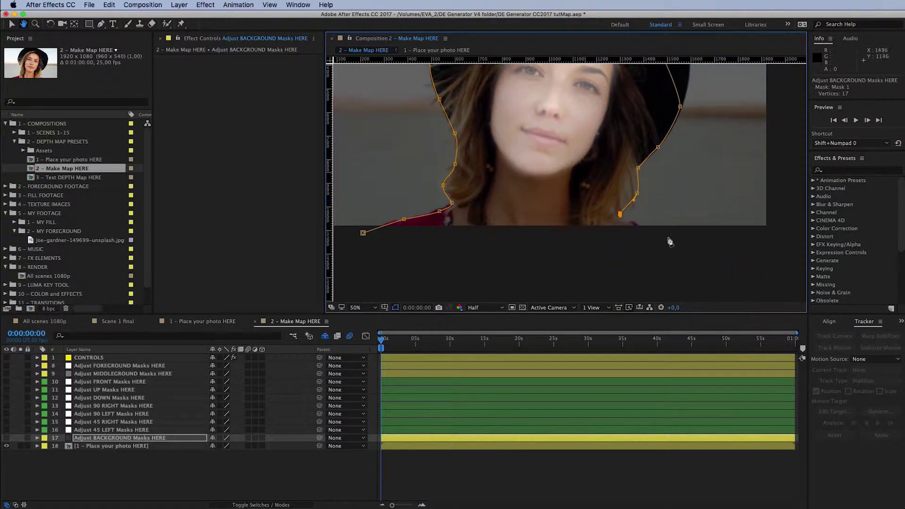
click(668, 237)
click(363, 233)
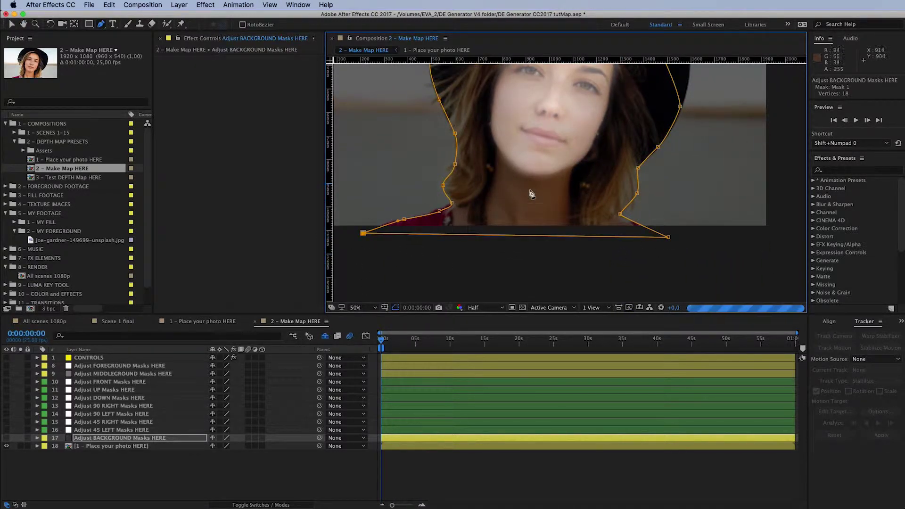
Feather the background mask by 22 pixels
click(99, 439)
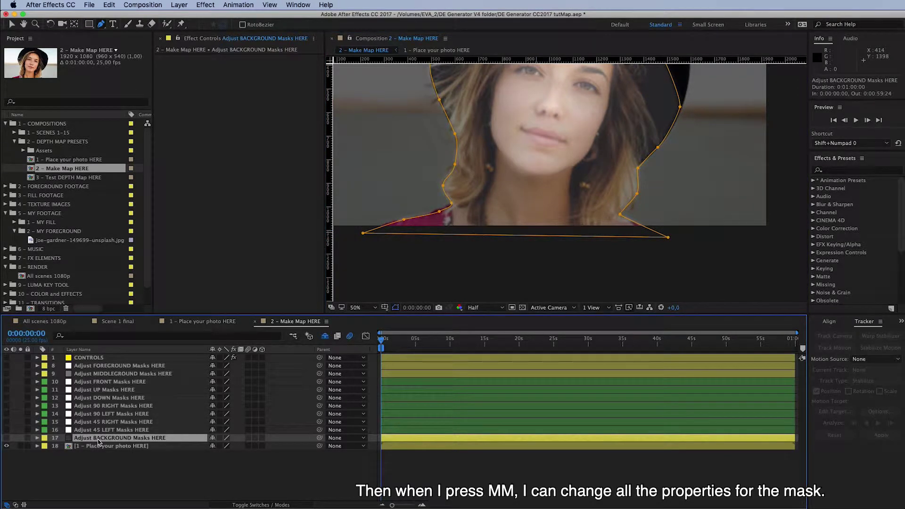
key(m)
key(m)
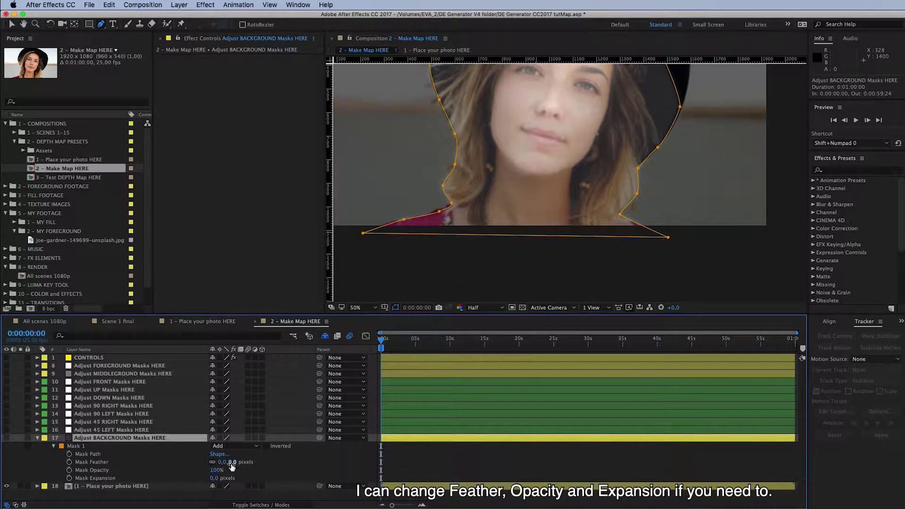
drag(232, 466, 239, 463)
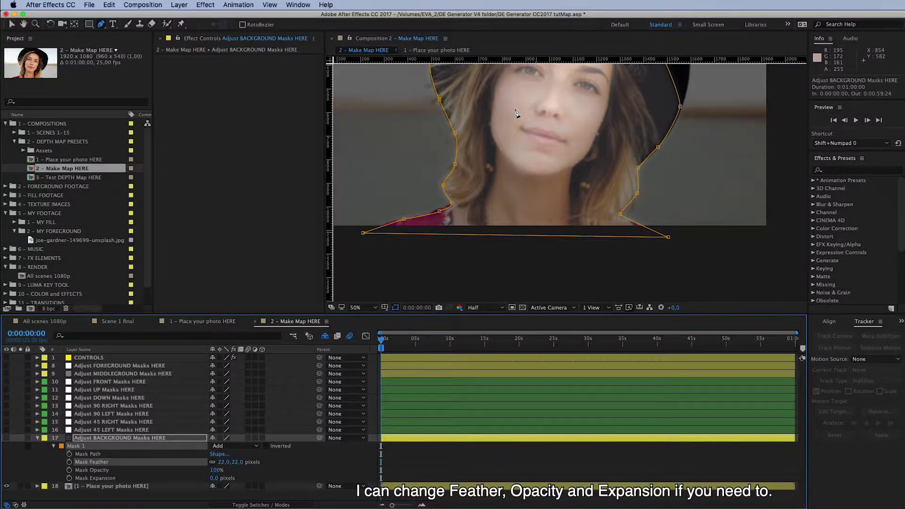
key(space)
drag(515, 121, 553, 178)
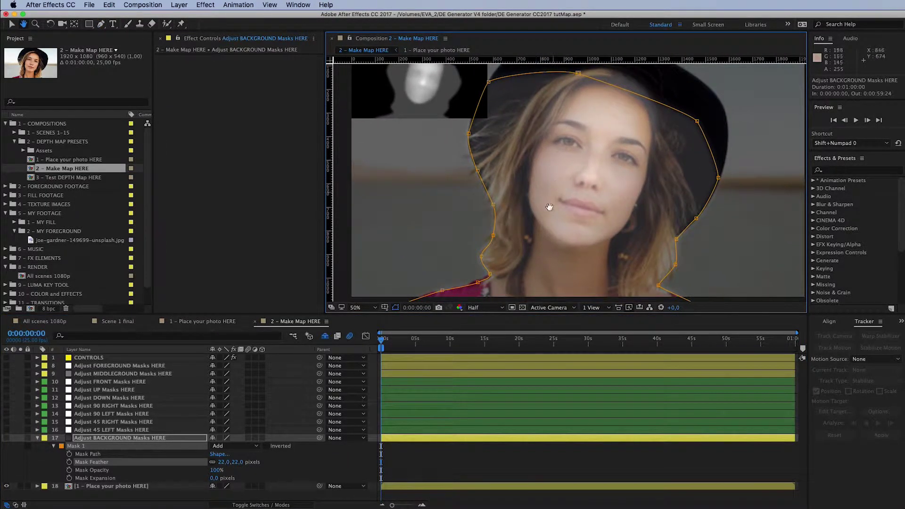
On the MIDDLEGROUND layer, start a Pen mask from the left hair around the right hairline
click(116, 374)
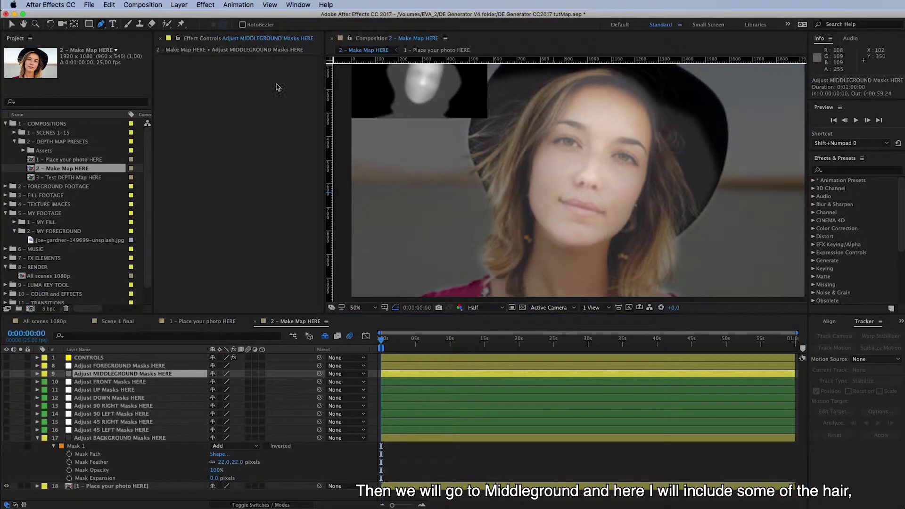
click(497, 208)
mouse_move(517, 179)
mouse_down()
mouse_move(592, 80)
mouse_move(645, 98)
mouse_up()
drag(654, 130, 651, 176)
drag(647, 208, 650, 216)
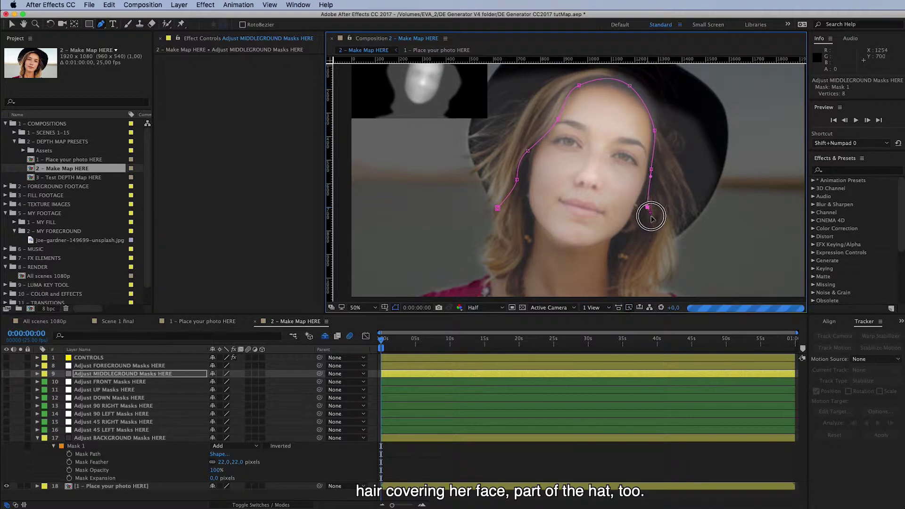
click(651, 242)
drag(667, 246, 670, 235)
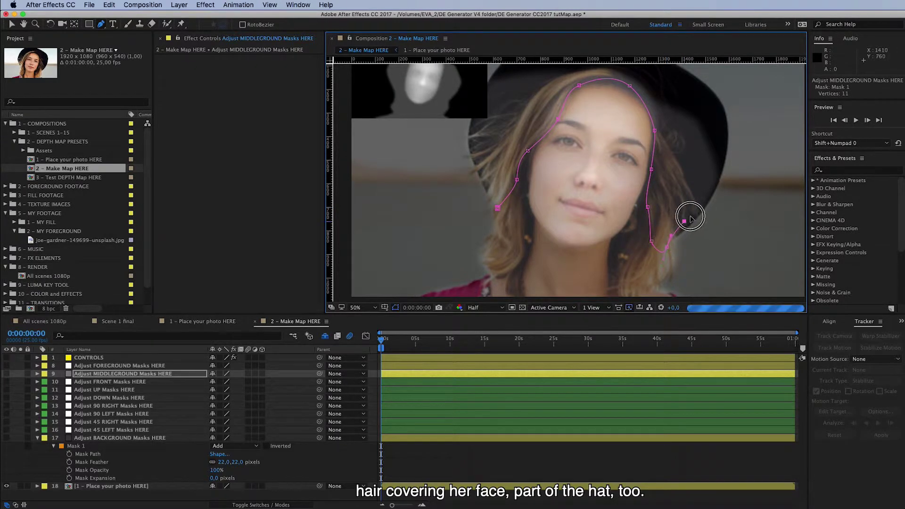
Extend the middleground mask over the hat and down the left hair, undoing misplaced points
click(718, 178)
click(715, 139)
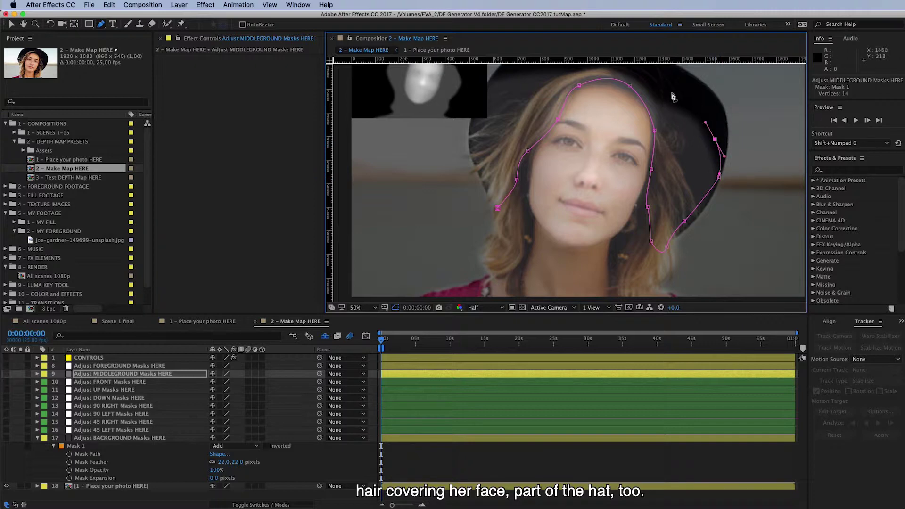
drag(665, 88, 645, 77)
scroll(554, 92, up, 3)
drag(566, 91, 551, 96)
click(501, 111)
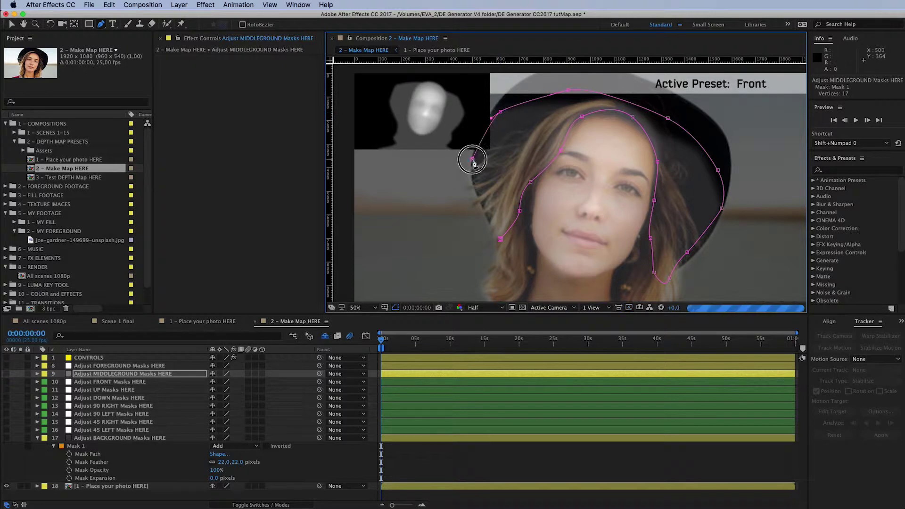
drag(473, 161, 472, 172)
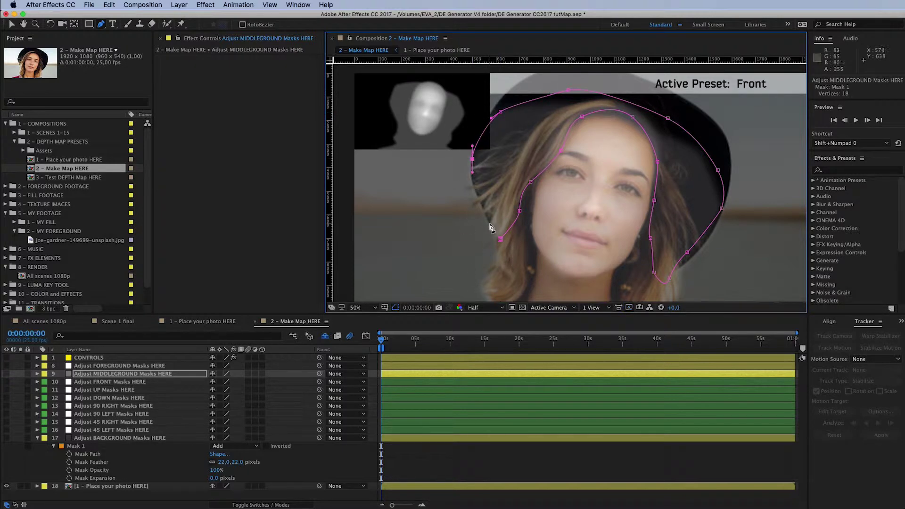
key(super+z)
key(super+z)
drag(497, 103, 475, 144)
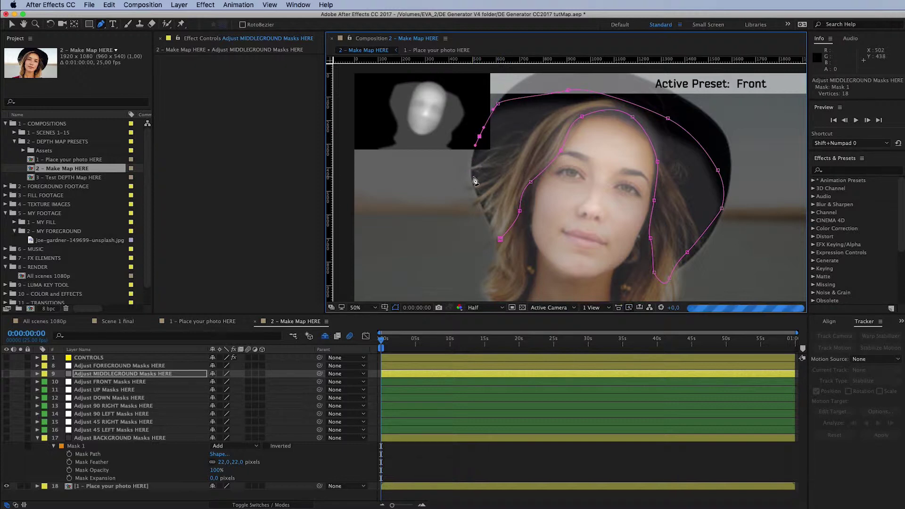
drag(472, 178, 490, 222)
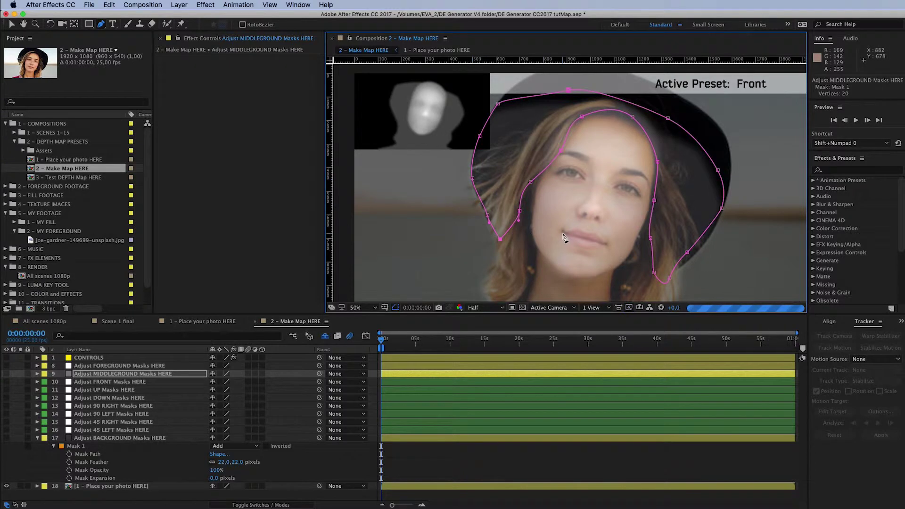
Select the middleground mask path and add feather points on its lower left and lower right
click(113, 374)
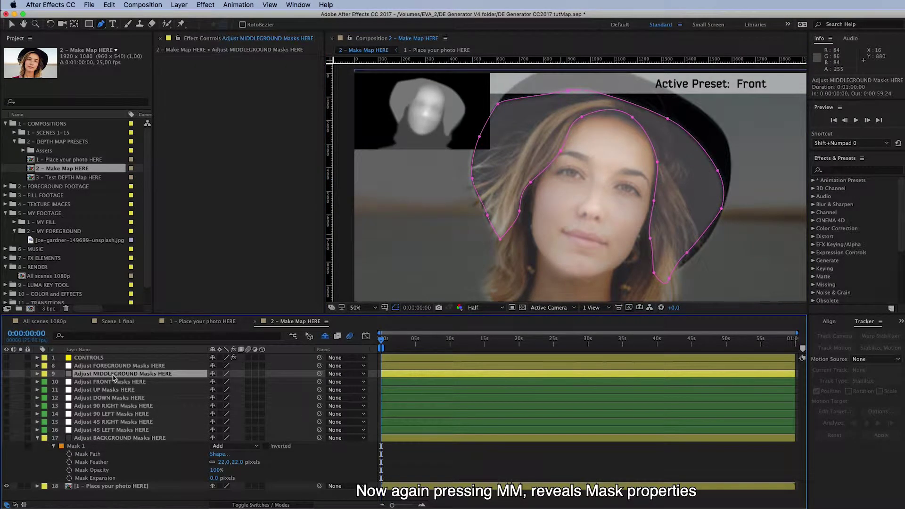
key(m)
key(m)
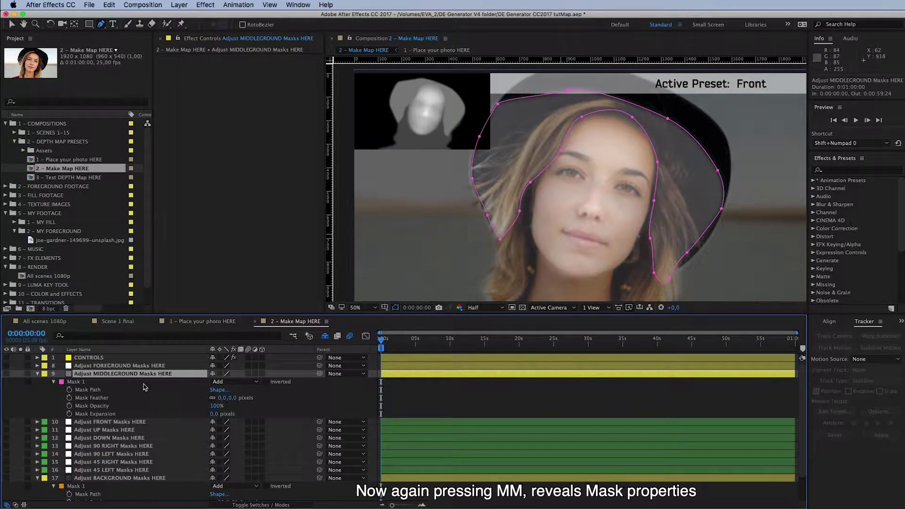
click(128, 390)
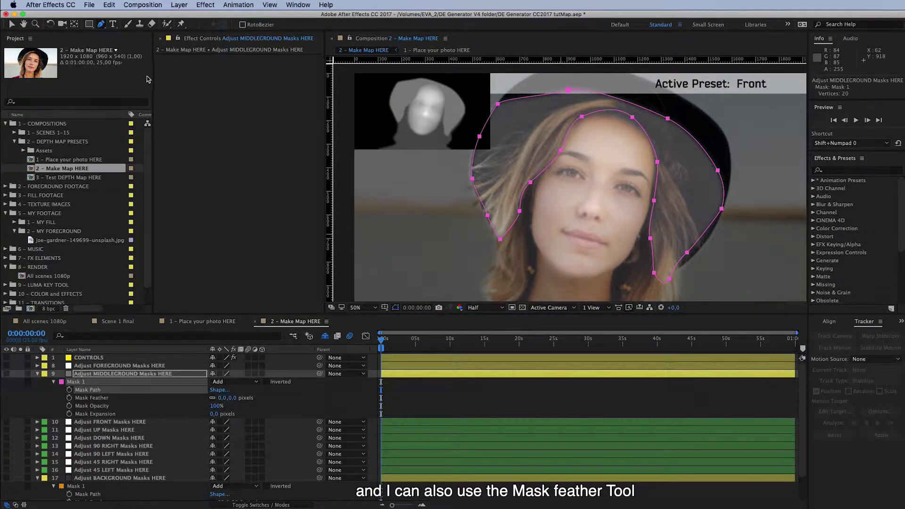
drag(104, 27, 132, 67)
drag(508, 234, 506, 259)
mouse_move(494, 229)
mouse_down()
mouse_move(491, 256)
mouse_move(516, 240)
mouse_move(500, 243)
mouse_up()
drag(653, 283, 668, 272)
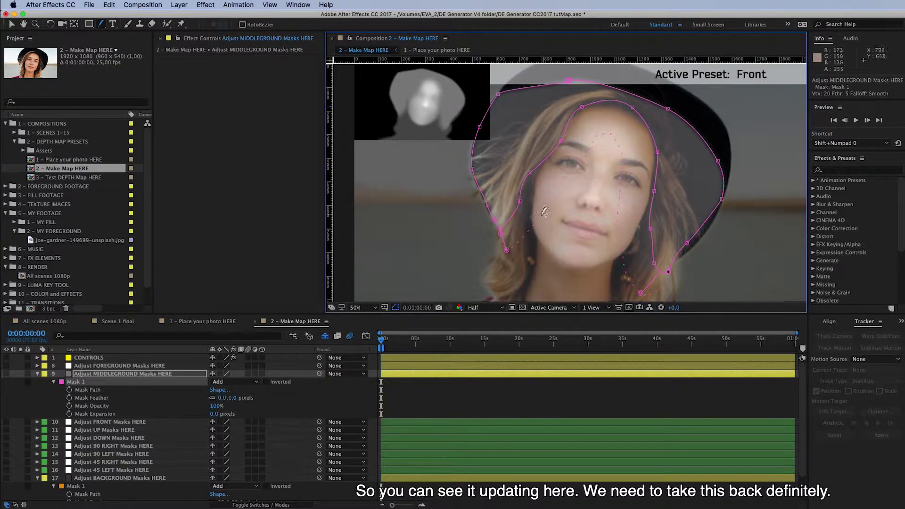
Add feather points at the top and right, and pull the lower-left soft edge off her face
click(519, 200)
click(621, 102)
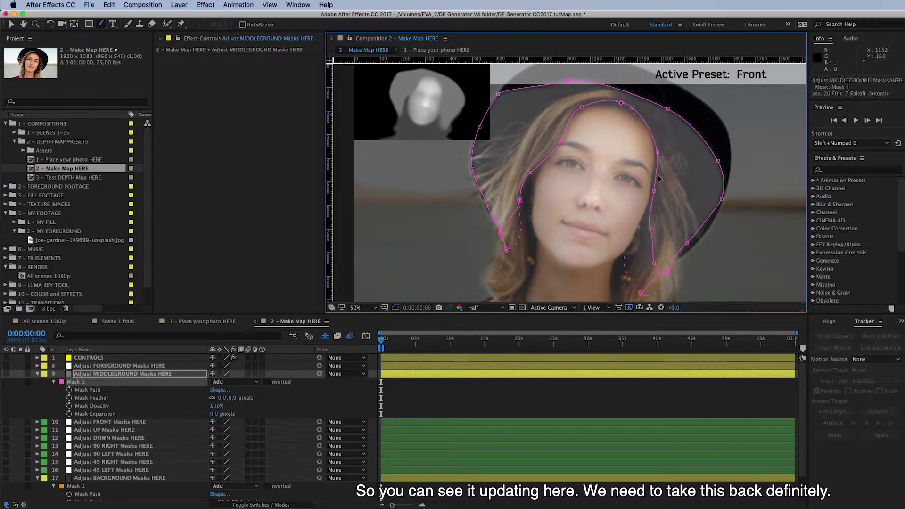
click(649, 230)
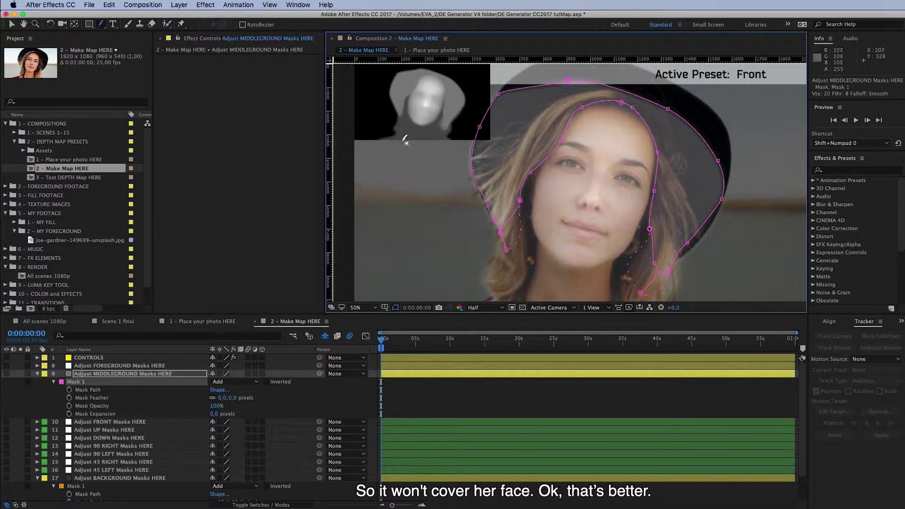
drag(510, 251, 512, 263)
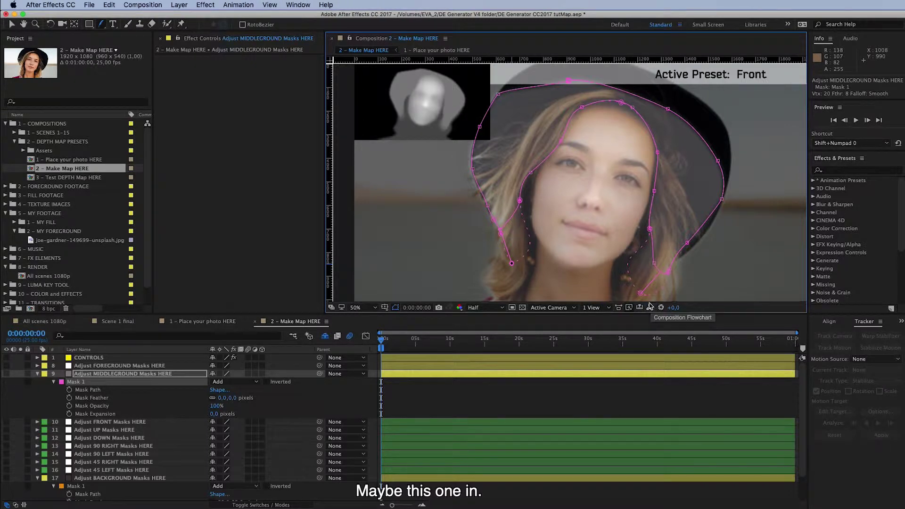
key(h)
drag(609, 198, 576, 219)
On the FOREGROUND masks layer, start a Pen mask along the hat's top and right edge
key(g)
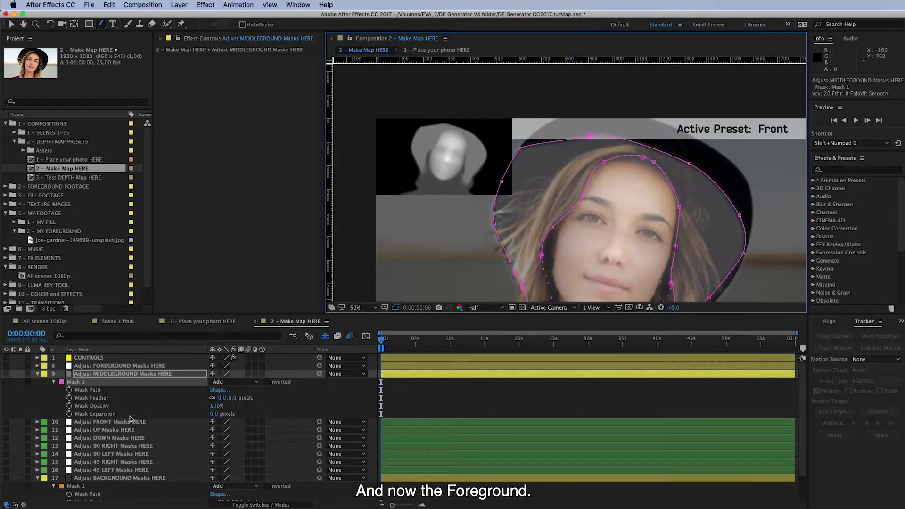
key(super+Up)
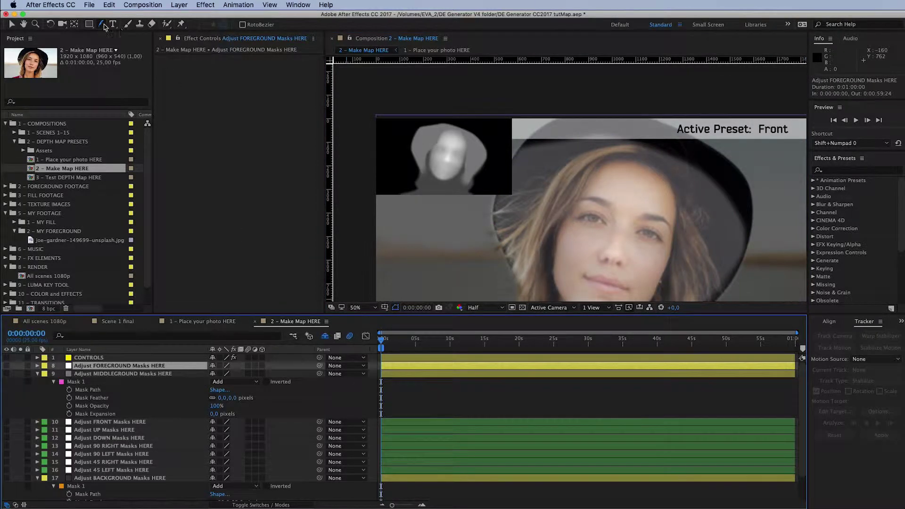
click(522, 150)
drag(623, 142, 640, 143)
drag(690, 167, 706, 178)
drag(731, 216, 730, 162)
click(747, 241)
Add the remaining points along the hat's top and close the foreground mask
click(735, 165)
click(602, 112)
click(579, 113)
drag(546, 123, 540, 130)
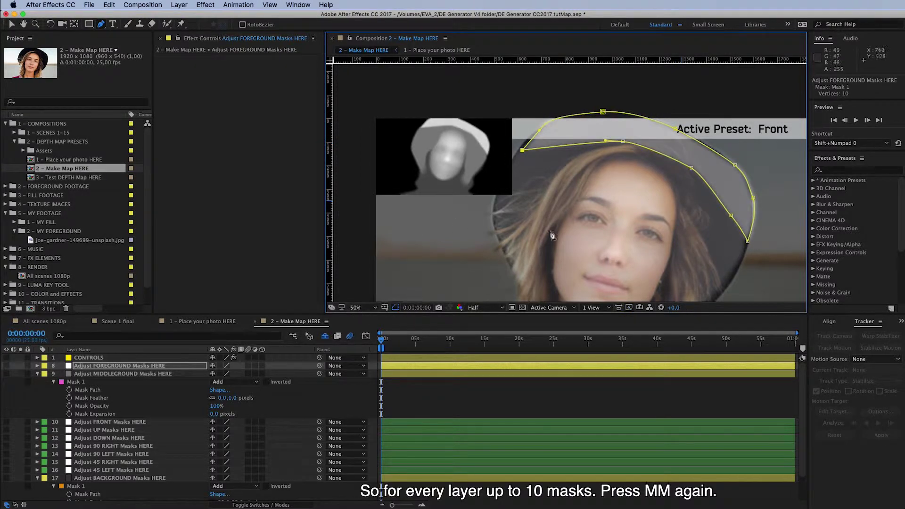
Give the hat mask a 20-pixel feather and a 12-pixel expansion
click(126, 370)
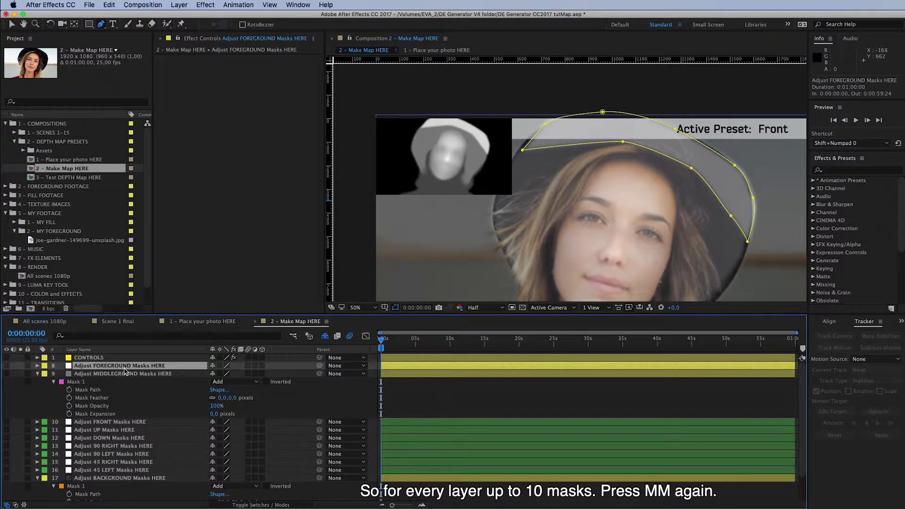
key(m)
key(m)
click(232, 391)
text(40)
key(Return)
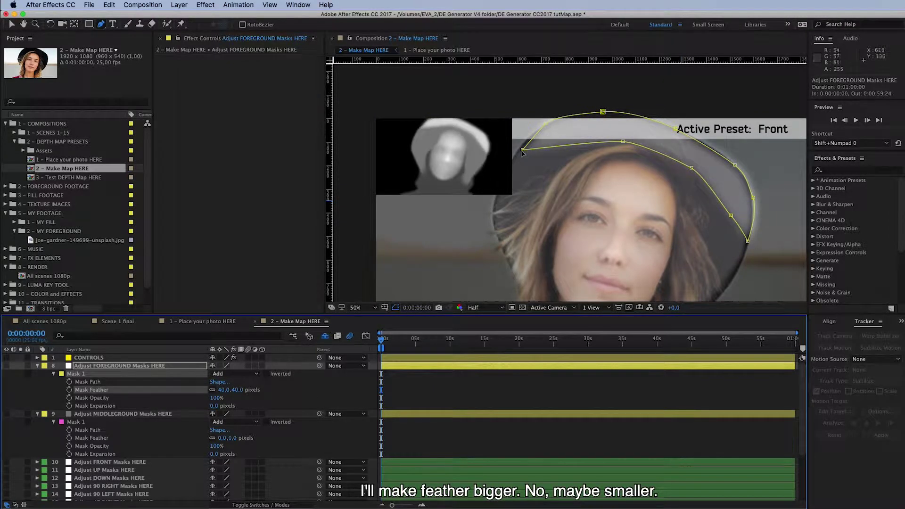
drag(213, 406, 236, 389)
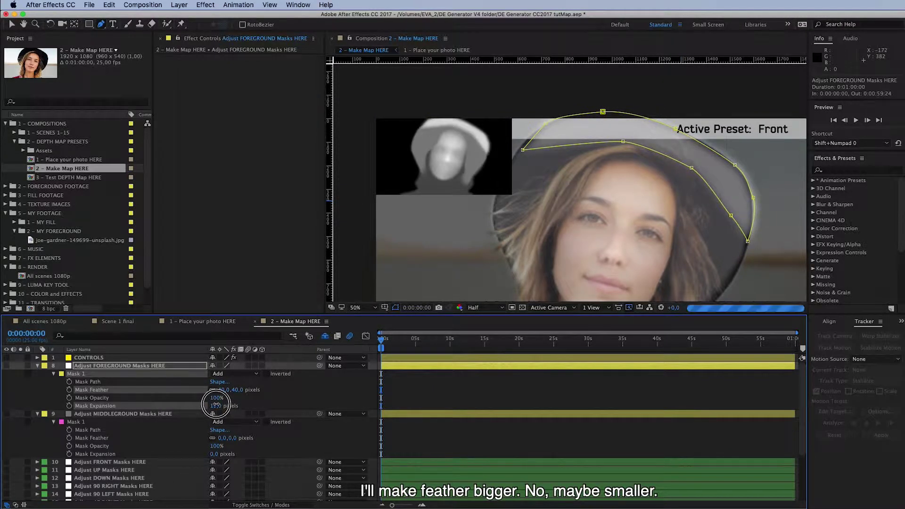
click(236, 389)
text(2)
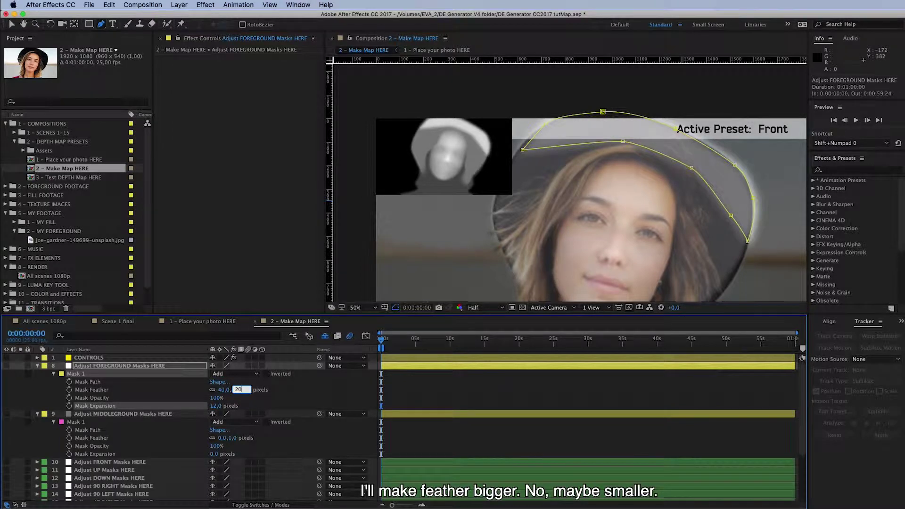
text(0)
key(Return)
drag(101, 23, 118, 57)
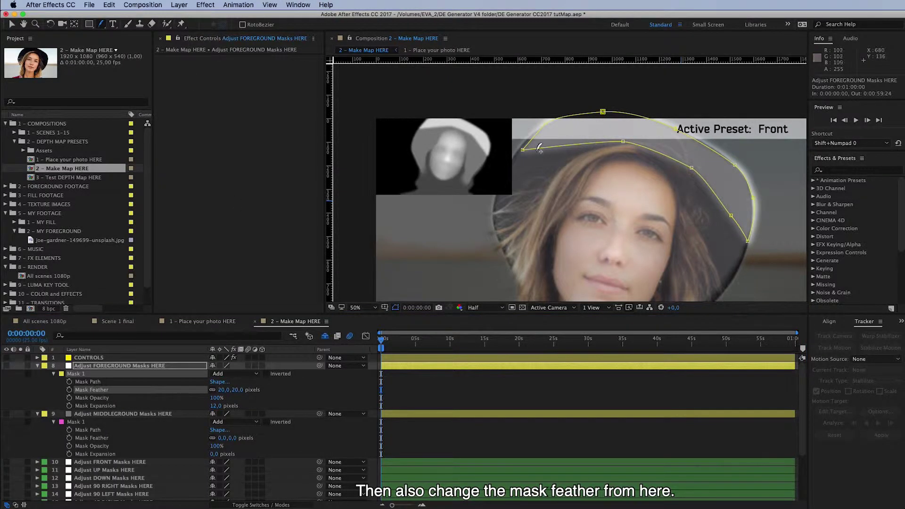
Add and drag feather points on the hat mask to tighten its left and lower-right soft edge
mouse_move(652, 147)
mouse_down()
mouse_move(646, 159)
mouse_move(646, 151)
mouse_up()
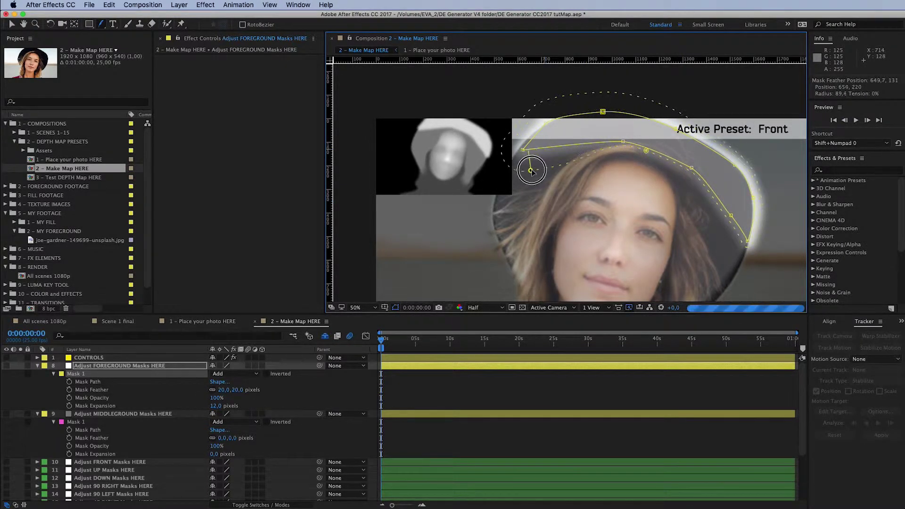
drag(532, 170, 522, 150)
drag(745, 242, 712, 245)
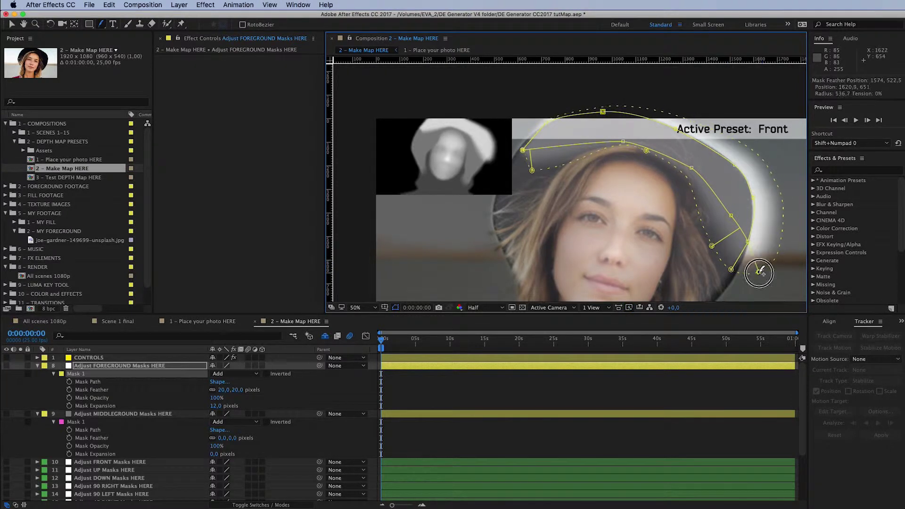
click(745, 242)
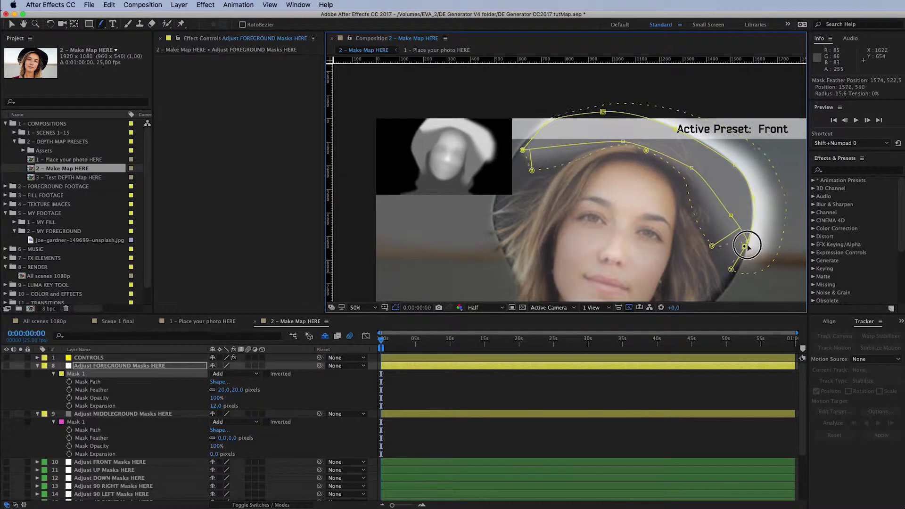
drag(749, 247, 699, 254)
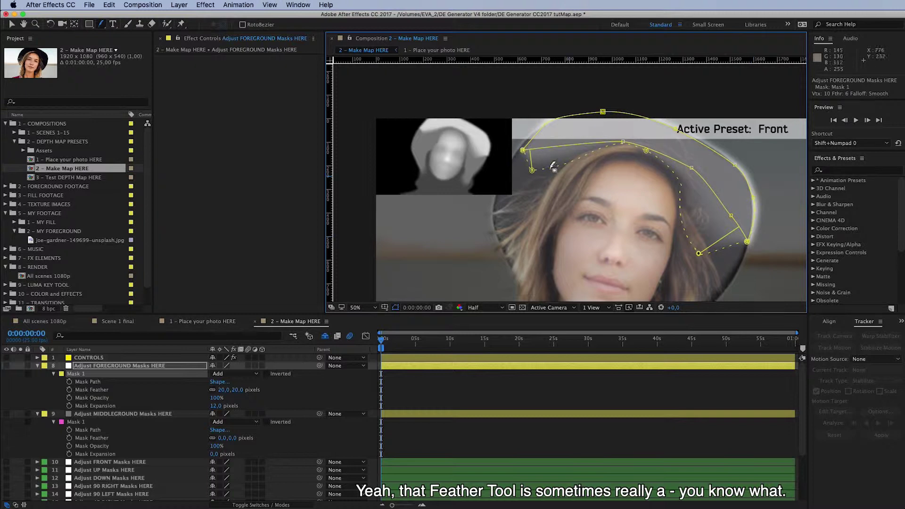
drag(532, 170, 530, 177)
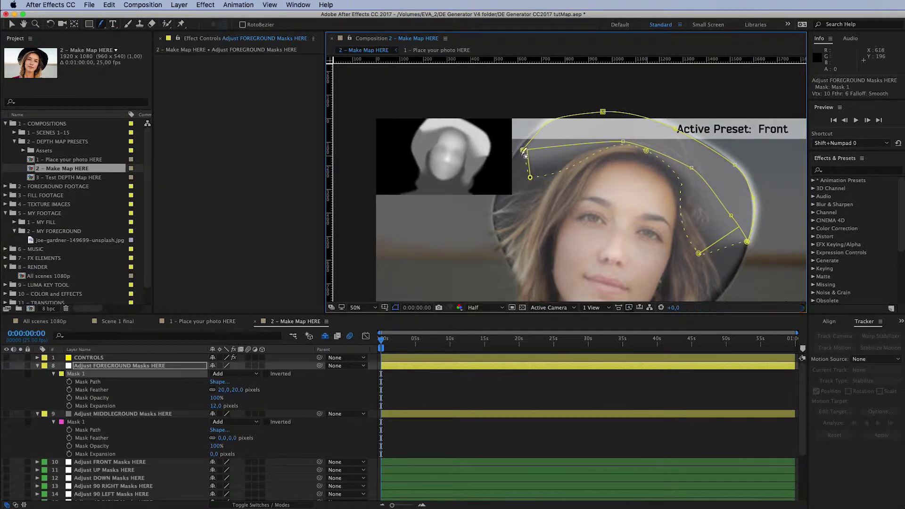
drag(522, 153, 522, 151)
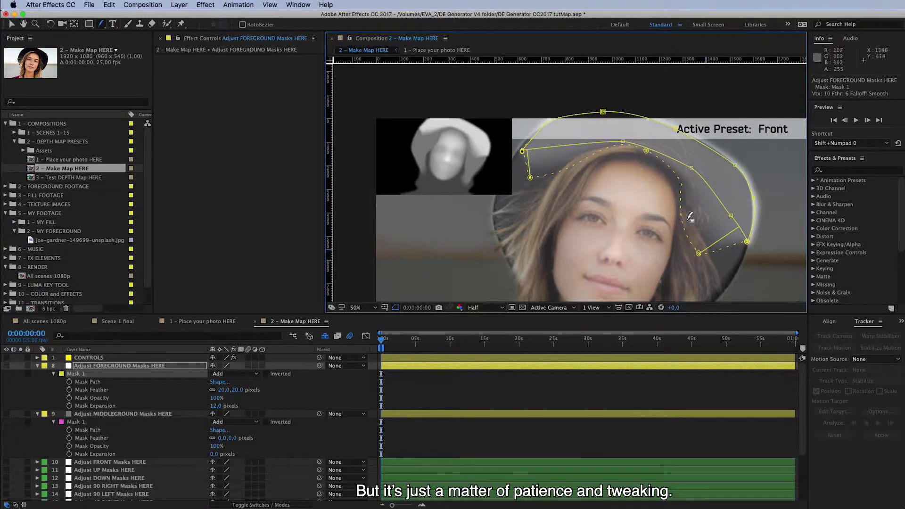
Set the foreground mask's feather to 29 pixels and its expansion to 1 pixel
click(236, 389)
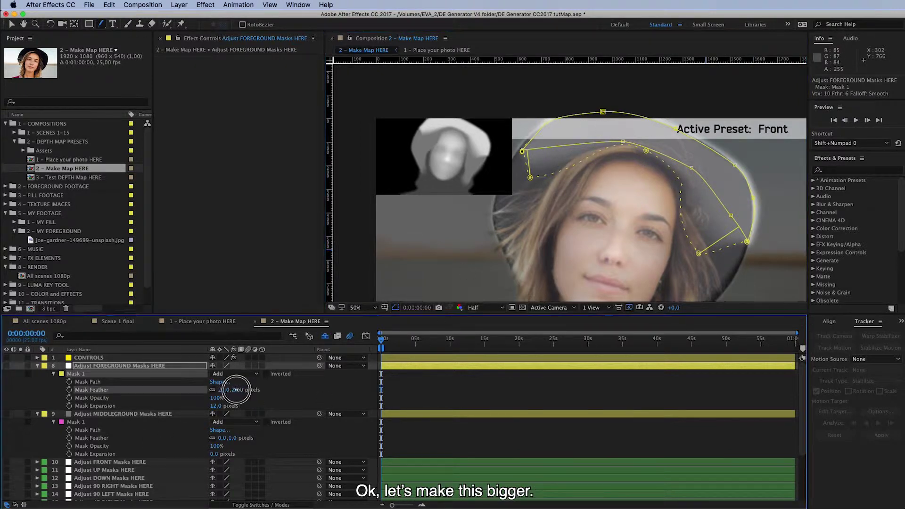
drag(238, 390, 239, 391)
click(215, 406)
text(1)
key(Return)
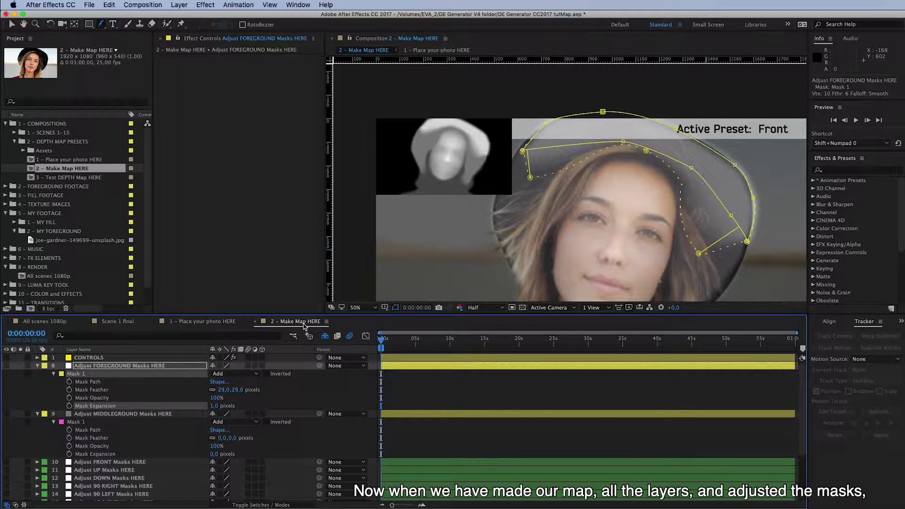
Collapse the FOREGROUND, MIDDLEGROUND and BACKGROUND mask properties and select 3 - Test DEPTH Map HERE
click(37, 367)
click(38, 374)
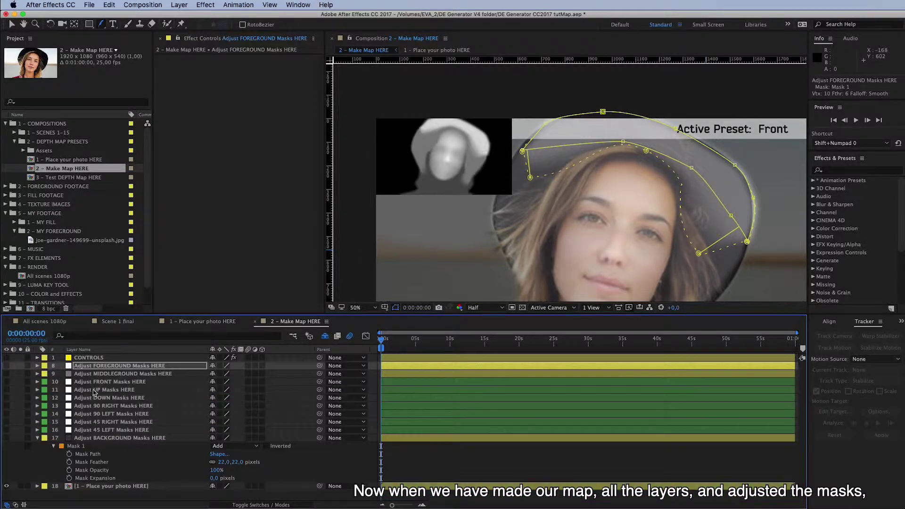
click(38, 438)
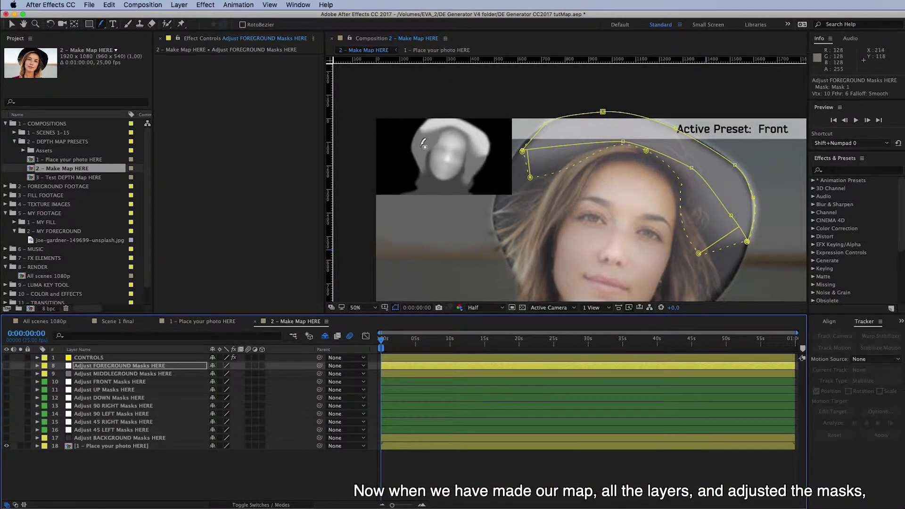
click(155, 368)
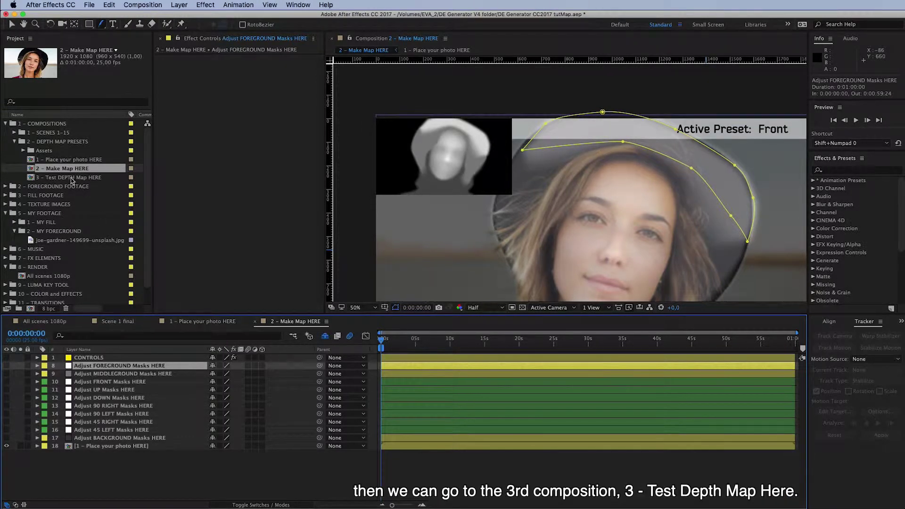
click(61, 178)
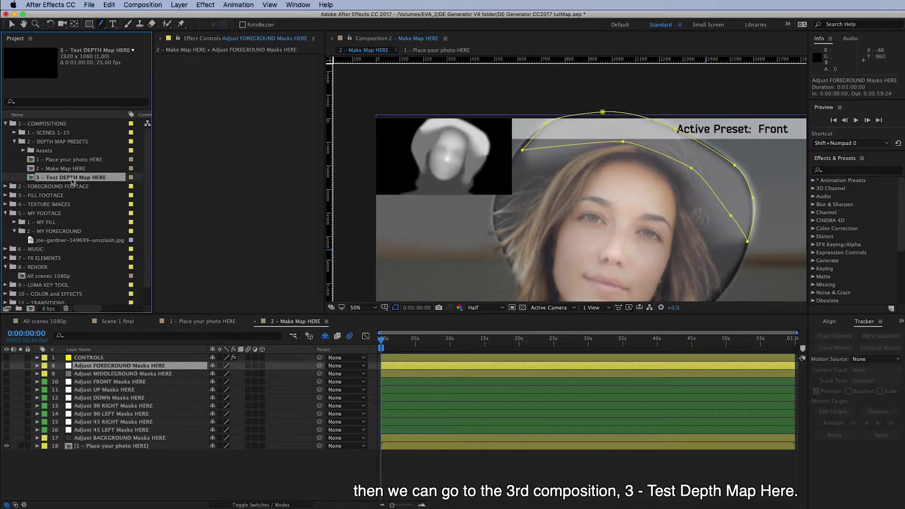
Open the 3 - Test DEPTH Map HERE composition, select CONTROLS, and fit the view
double_click(71, 179)
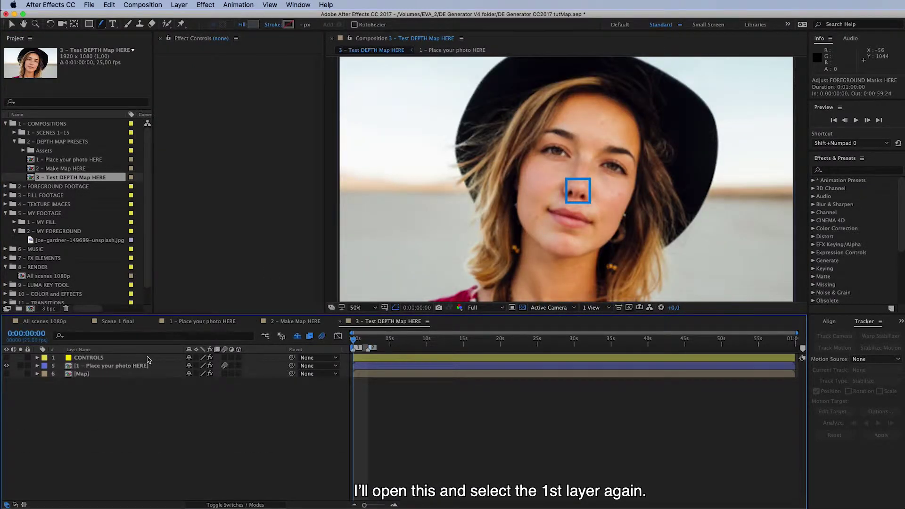
click(95, 358)
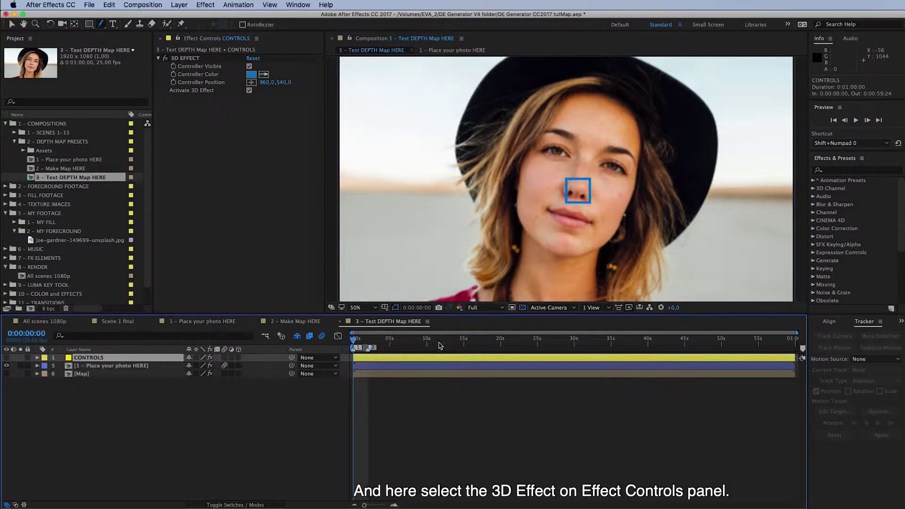
click(363, 307)
click(258, 133)
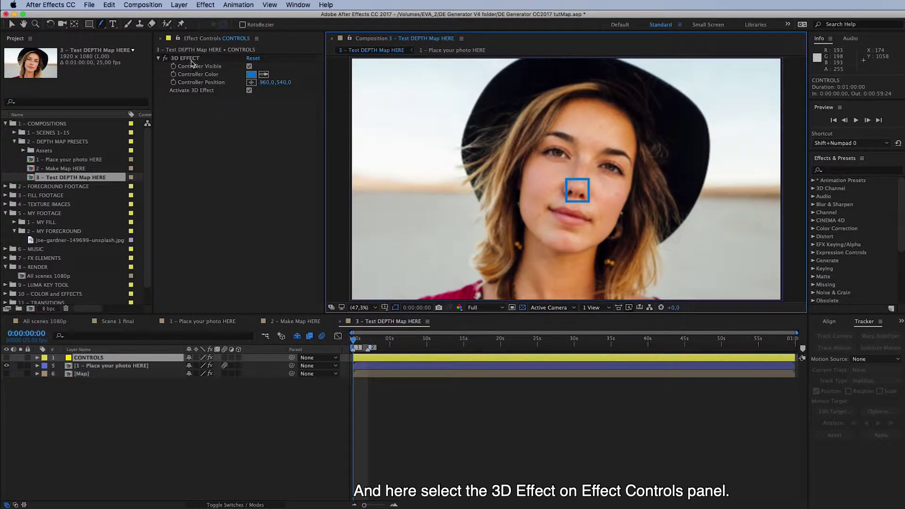
Move the 3D EFFECT controller square up-left near her nose, then toggle Controller Visible off and on
click(185, 58)
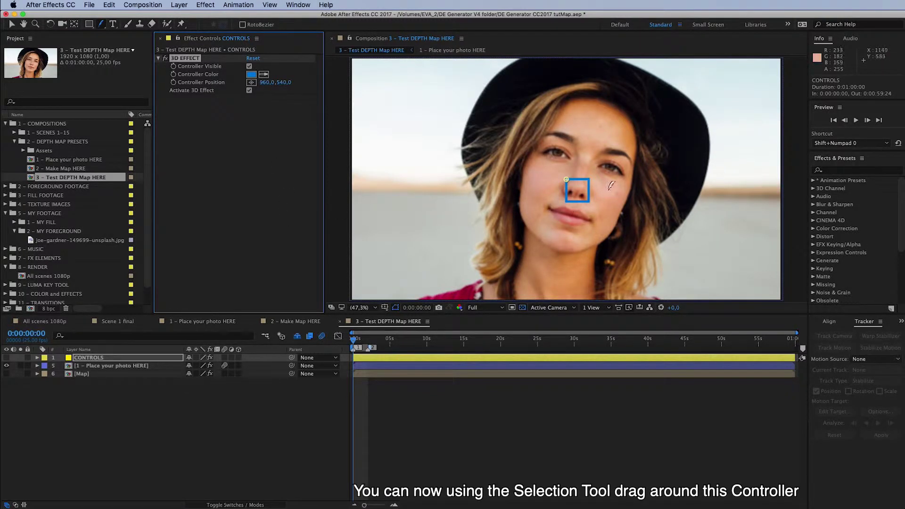
key(v)
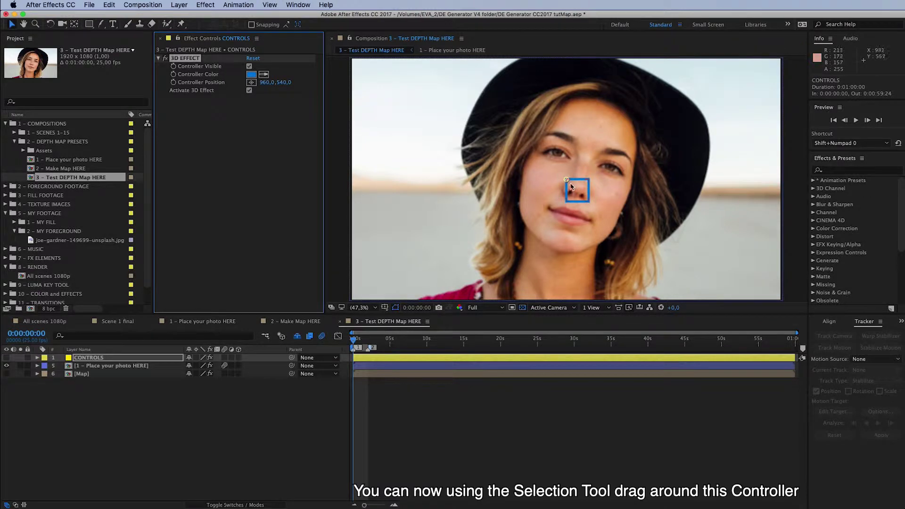
drag(567, 182, 559, 173)
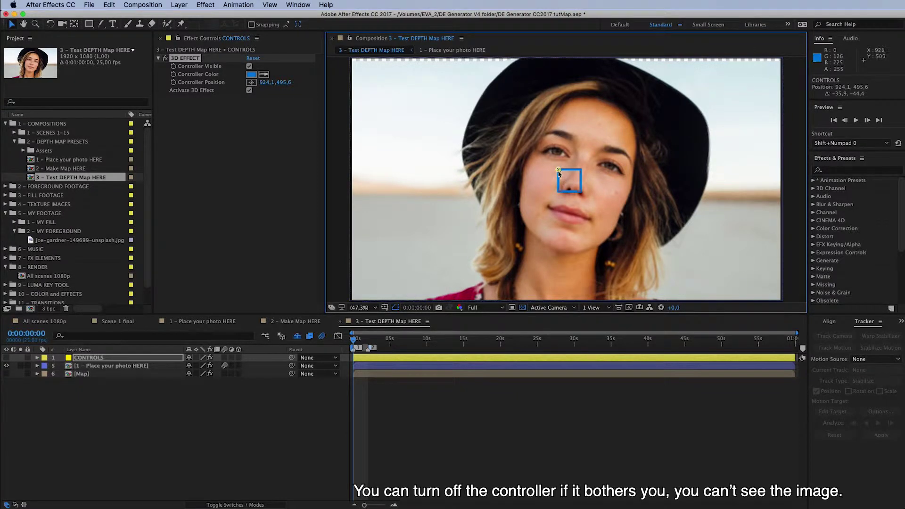
click(249, 67)
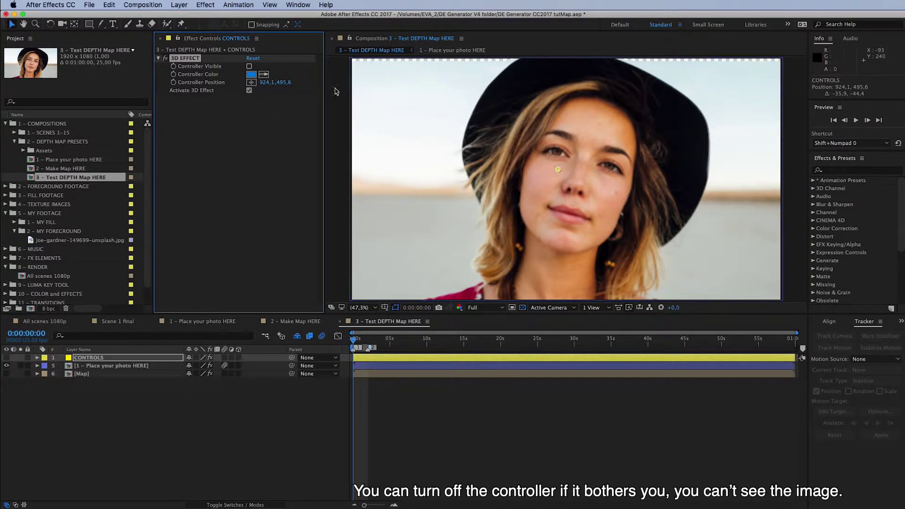
click(249, 66)
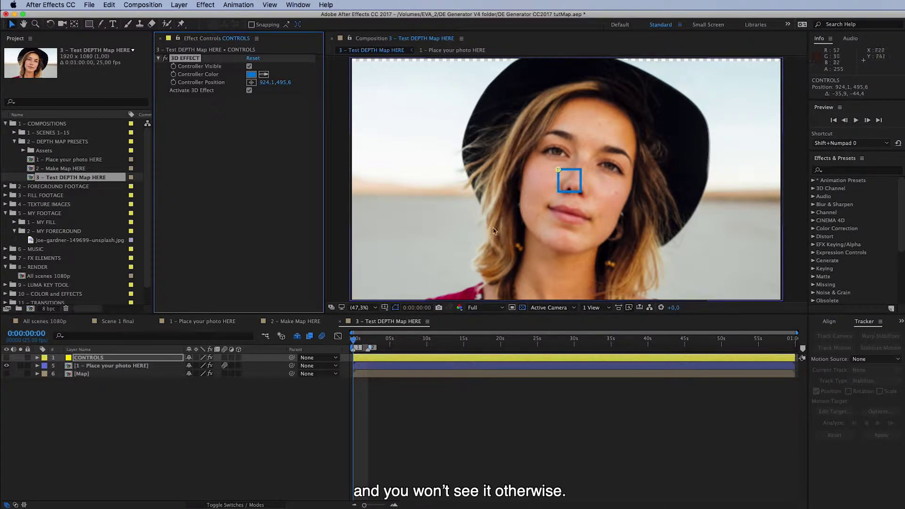
Keyframe Controller Position at 991.7,476.6 at the start and 1048.8,556.9 at 2 seconds
drag(559, 169, 605, 200)
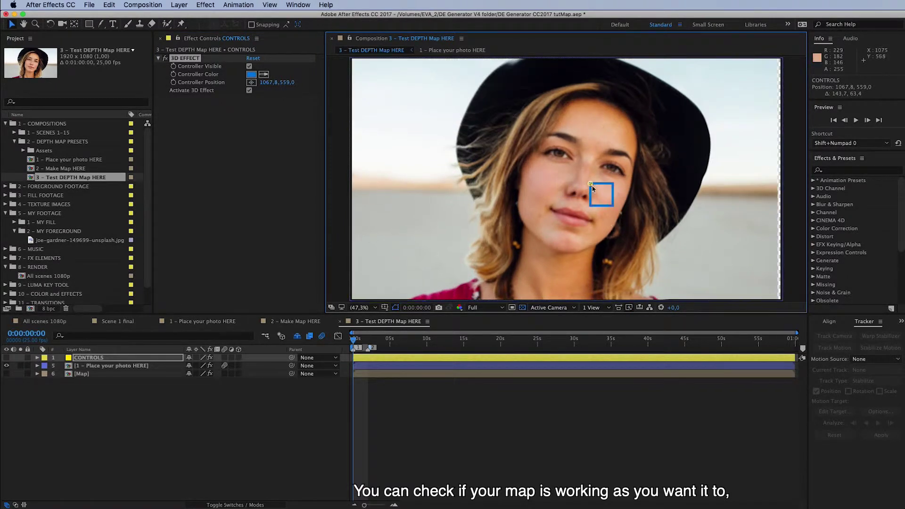
drag(589, 187, 573, 167)
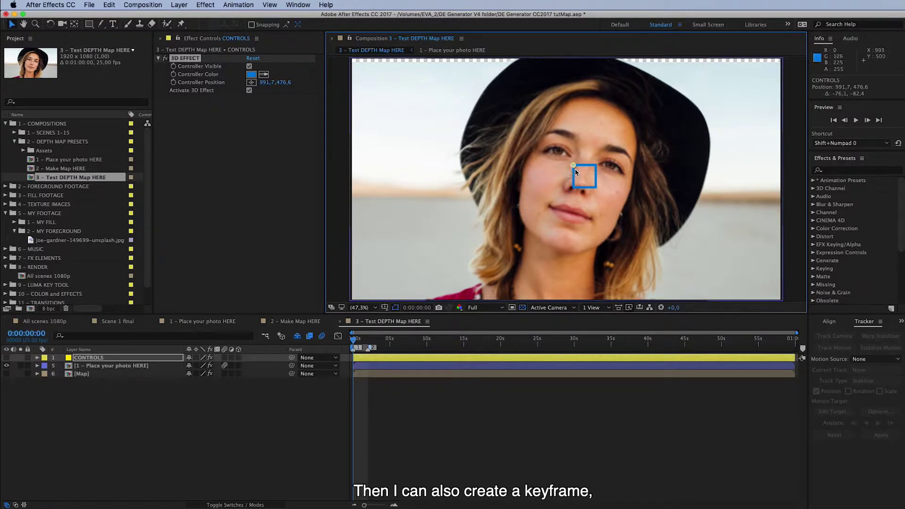
click(174, 82)
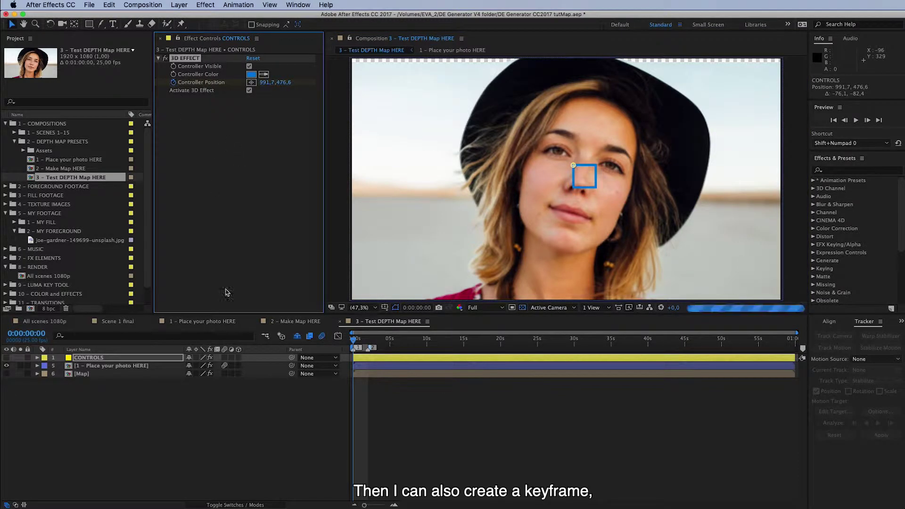
drag(354, 339, 368, 343)
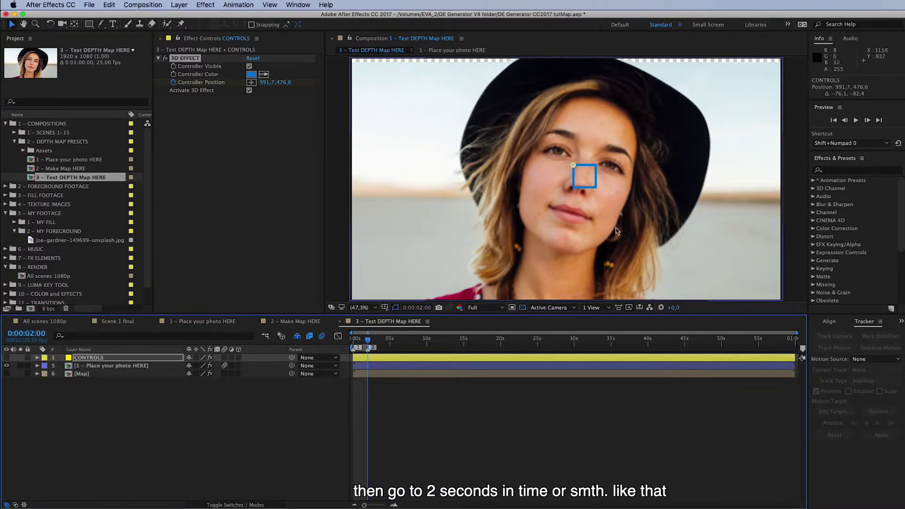
mouse_move(576, 169)
mouse_down()
mouse_move(598, 193)
mouse_move(586, 183)
mouse_up()
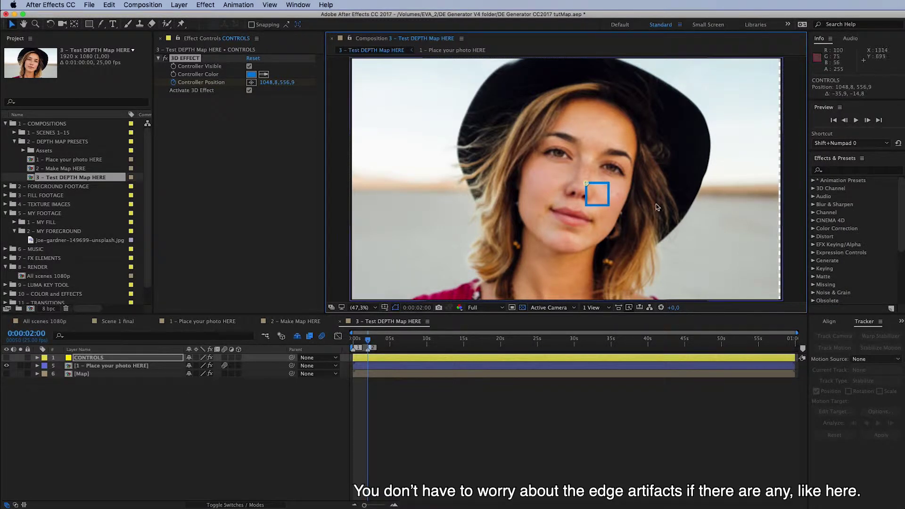
key(comma)
key(comma)
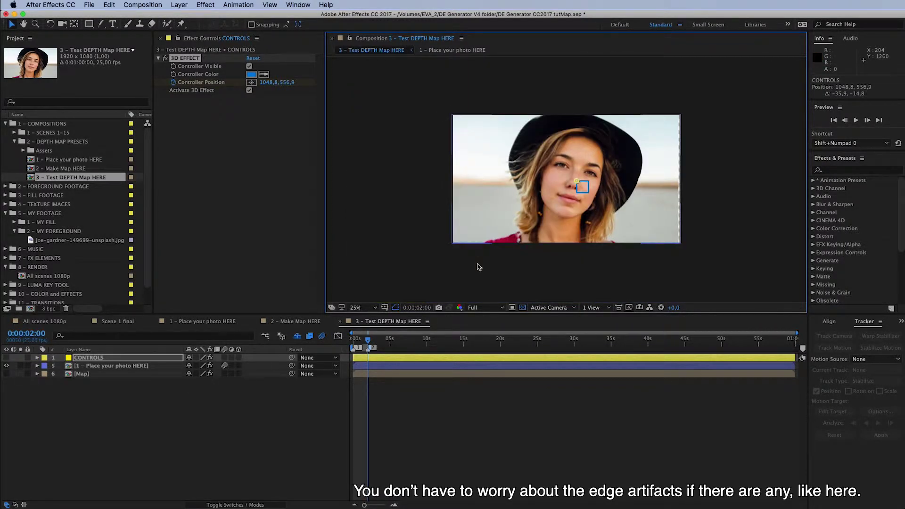
key(period)
key(period)
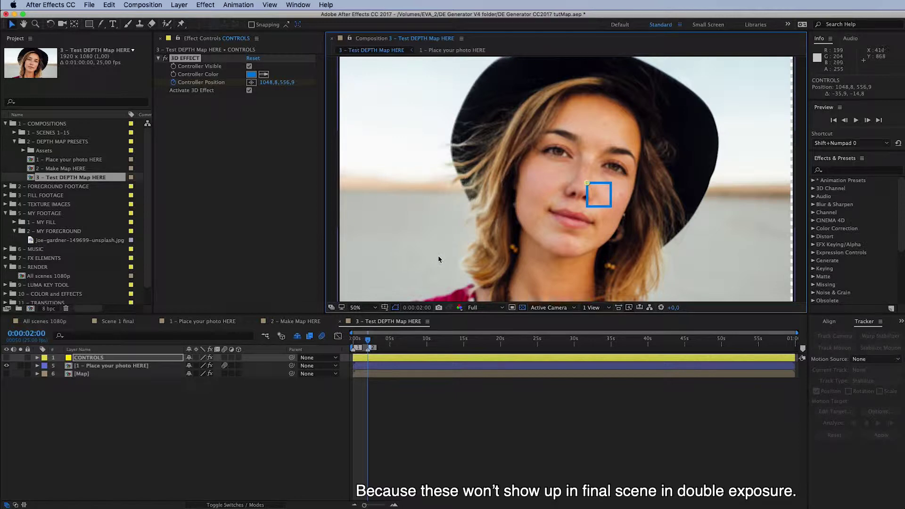
click(350, 339)
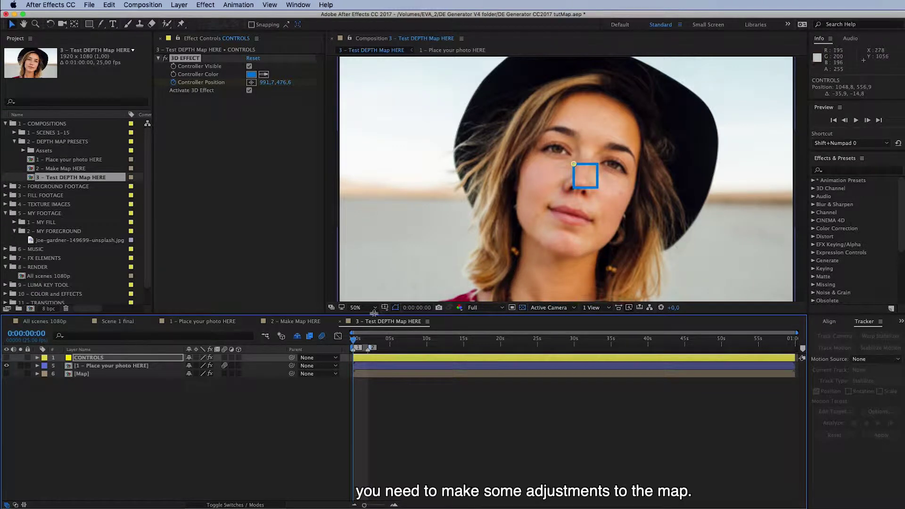
Switch to the 2 - Make Map HERE composition and select the CONTROLS layer to show its map settings
click(297, 322)
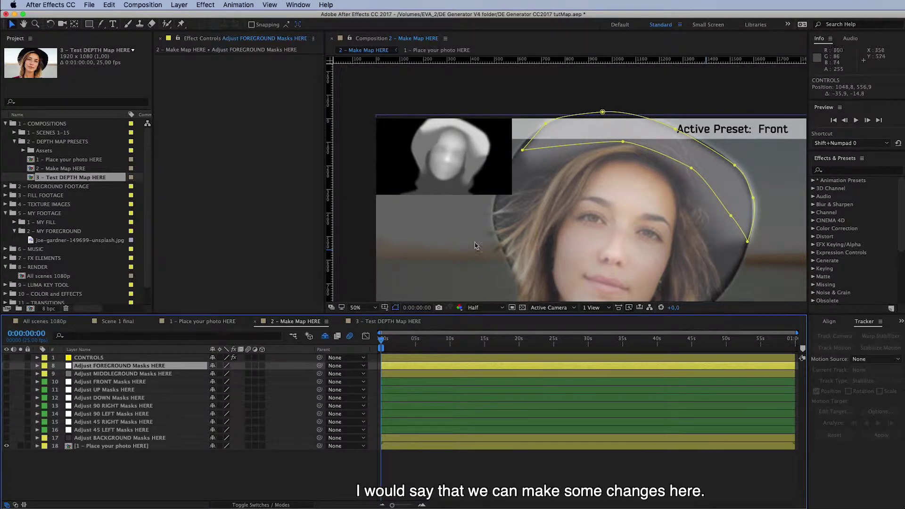
click(198, 358)
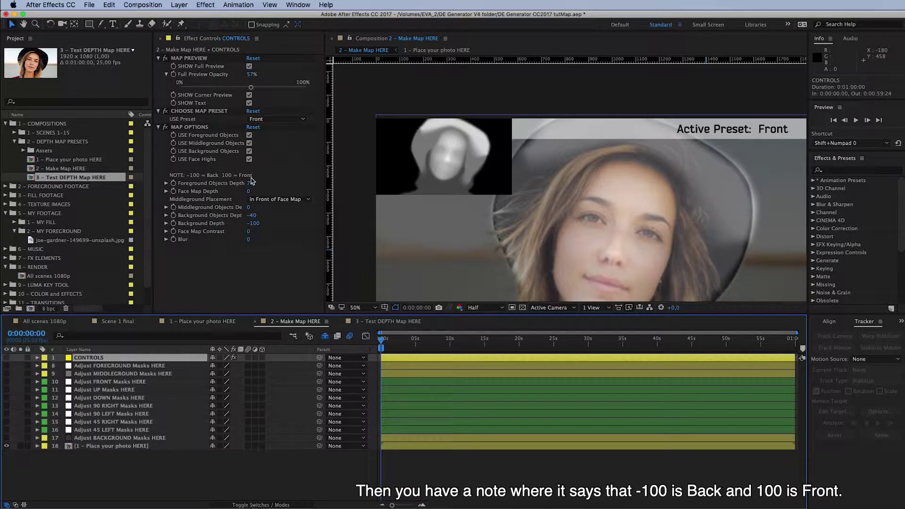
Expand the Foreground, Face Map, Middleground and Background Objects Depth properties
click(167, 183)
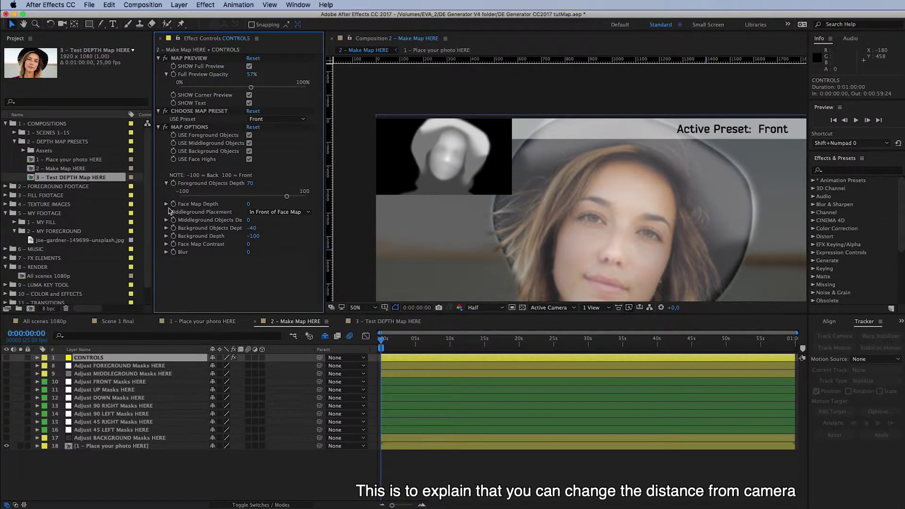
click(167, 204)
click(167, 232)
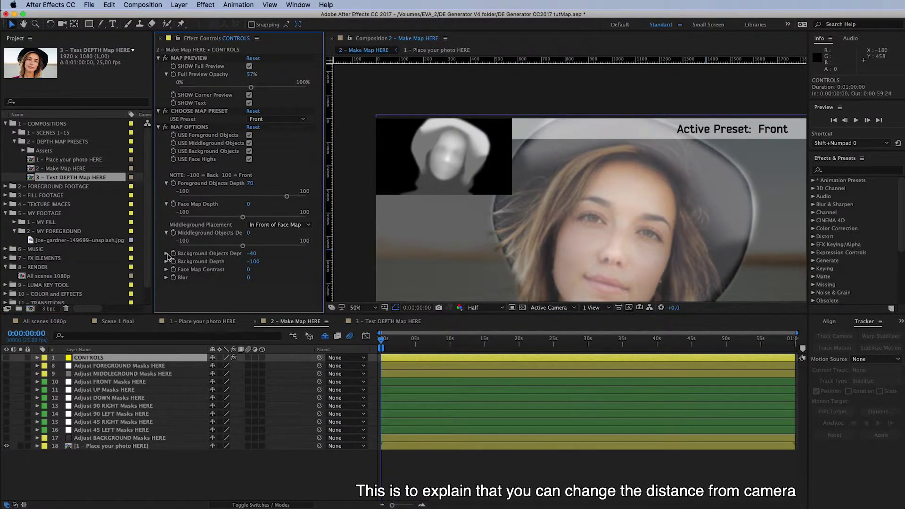
click(166, 254)
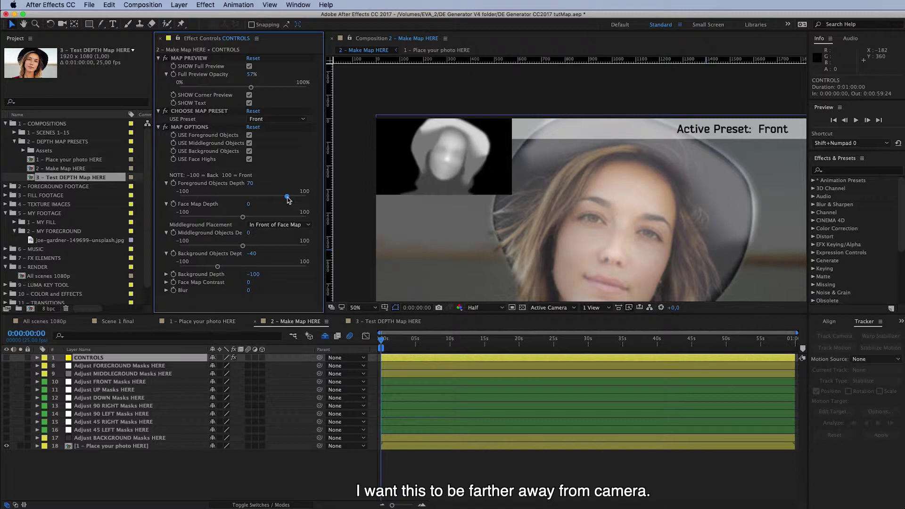
Set Foreground Objects Depth to 52 and Middleground Objects Depth to 36
drag(288, 198, 277, 202)
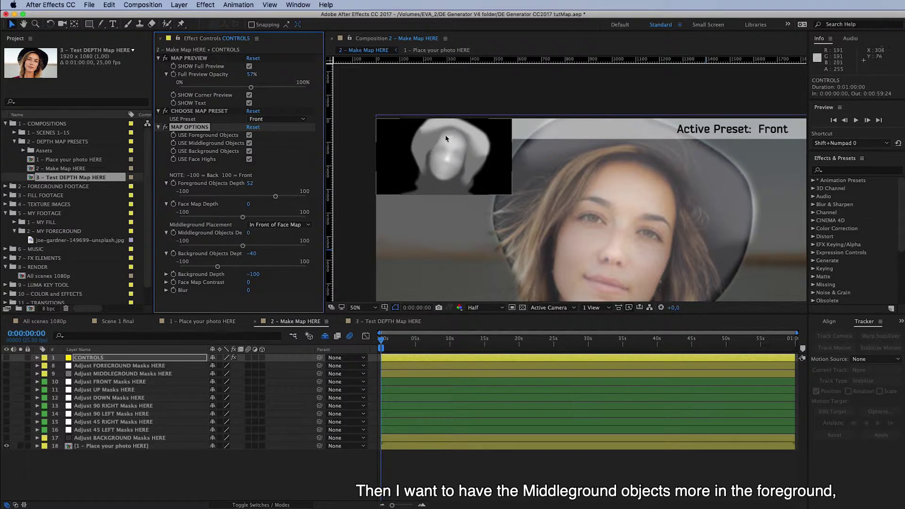
click(243, 246)
drag(245, 247, 256, 247)
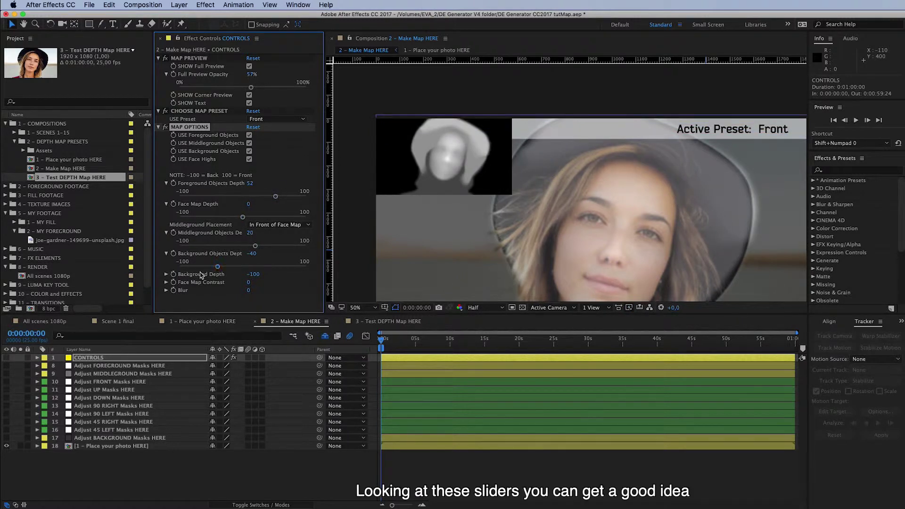
click(166, 274)
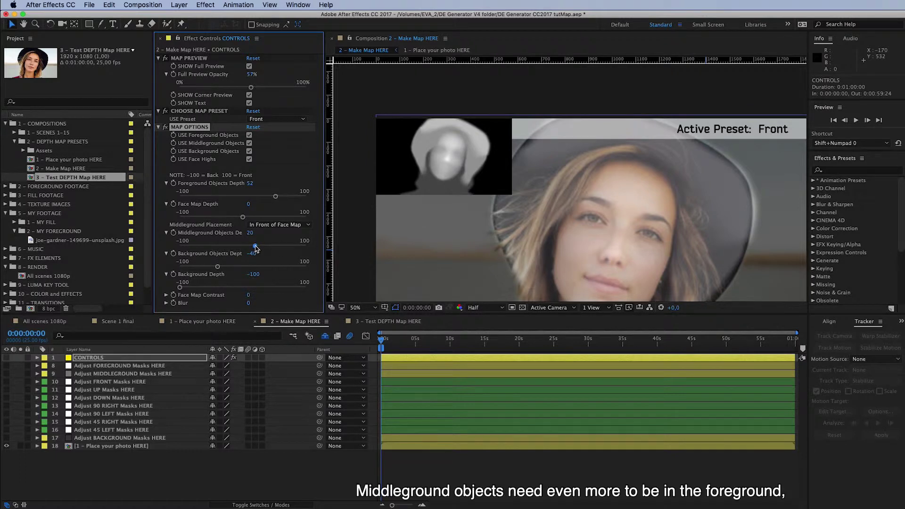
drag(255, 248, 267, 250)
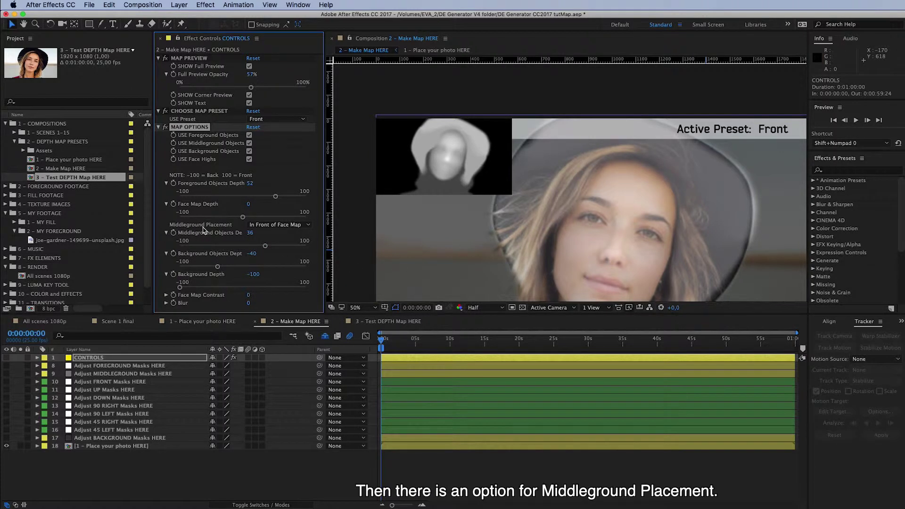
Try Behind Face Map for Middleground Placement, then restore In Front of Face Map
click(264, 225)
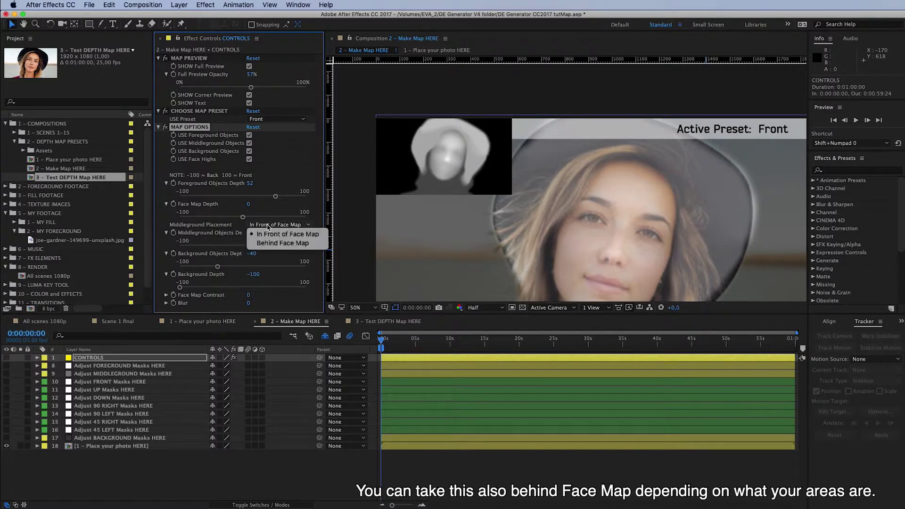
click(272, 244)
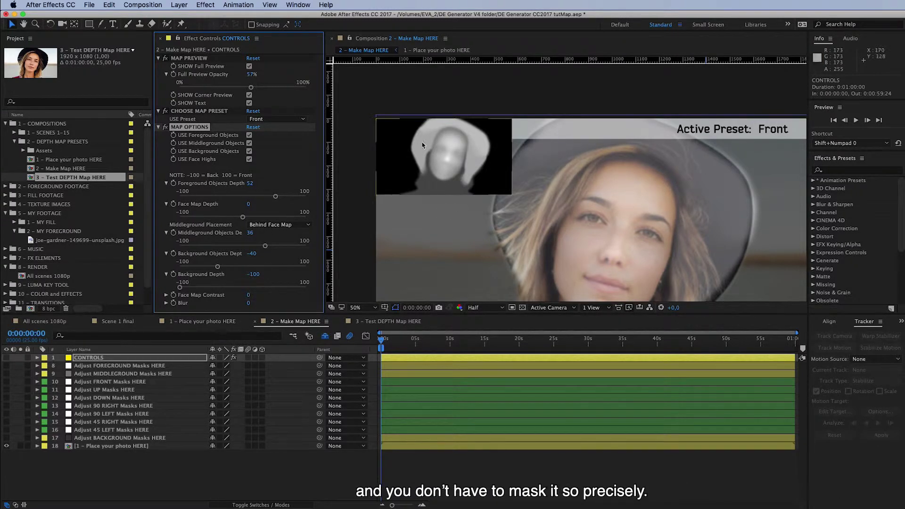
click(270, 226)
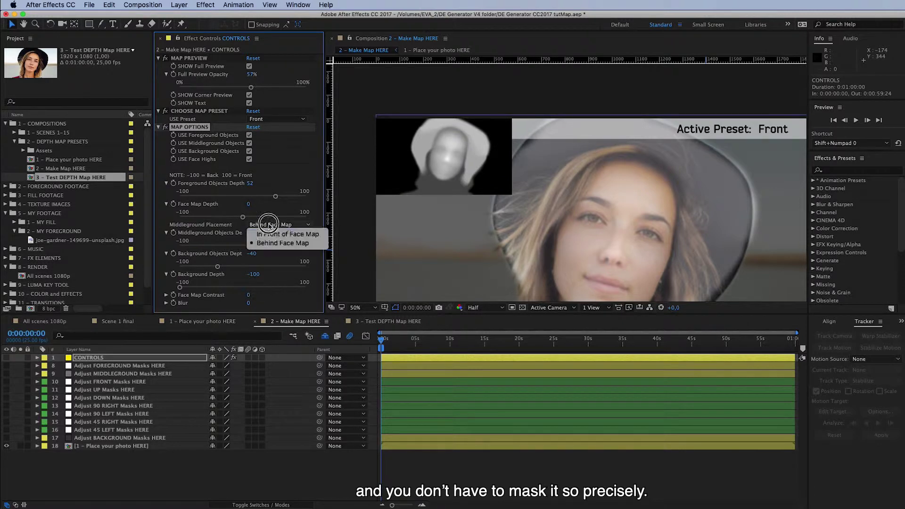
click(270, 235)
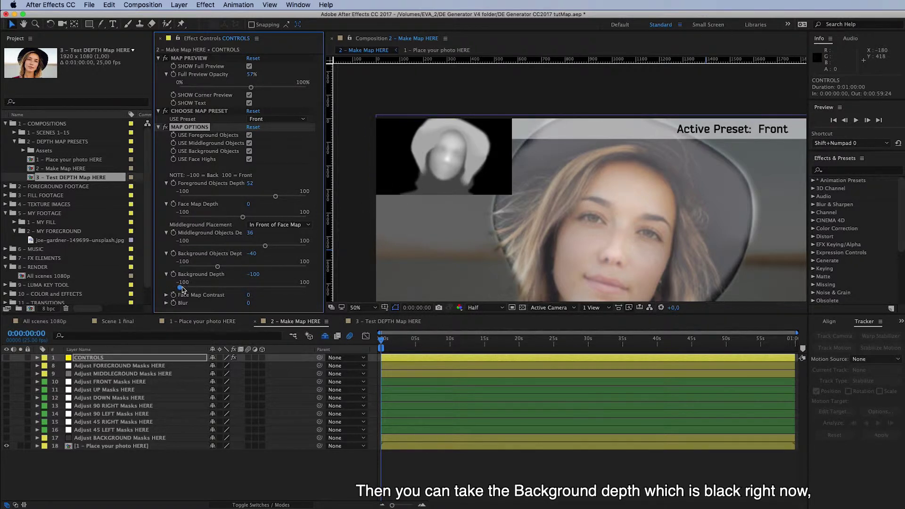
Set Background Objects Depth to -9 and Background Depth to -57
drag(180, 288, 187, 288)
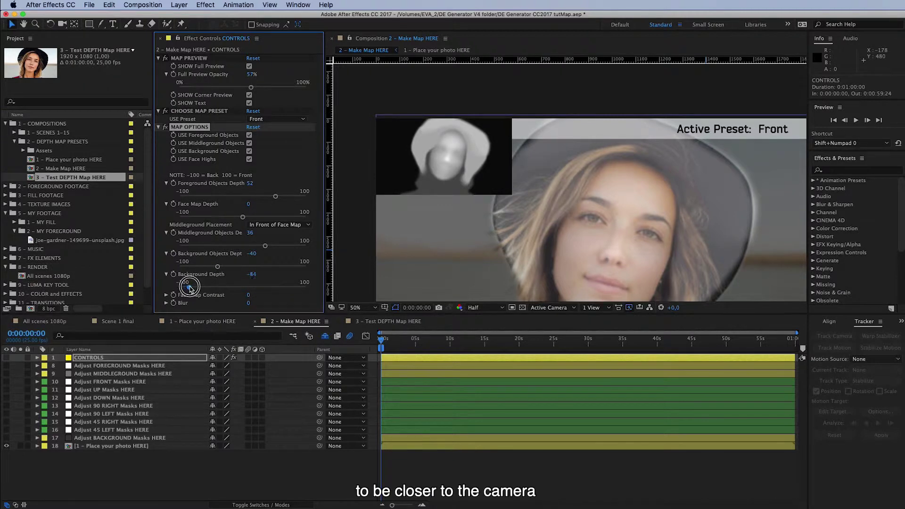
drag(187, 287, 199, 288)
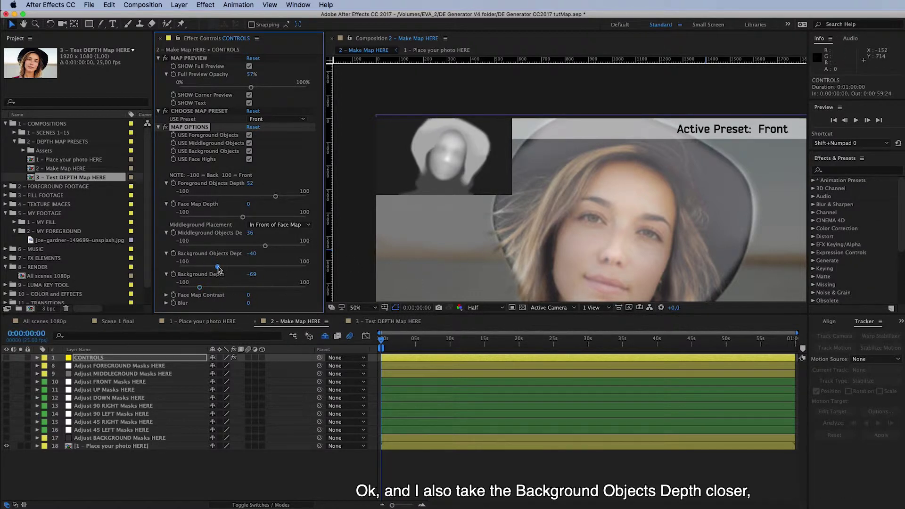
drag(218, 266, 231, 269)
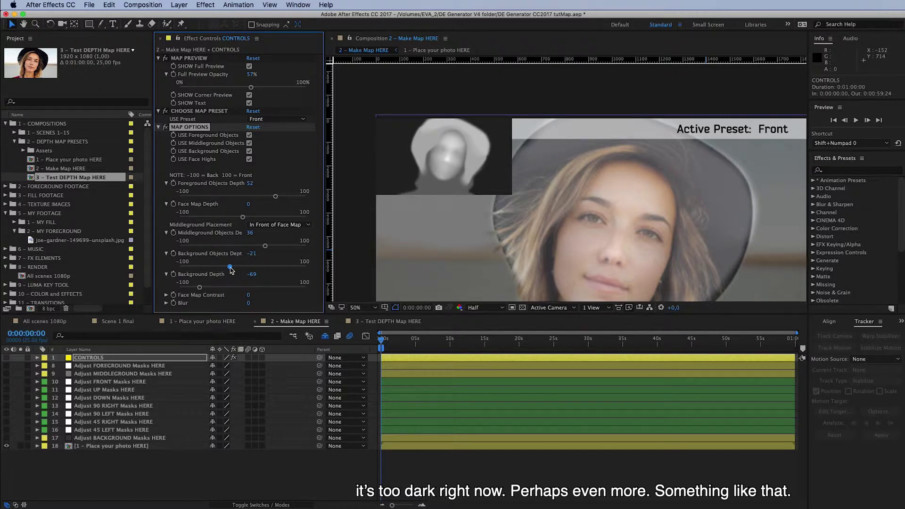
drag(231, 269, 235, 271)
drag(234, 270, 238, 271)
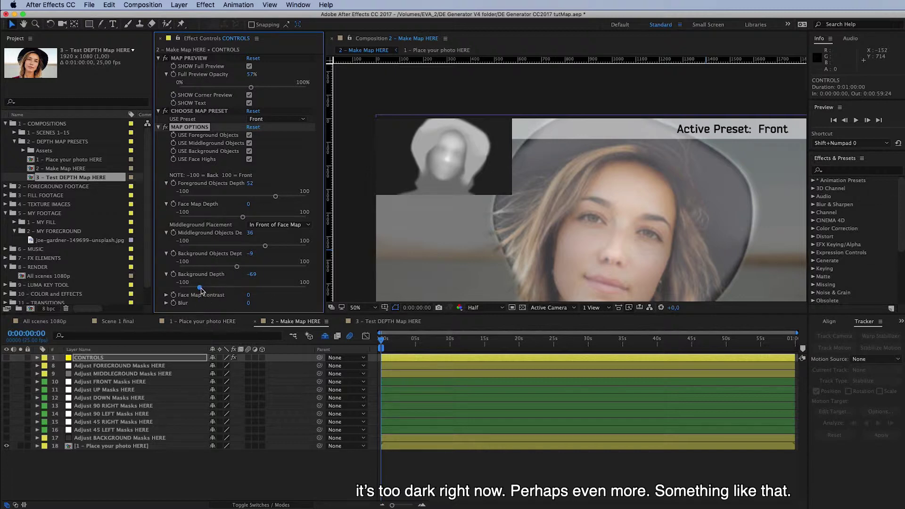
drag(201, 290, 206, 288)
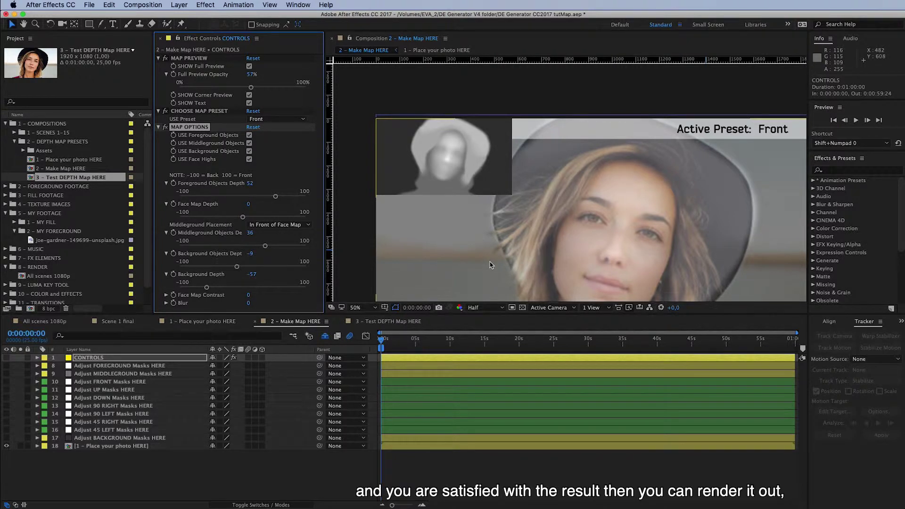
click(302, 326)
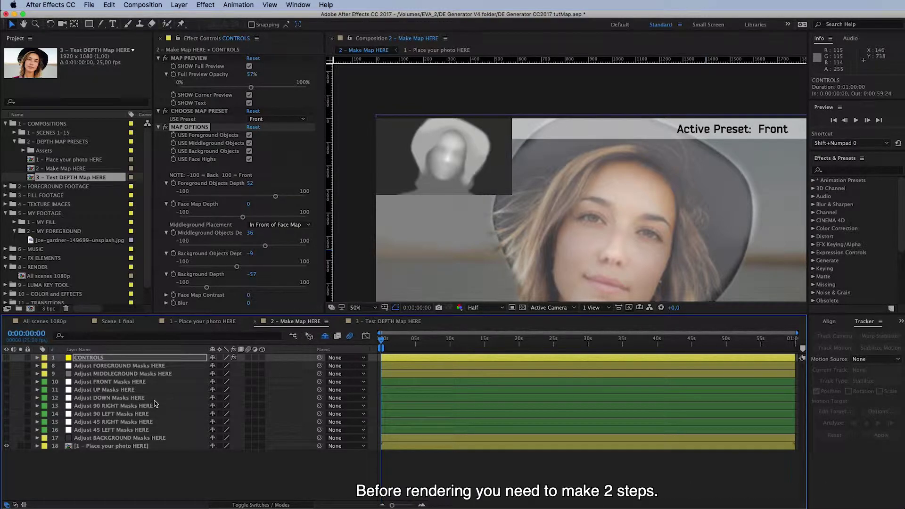
click(155, 360)
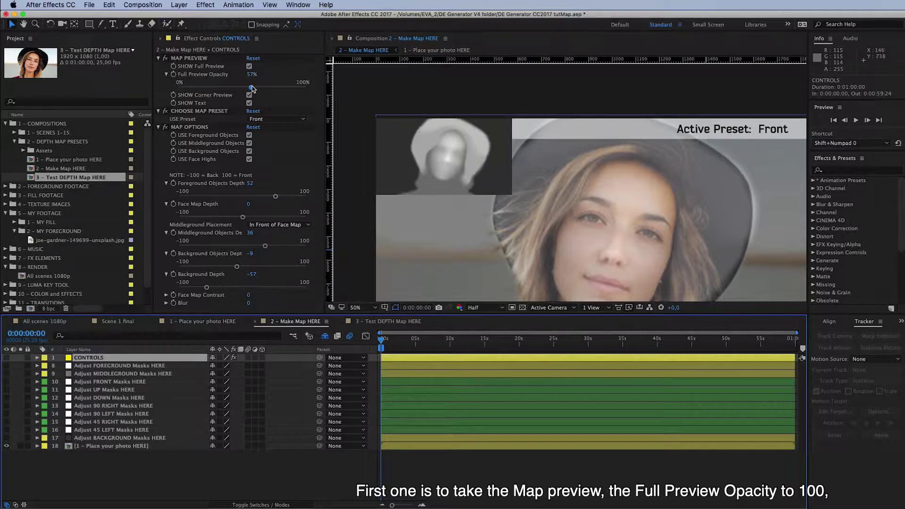
Raise Full Preview Opacity to 100%, fit the view, and hide the photo layer
drag(251, 89, 310, 93)
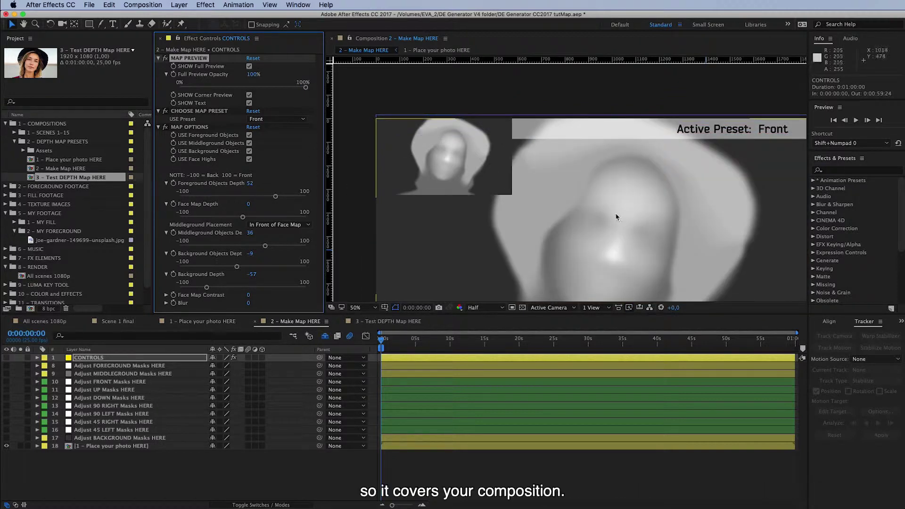
click(363, 307)
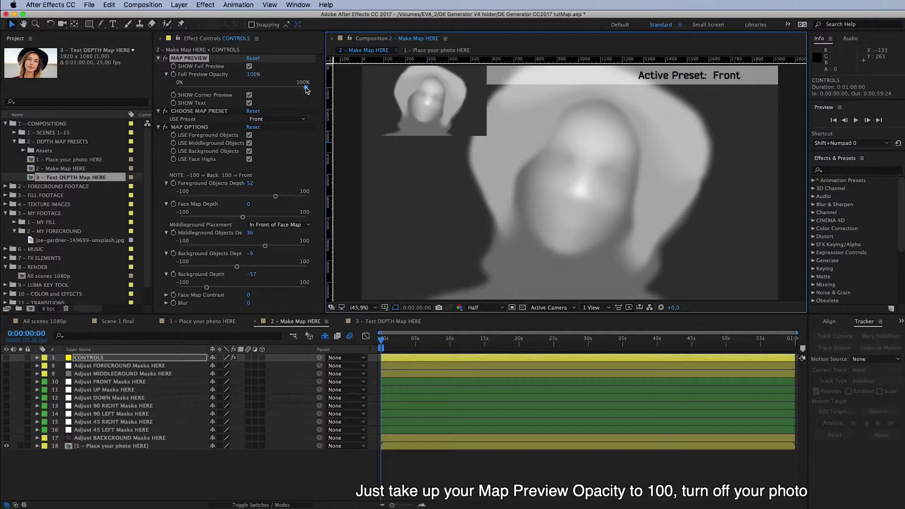
click(6, 446)
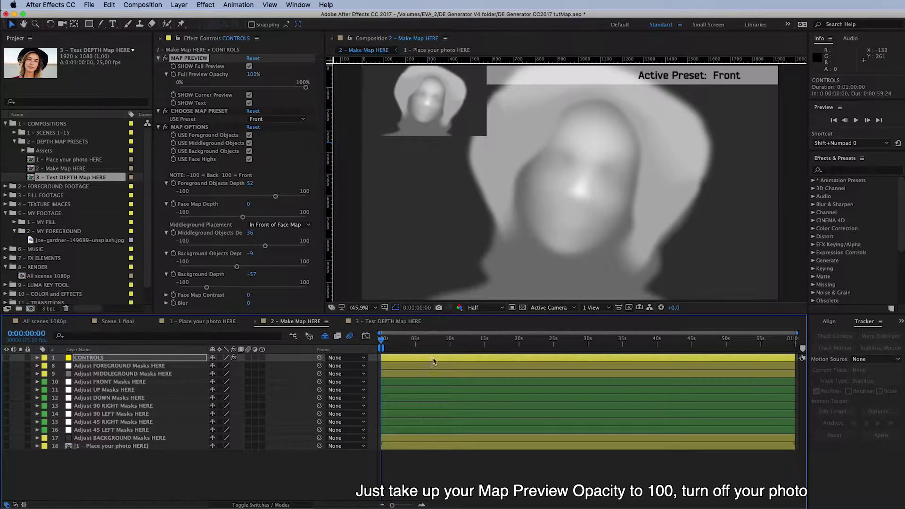
Add 2 - Make Map HERE to the Render Queue with Best Settings
click(147, 6)
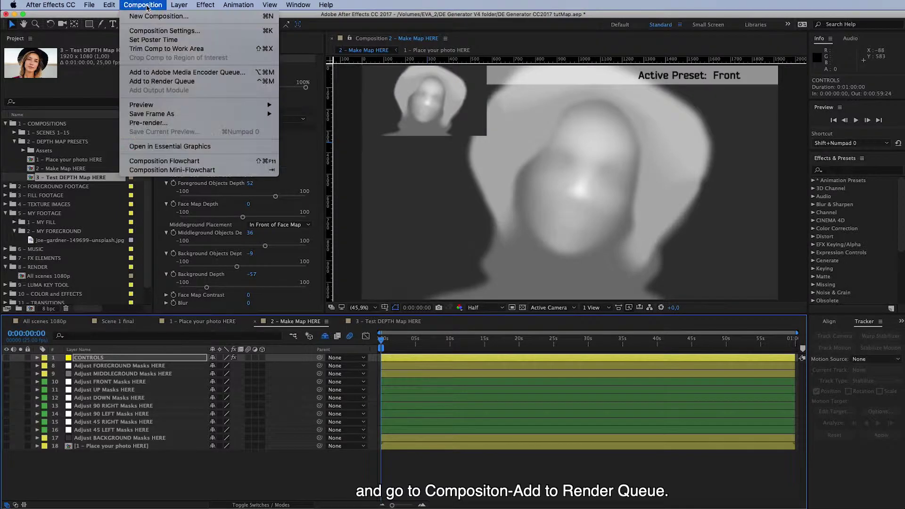
click(149, 82)
click(89, 377)
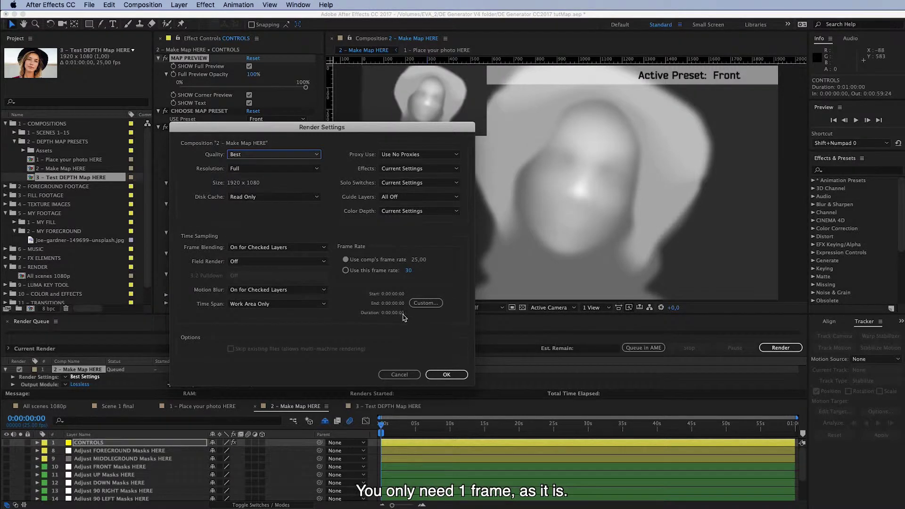
click(446, 375)
Set the Output Module format to PNG Sequence and choose the output destination
click(80, 384)
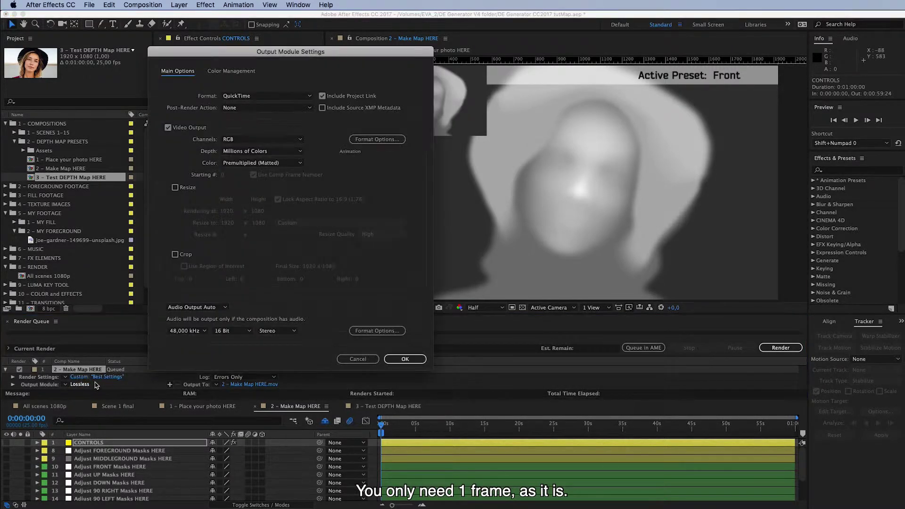
click(245, 97)
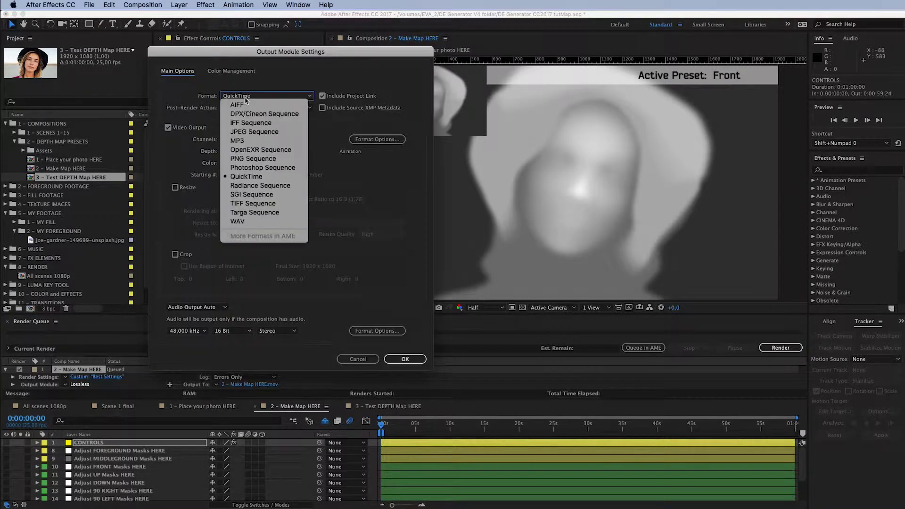
click(243, 160)
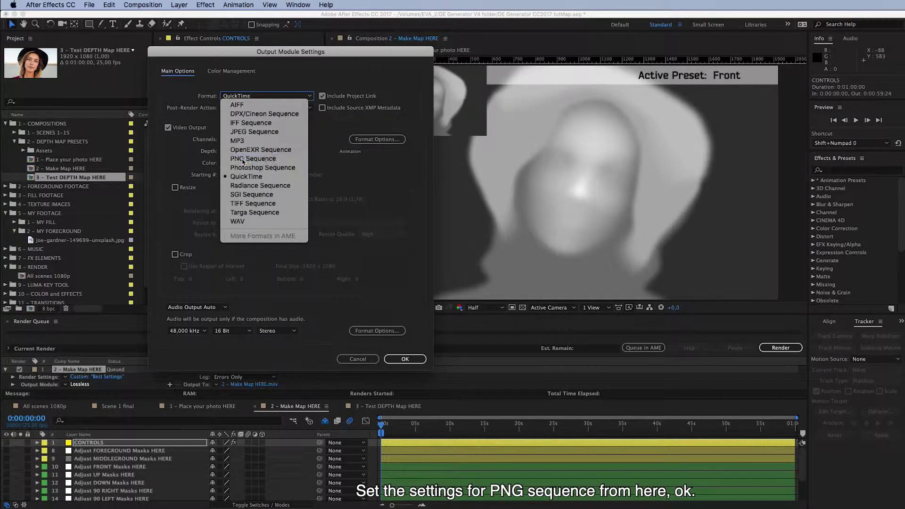
click(401, 359)
click(254, 384)
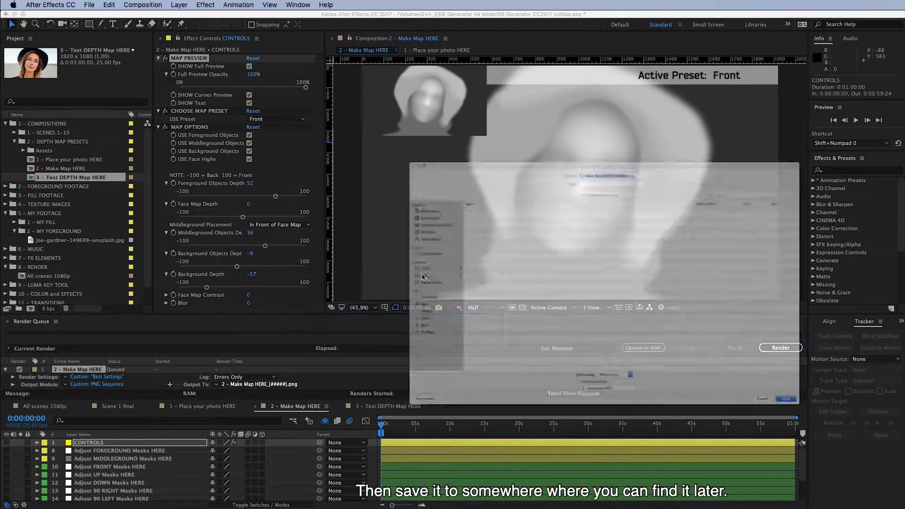
Rename the output file's base name to 'Scene 1 Map'
click(618, 96)
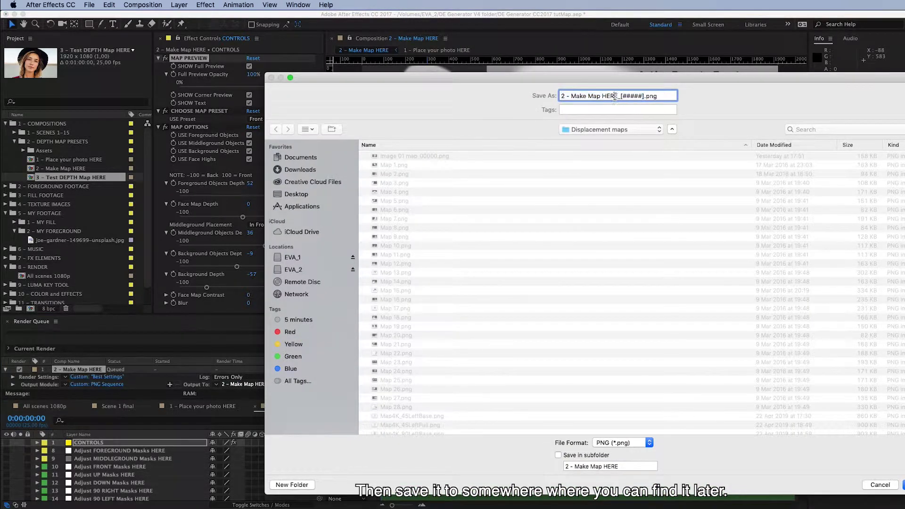
drag(618, 96, 570, 99)
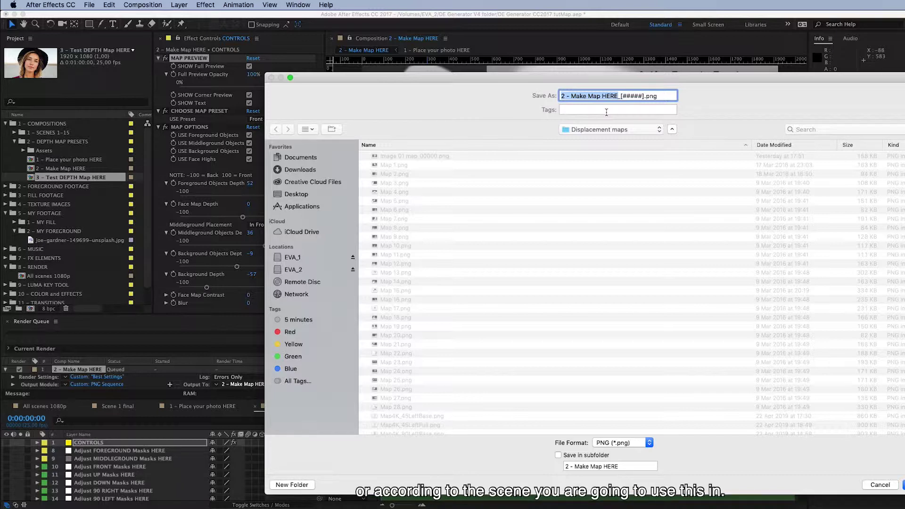
text(Scene )
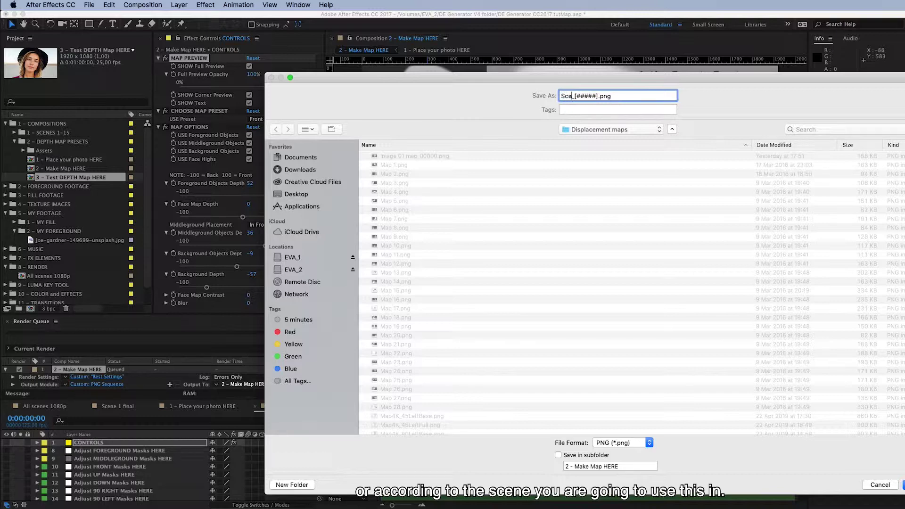
text(1 Map)
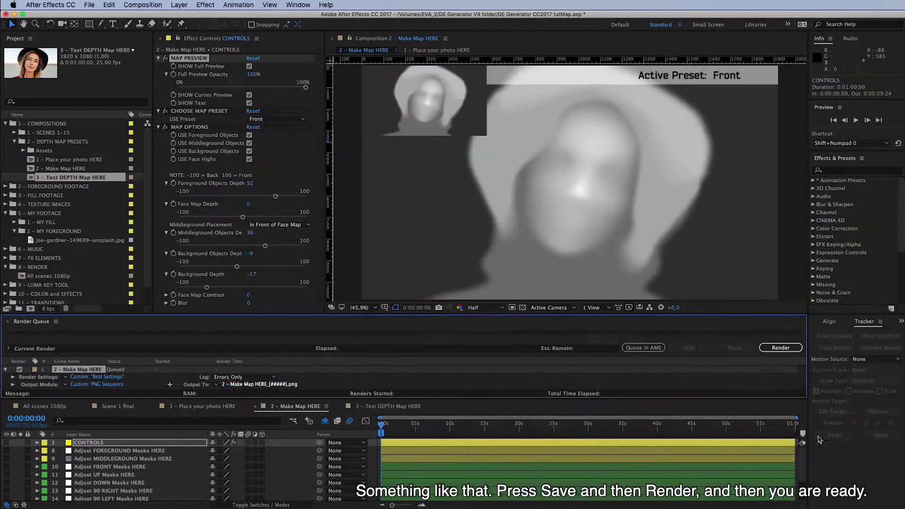
Save the output, render the PNG, and delete the finished item from the queue
click(901, 484)
click(781, 347)
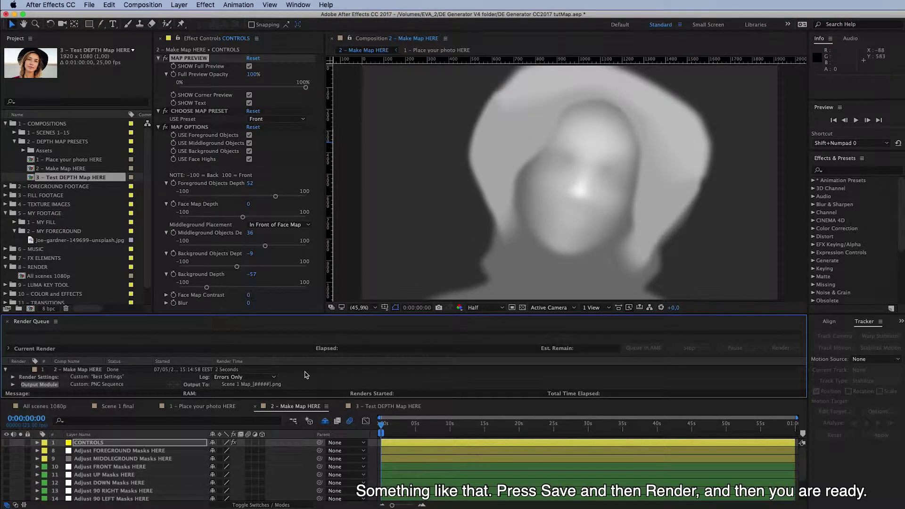
click(70, 372)
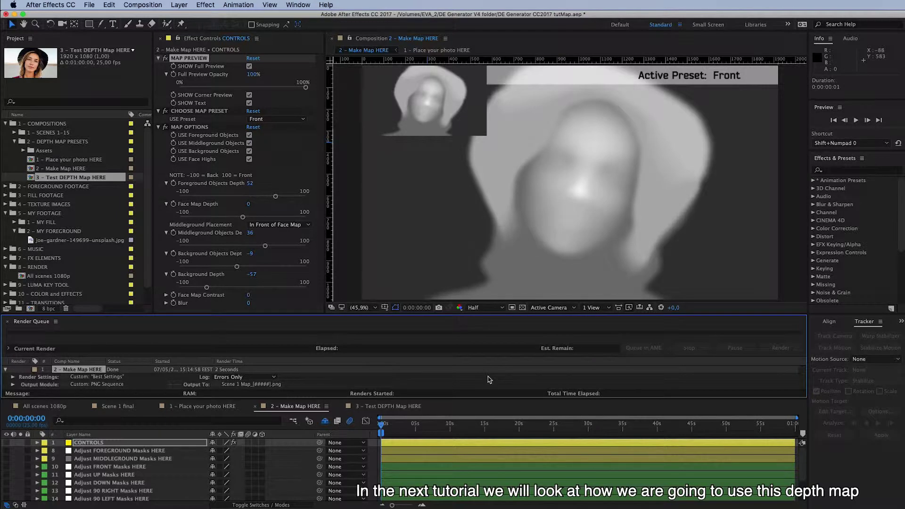
key(Delete)
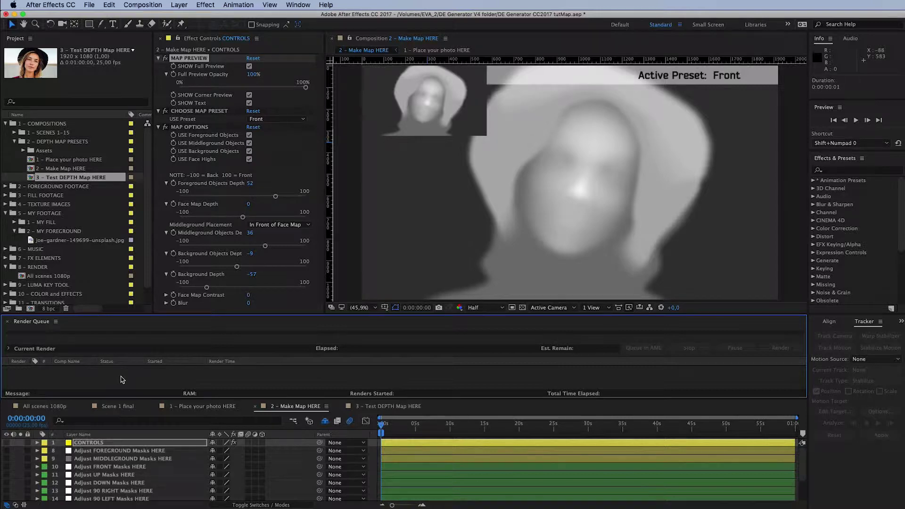
Close the Render Queue and open 3 - Test DEPTH Map HERE with Controller Visible off
click(7, 321)
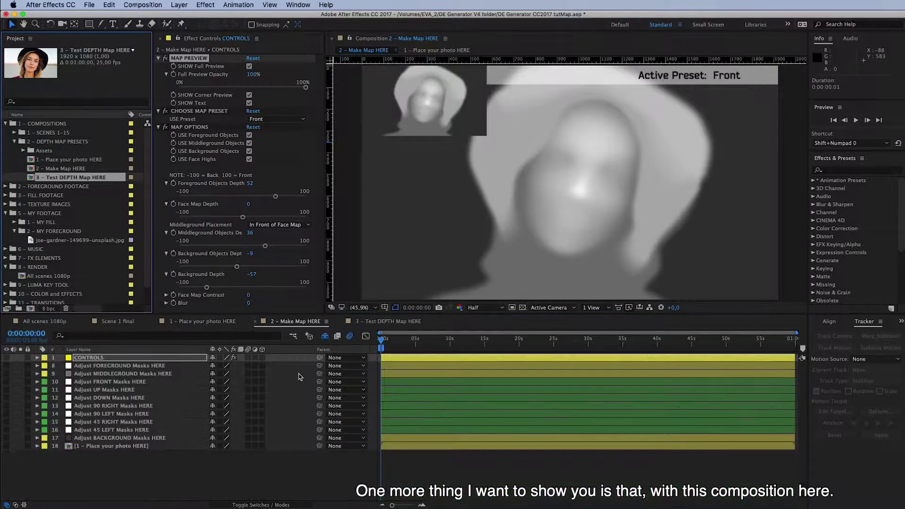
click(392, 321)
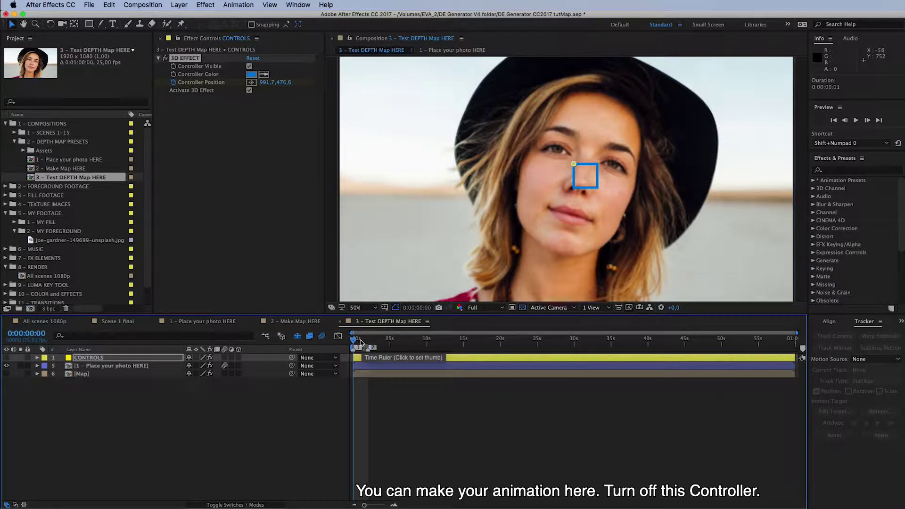
click(249, 66)
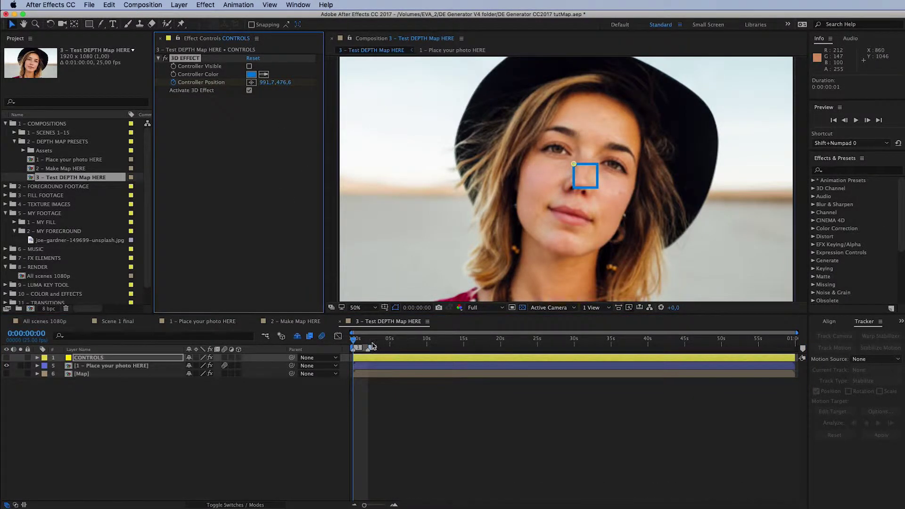
Return to the start, turn Controller Visible back on, and zoom the viewer to 25%
click(381, 339)
drag(382, 339, 353, 339)
click(249, 66)
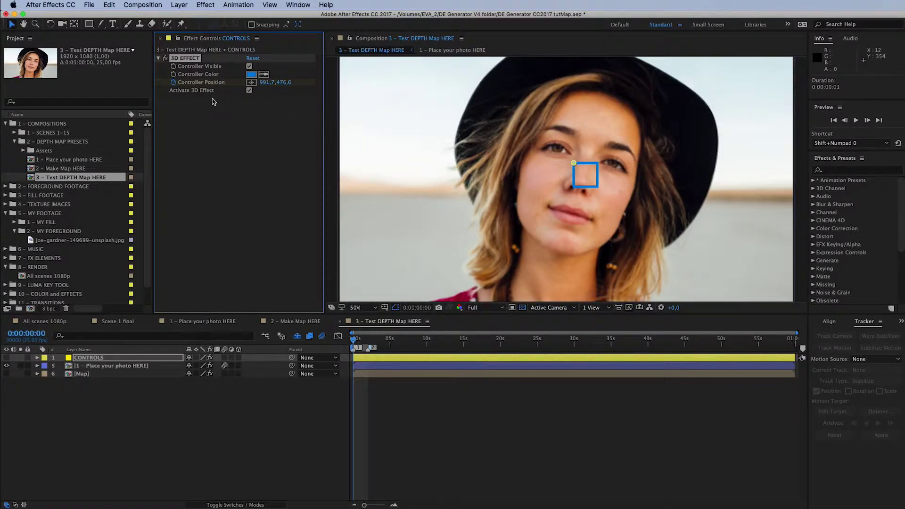
click(349, 342)
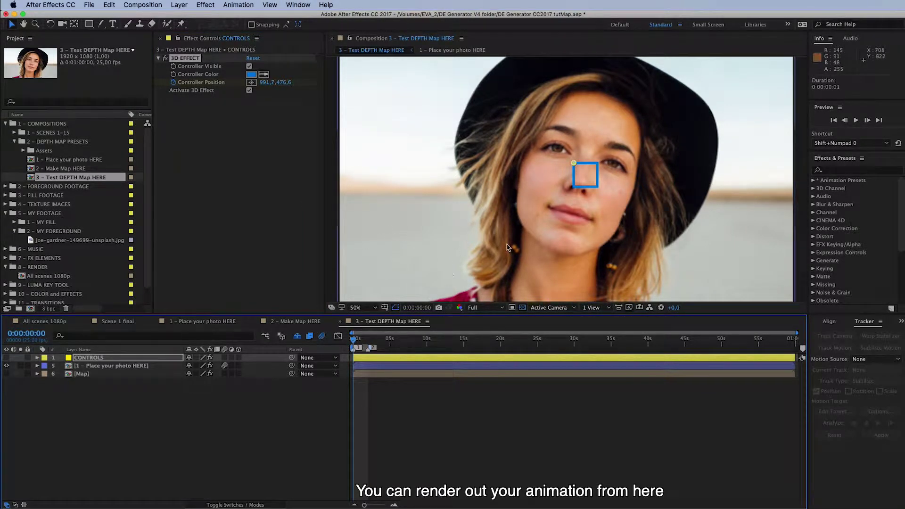
key(comma)
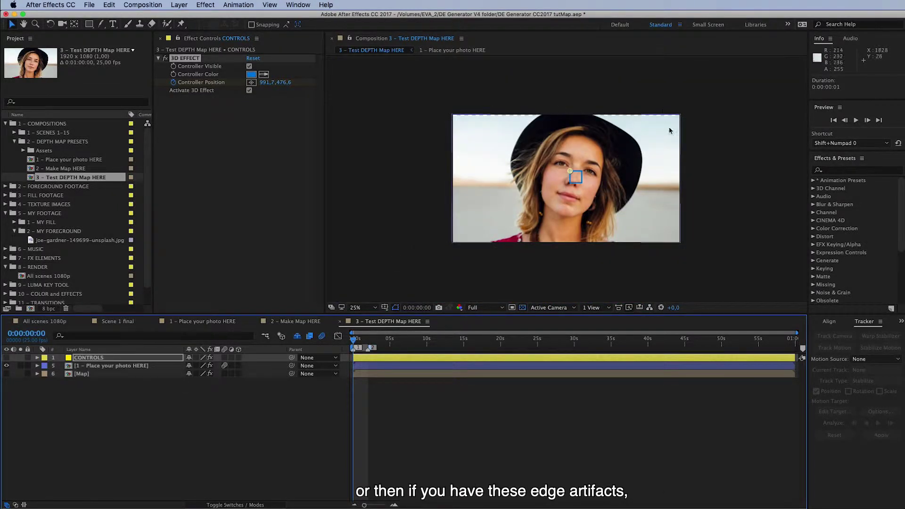
Nest 3 - Test DEPTH Map HERE in a new composition and scale its layer to 103%
click(63, 179)
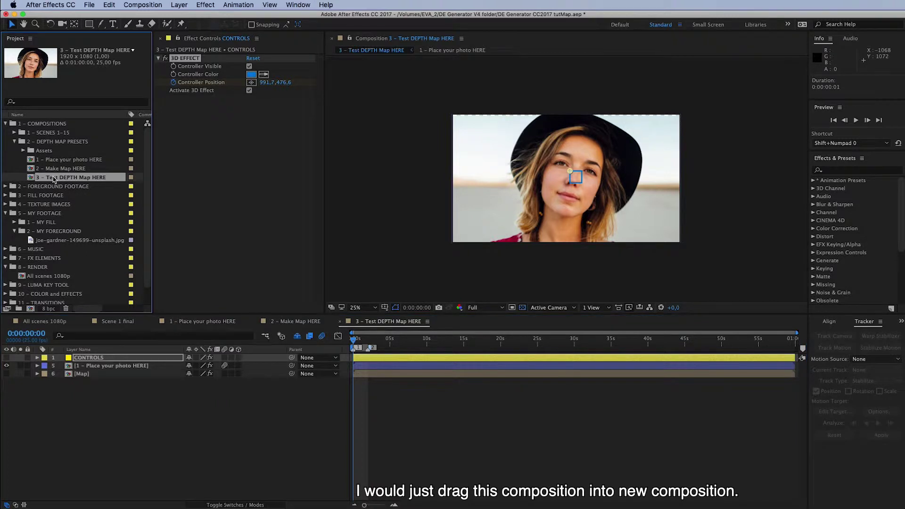
drag(63, 178, 30, 309)
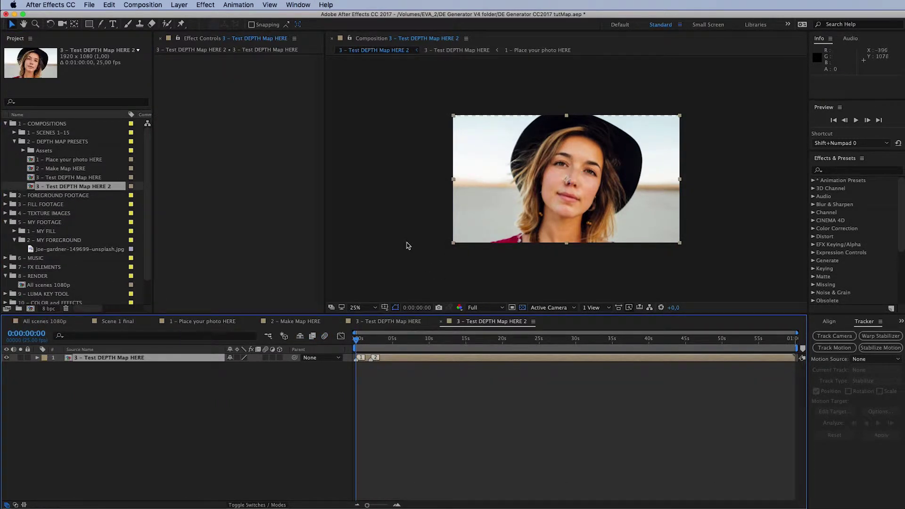
key(period)
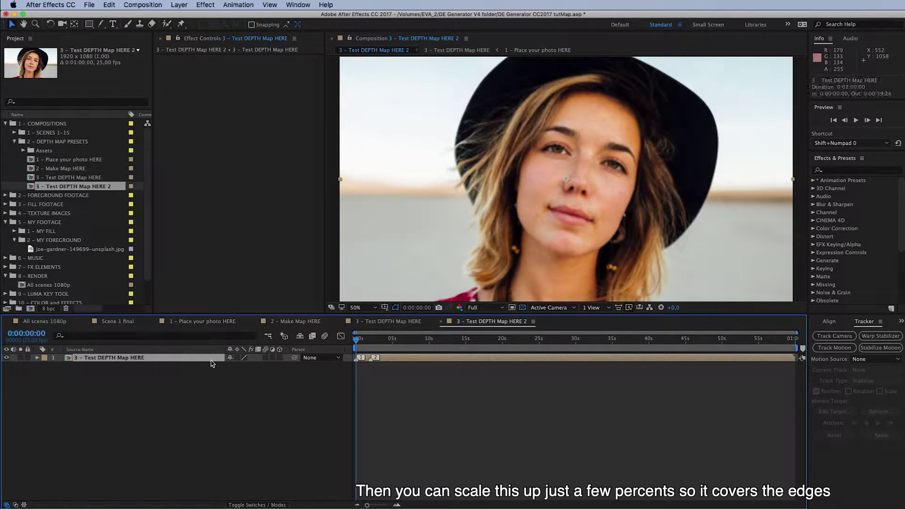
key(s)
key(comma)
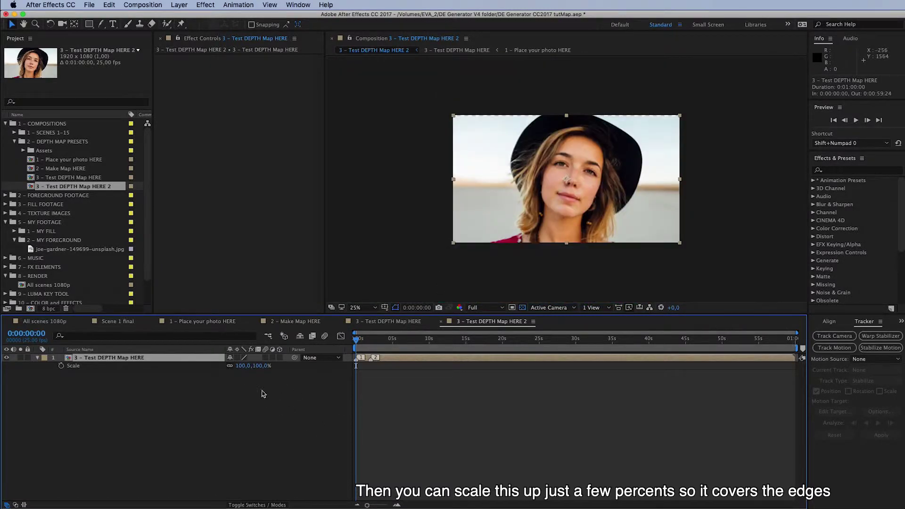
click(262, 366)
text(103)
key(Return)
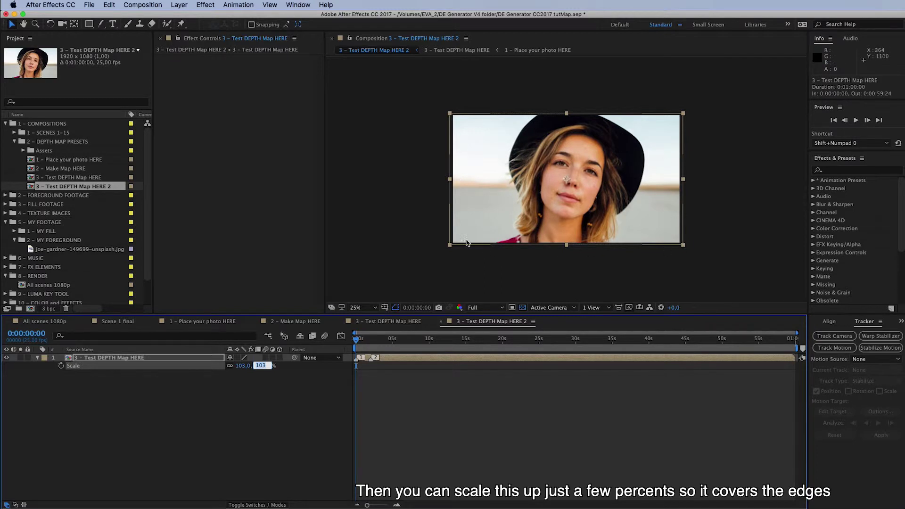
click(272, 412)
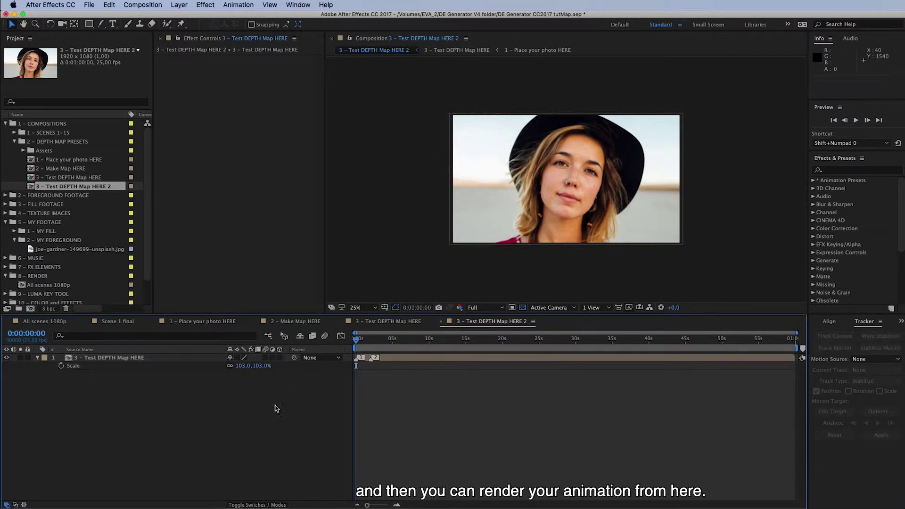